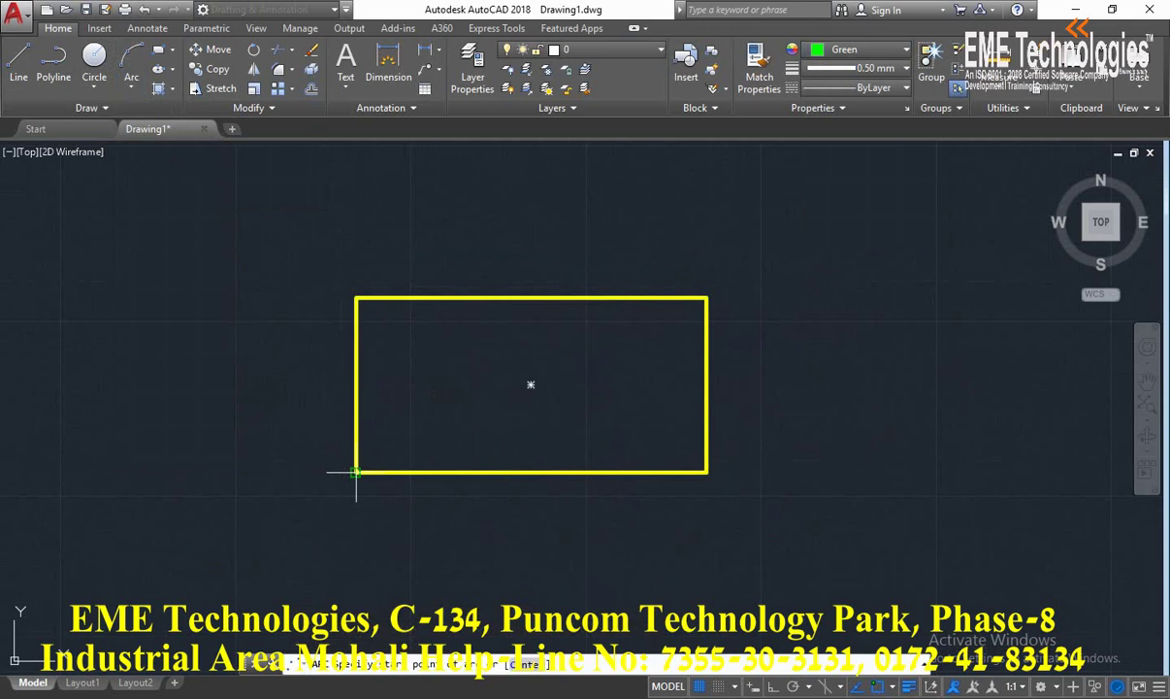
Step: Draw a three-point arc from the rectangle's lower-left corner through its top edge midpoint to its lower-right corner
click(356, 472)
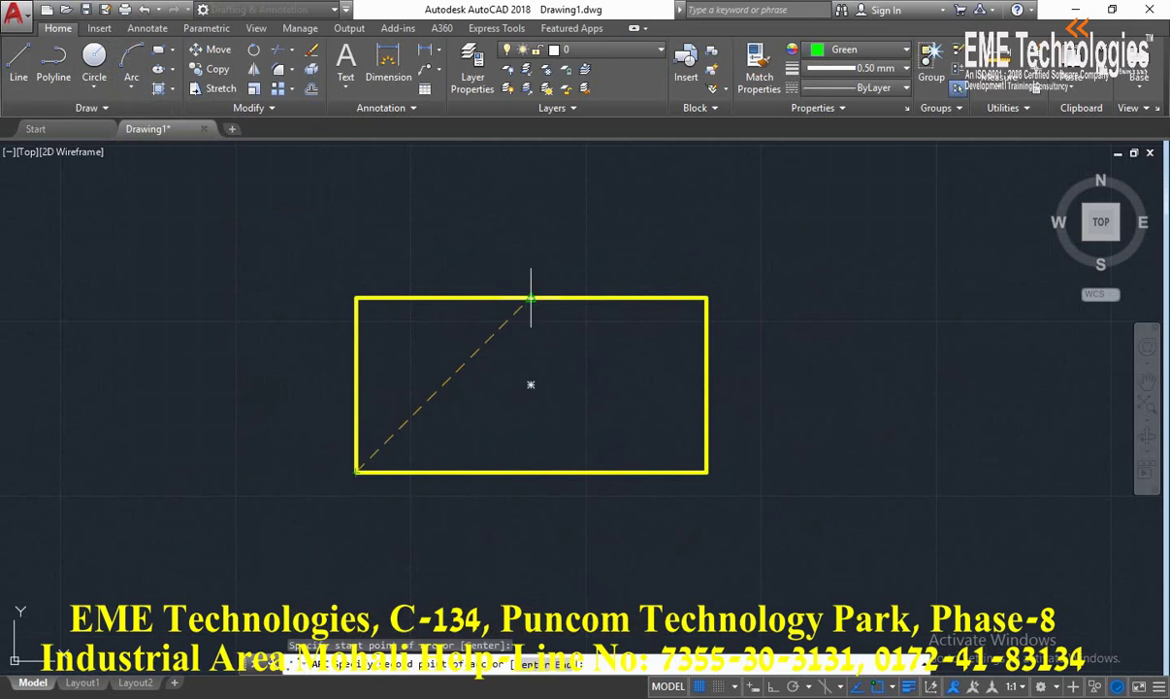
click(531, 298)
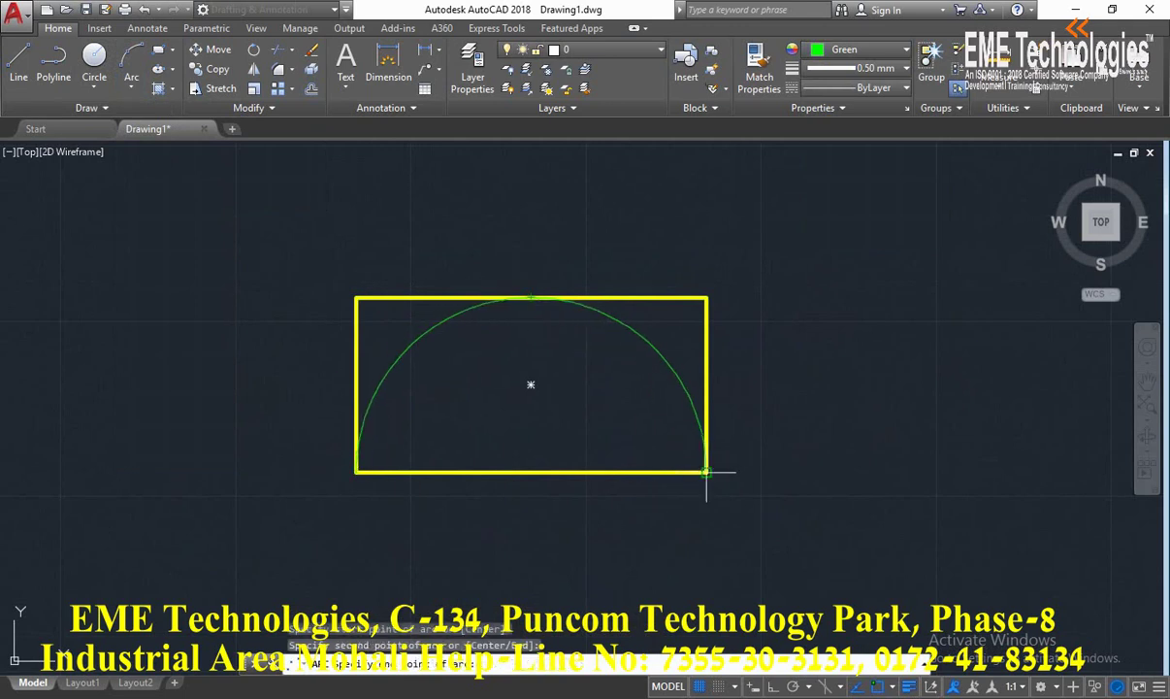
click(707, 473)
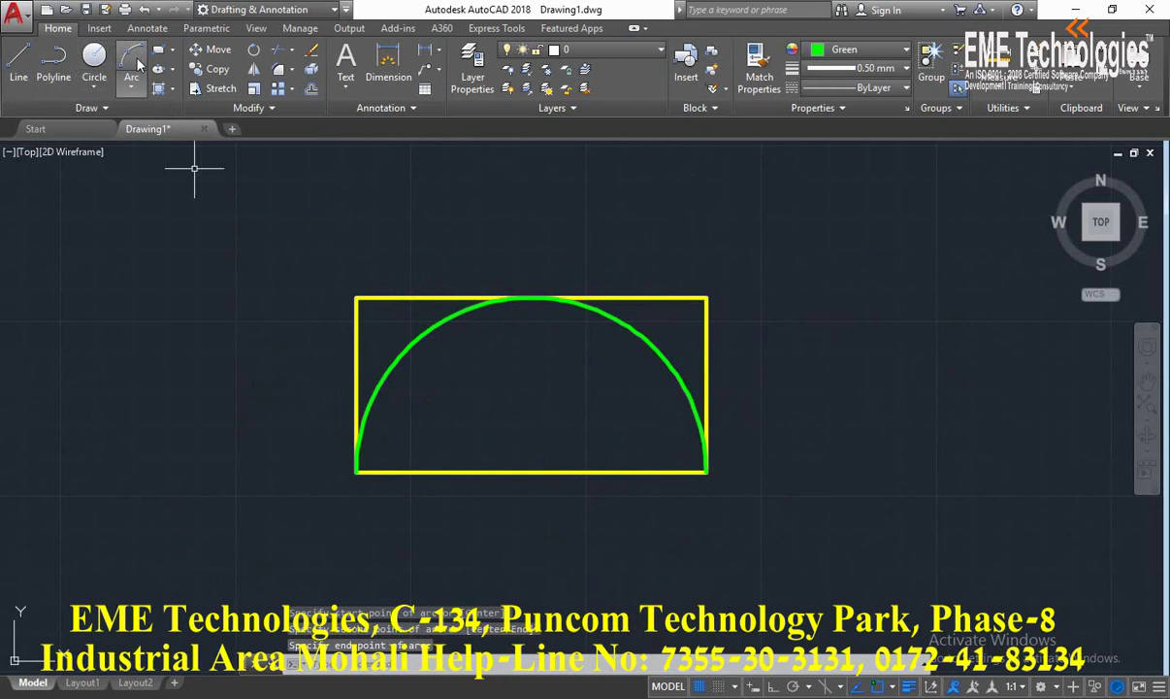
Step: Draw a second three-point arc from the upper-left corner through the bottom edge midpoint to the upper-right corner
click(137, 62)
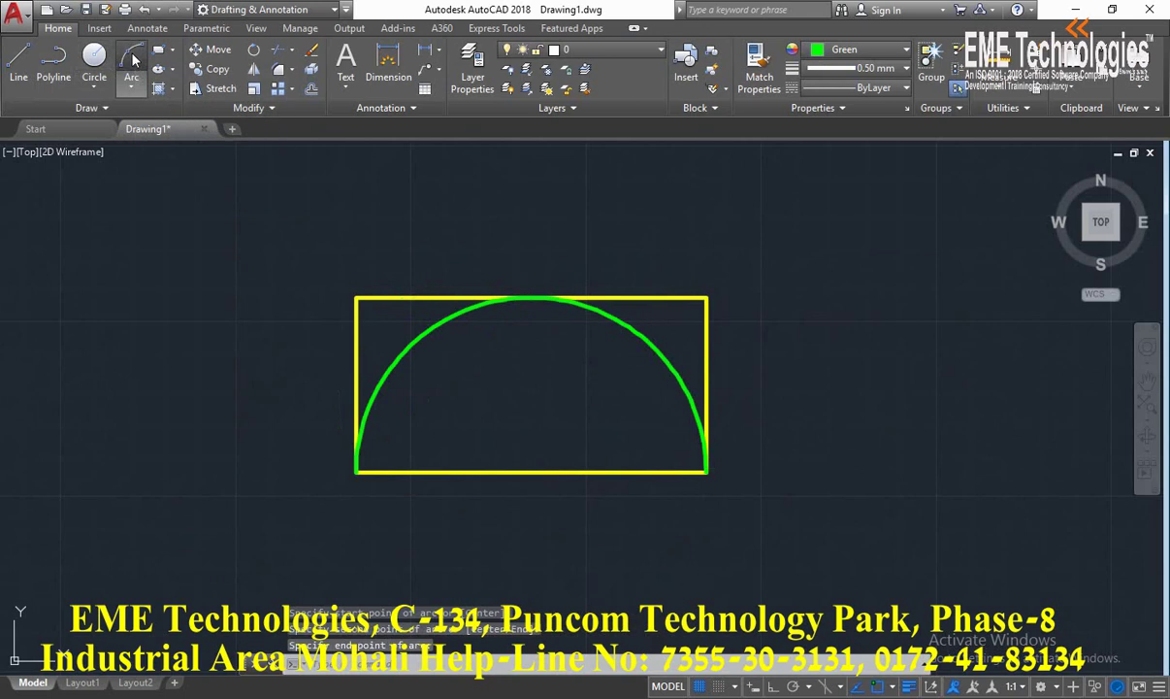
click(355, 298)
click(531, 473)
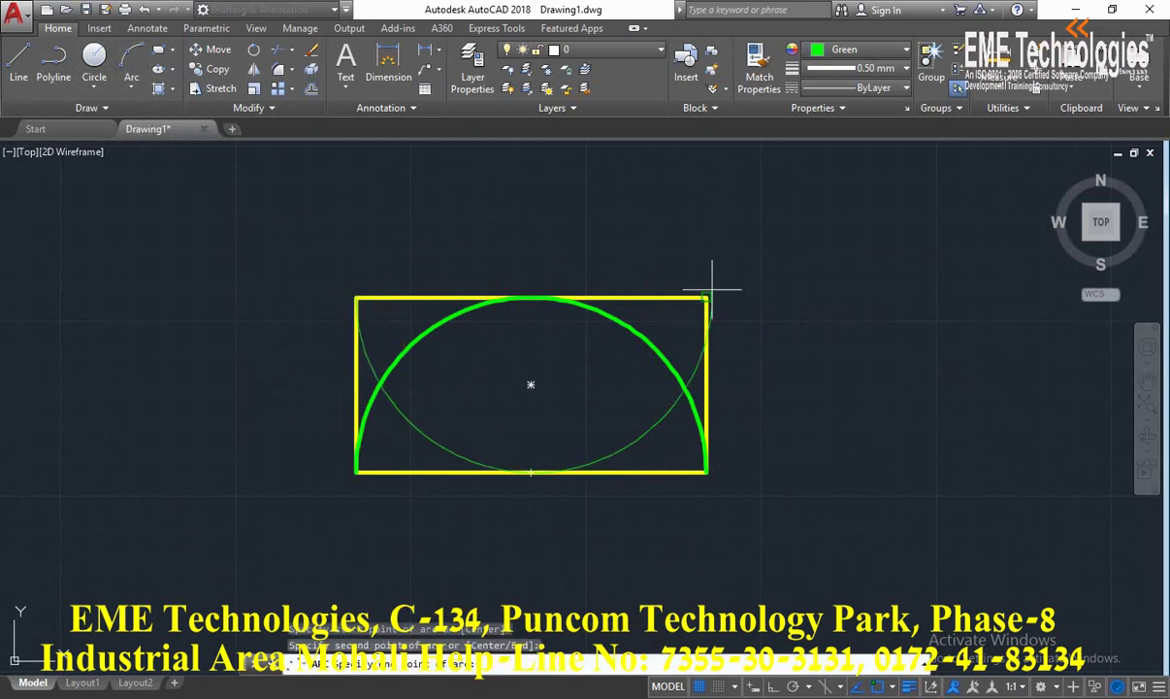
click(708, 298)
Step: Copy the yellow rectangle, without its arcs, into the empty space to the right of the original
scroll(762, 285, down, 2)
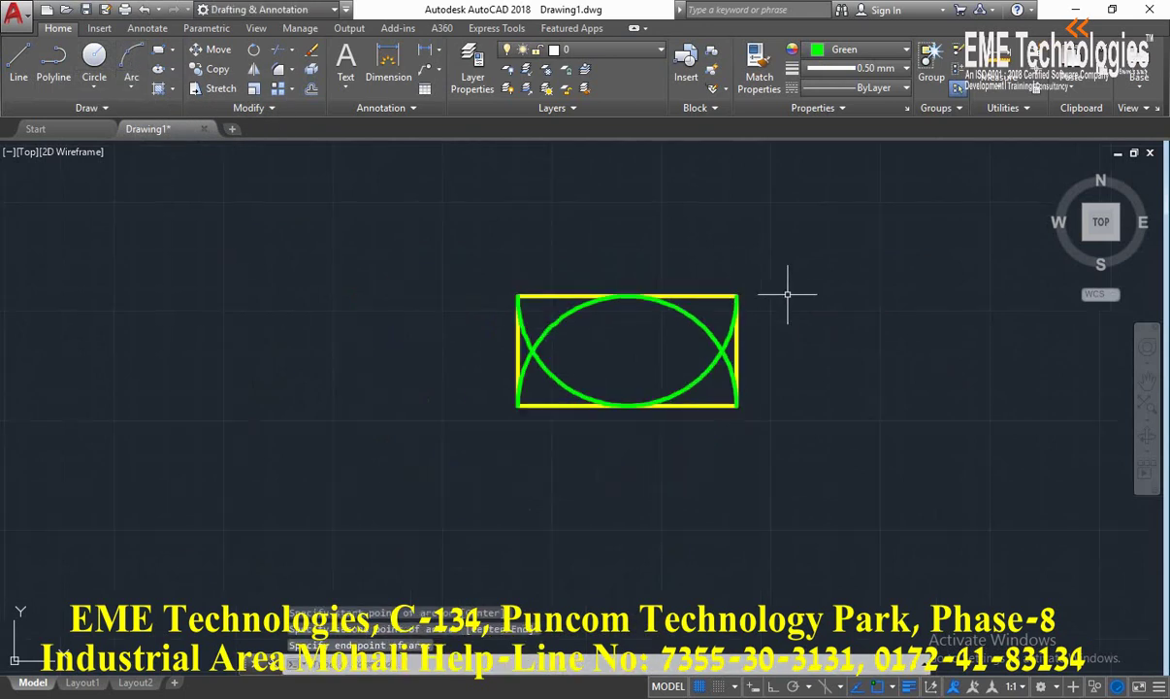
mouse_move(786, 287)
middle_down()
mouse_move(663, 242)
mouse_move(427, 206)
middle_up()
scroll(388, 170, up, 2)
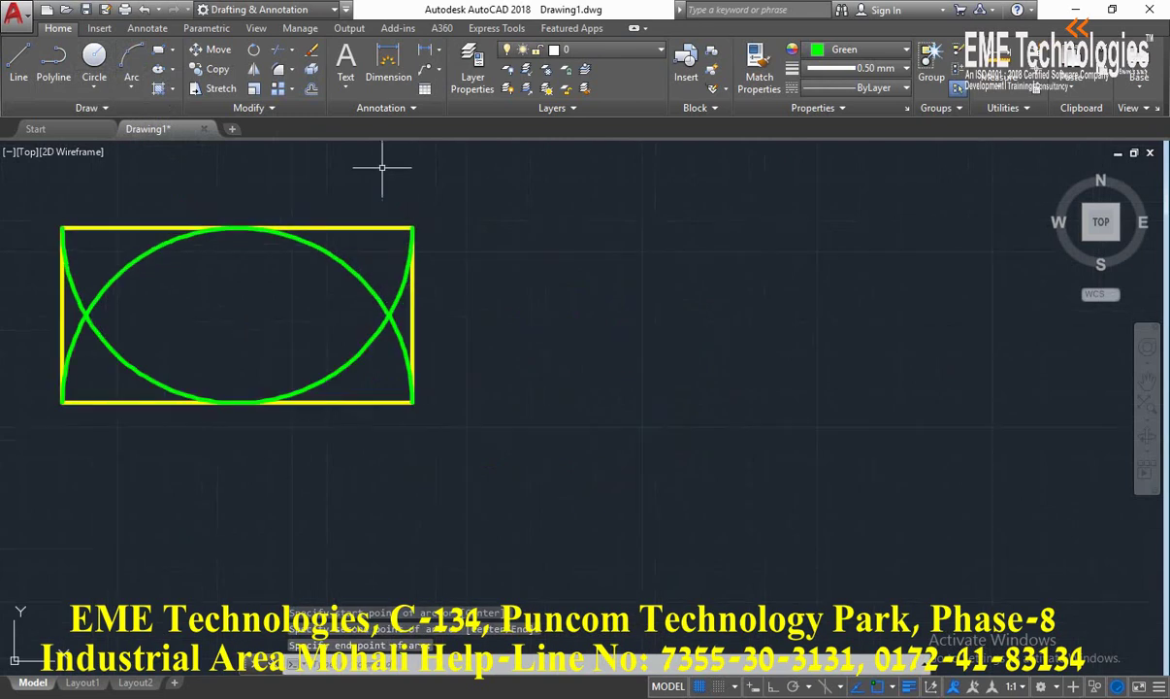
middle_drag(679, 225, 798, 243)
scroll(825, 248, up, 2)
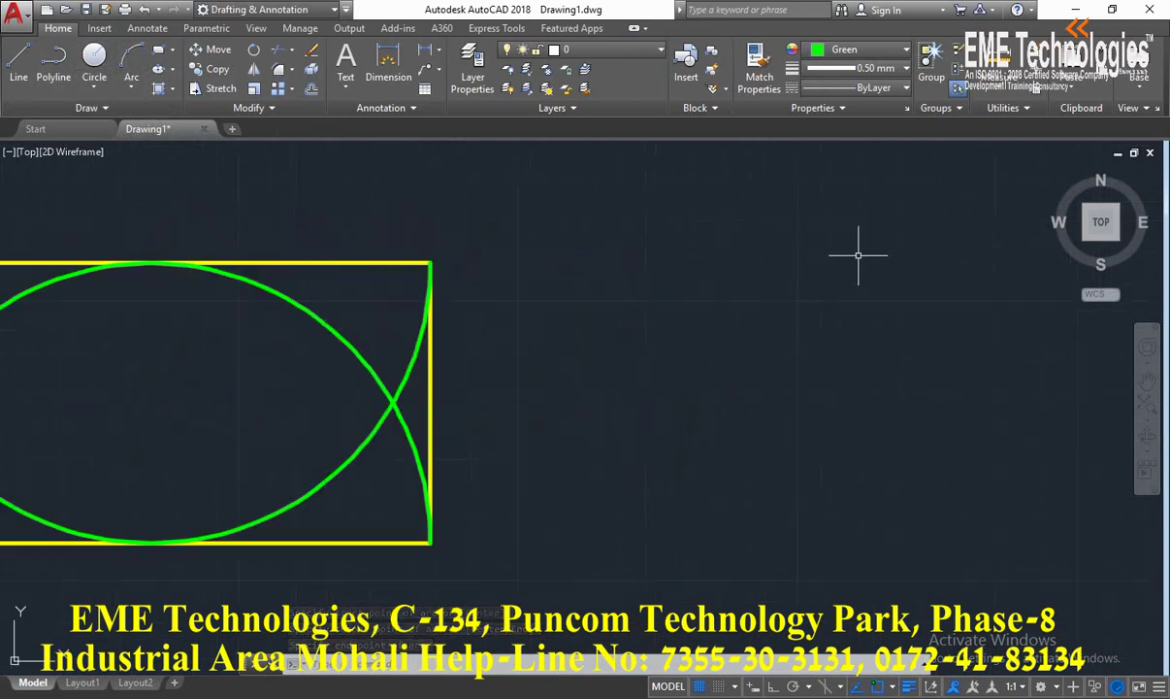
scroll(592, 233, down, 2)
click(213, 69)
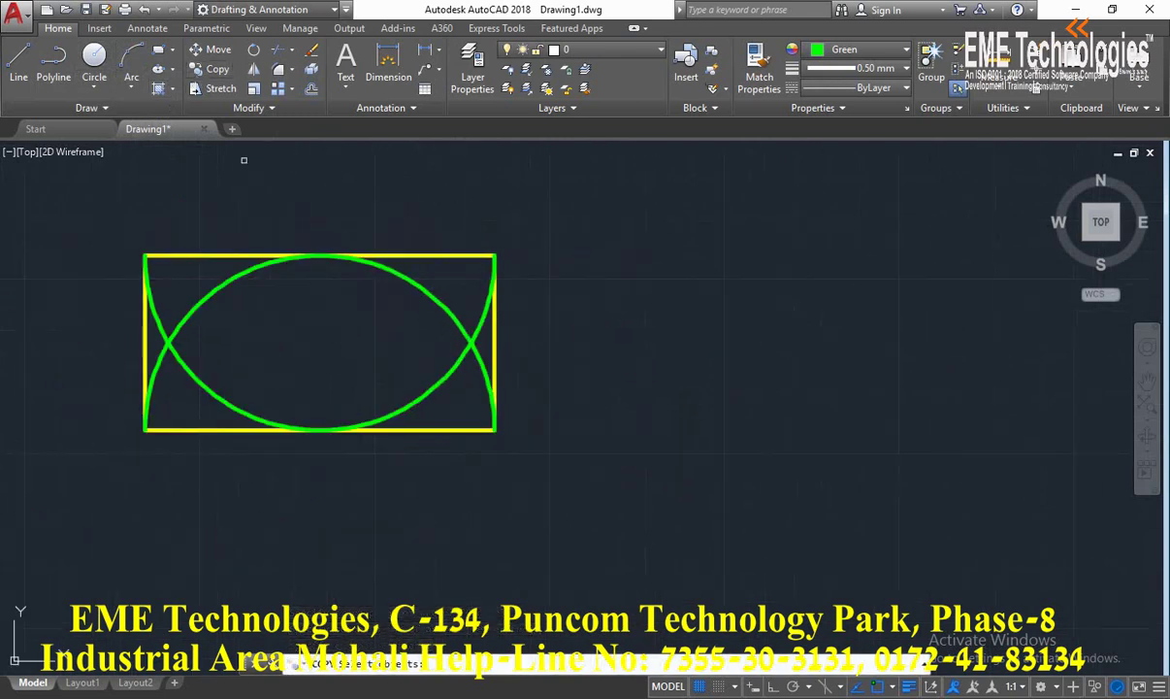
click(402, 257)
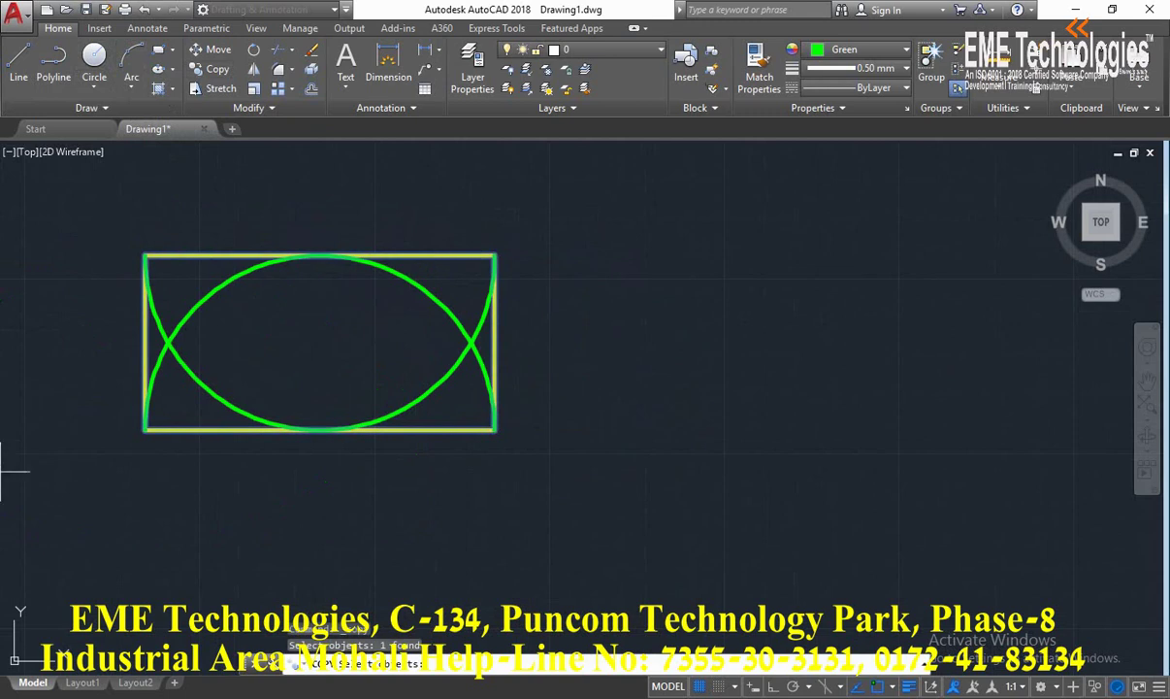
key(Return)
click(161, 496)
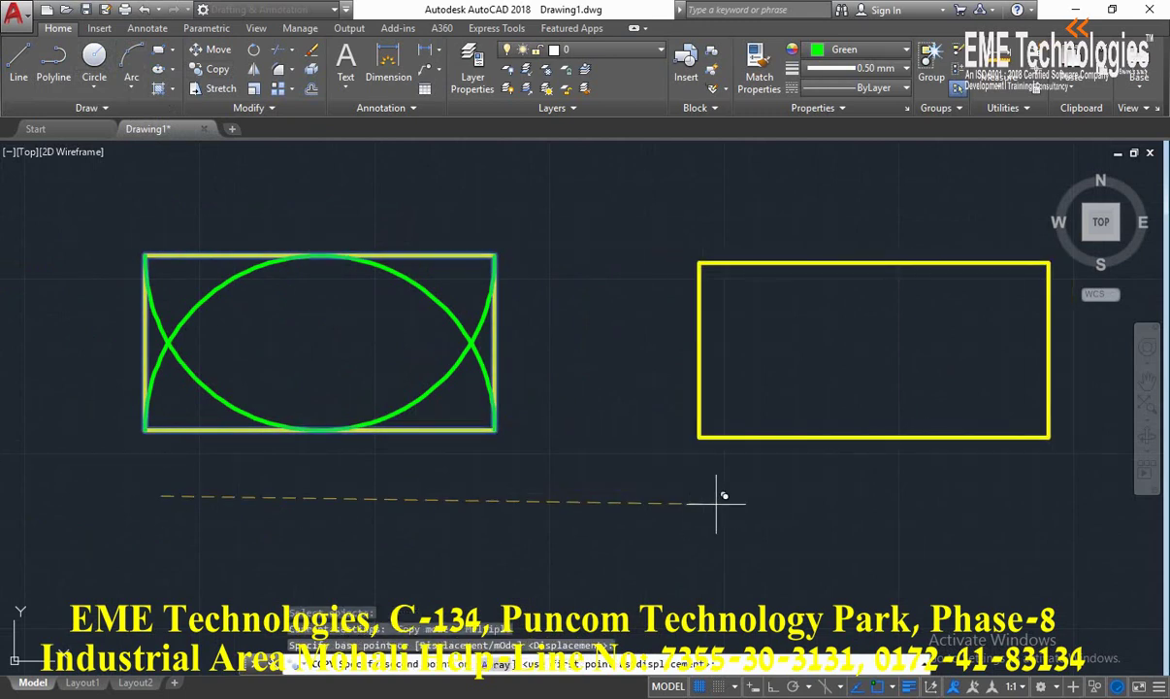
click(782, 501)
scroll(745, 463, down, 2)
scroll(272, 465, up, 2)
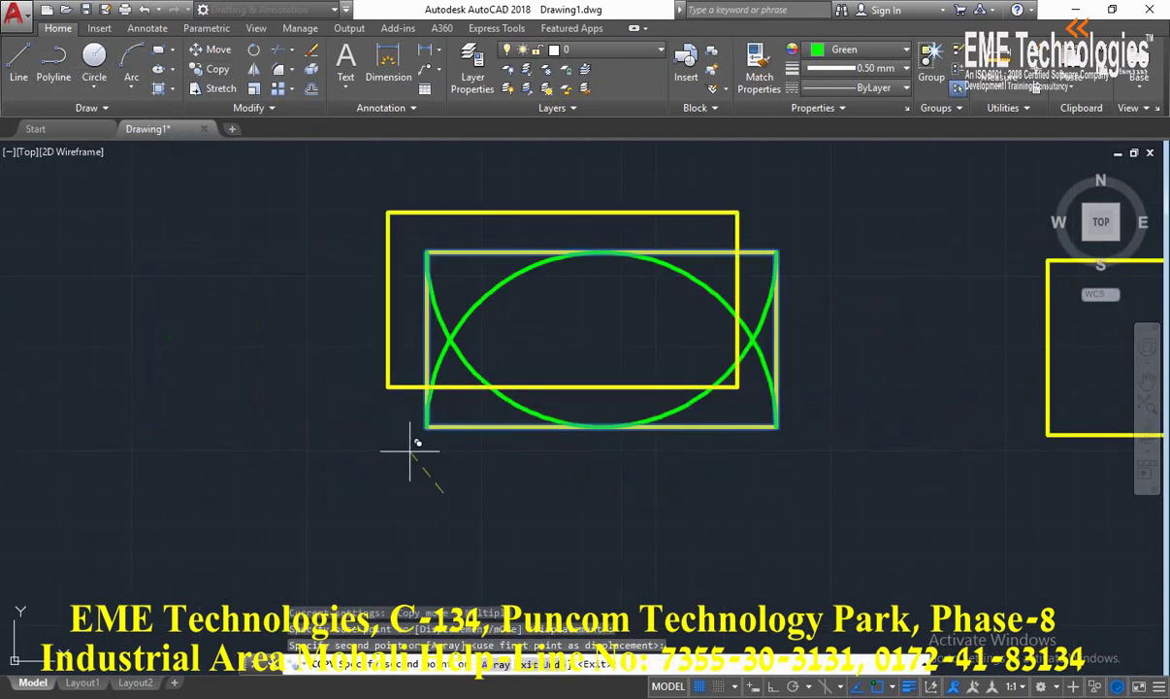
key(Escape)
Step: Draw a Start, Center, End arc outside the copied rectangle's left side, from its upper-left to lower-left corner, centred on the side's midpoint
scroll(747, 330, up, 2)
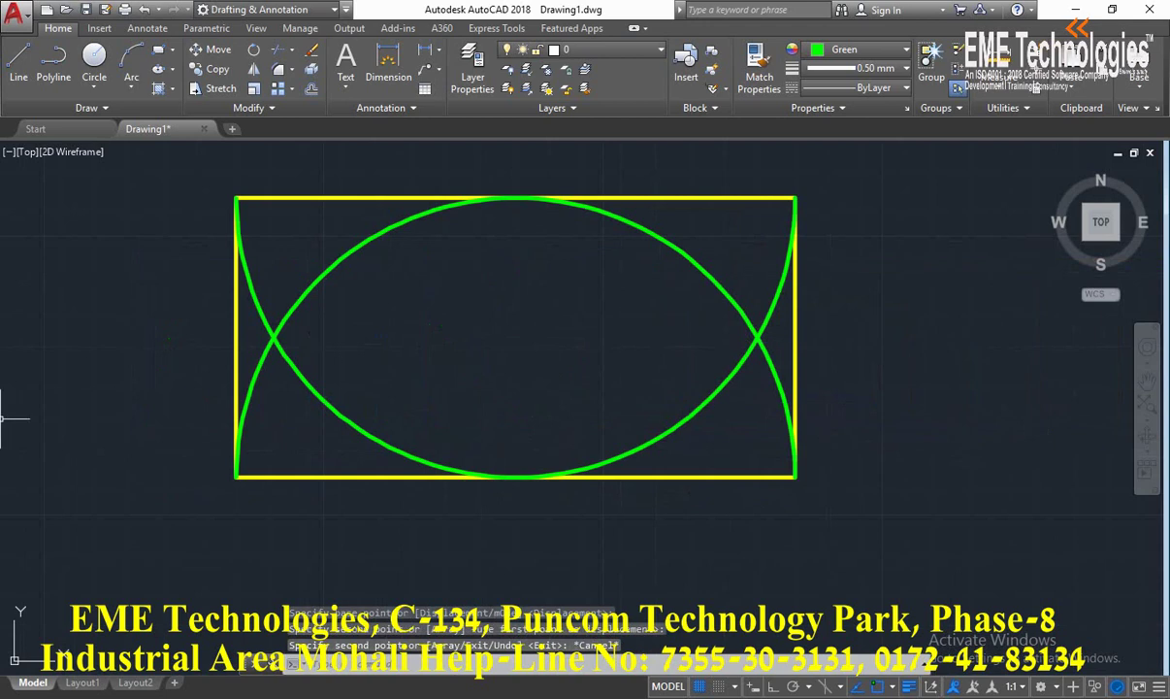
scroll(640, 348, down, 4)
middle_drag(643, 335, 0, 395)
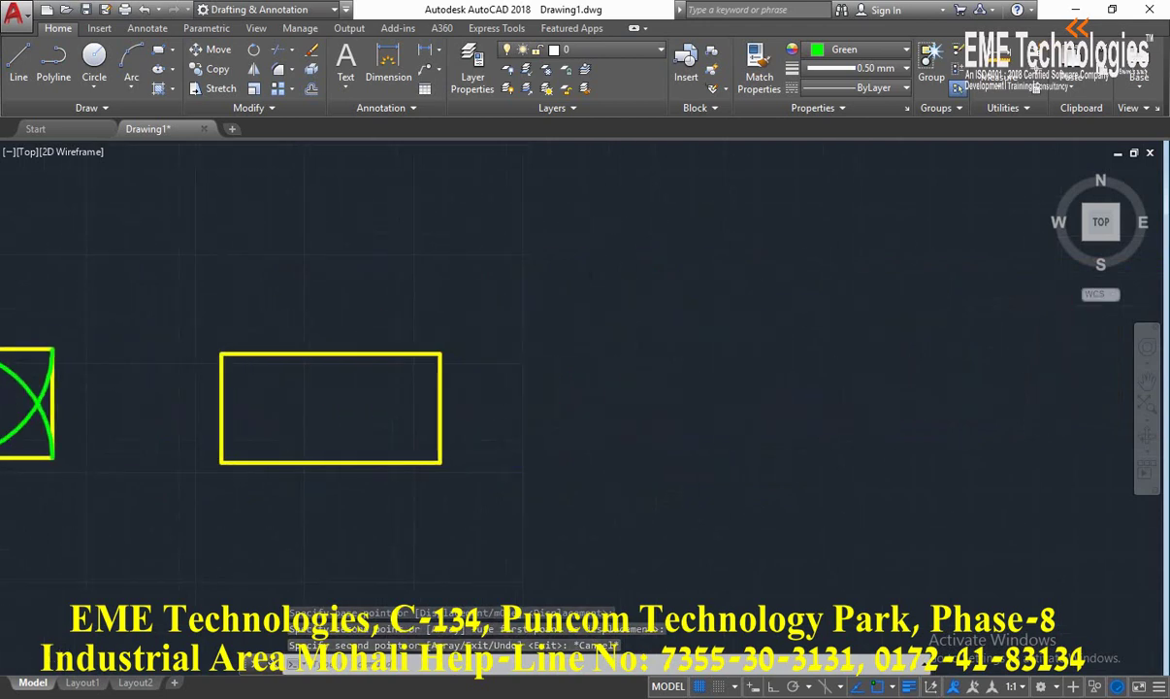
scroll(161, 424, up, 2)
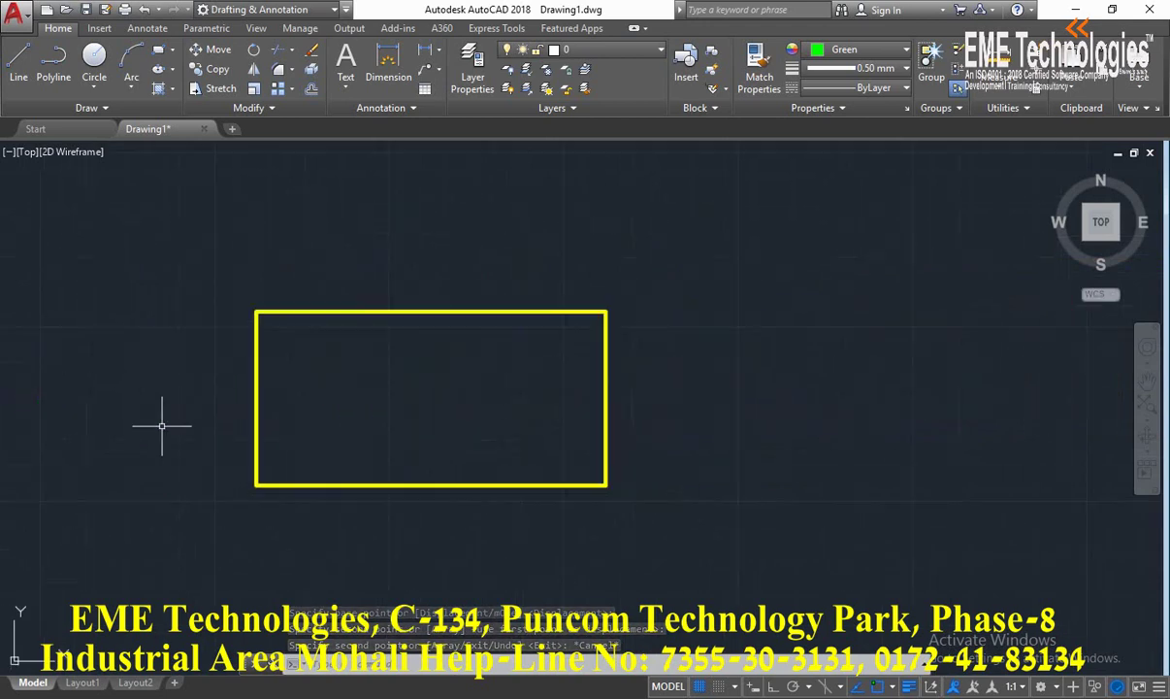
click(130, 90)
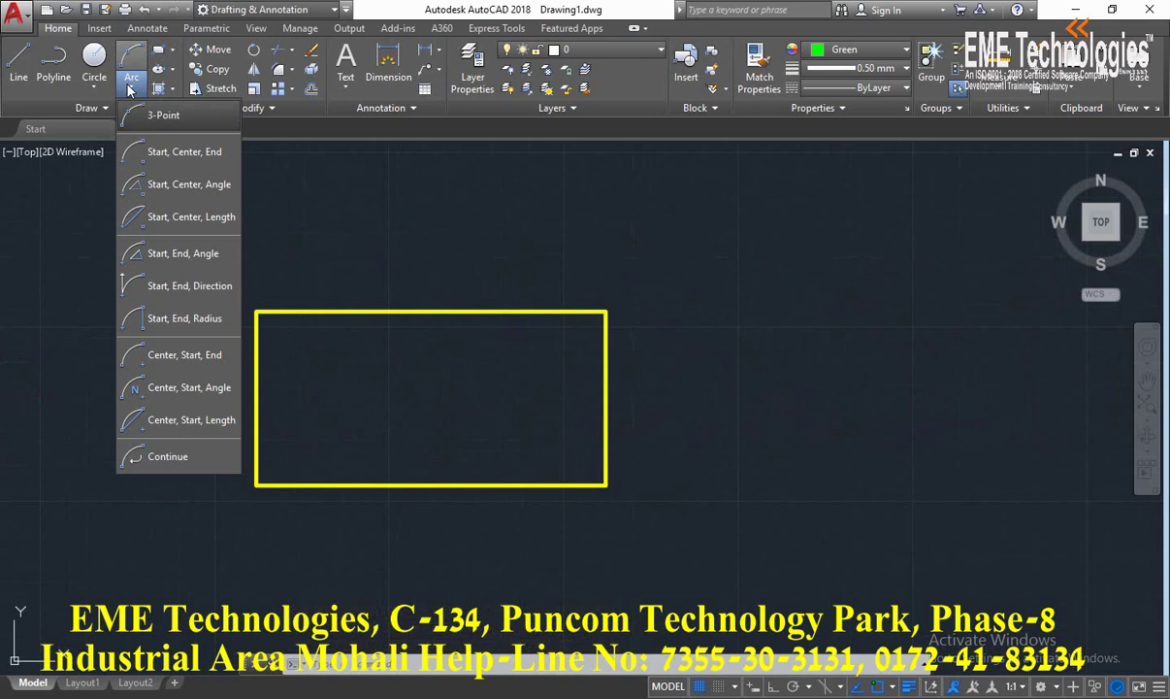
click(189, 162)
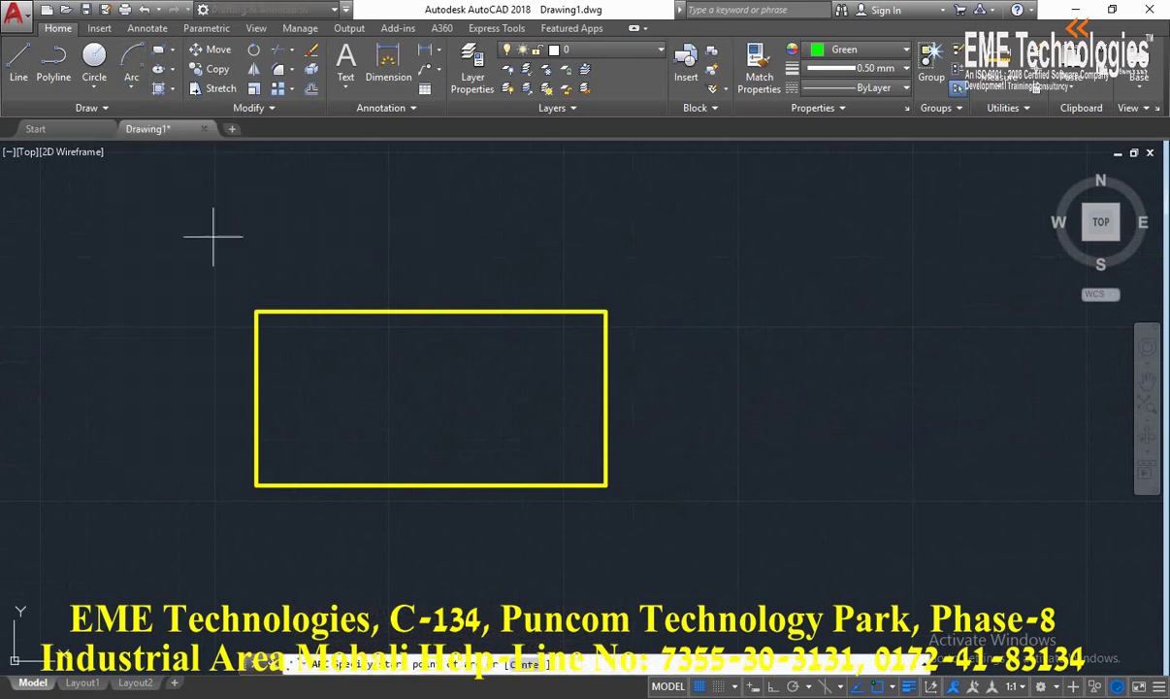
click(256, 310)
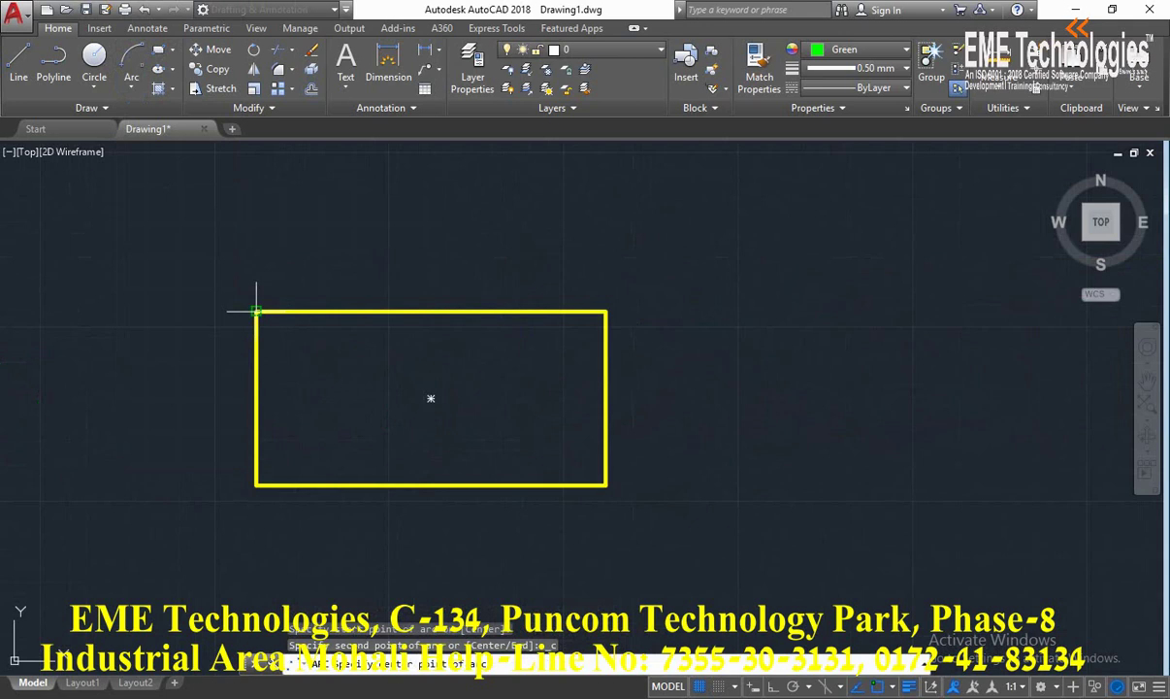
click(256, 397)
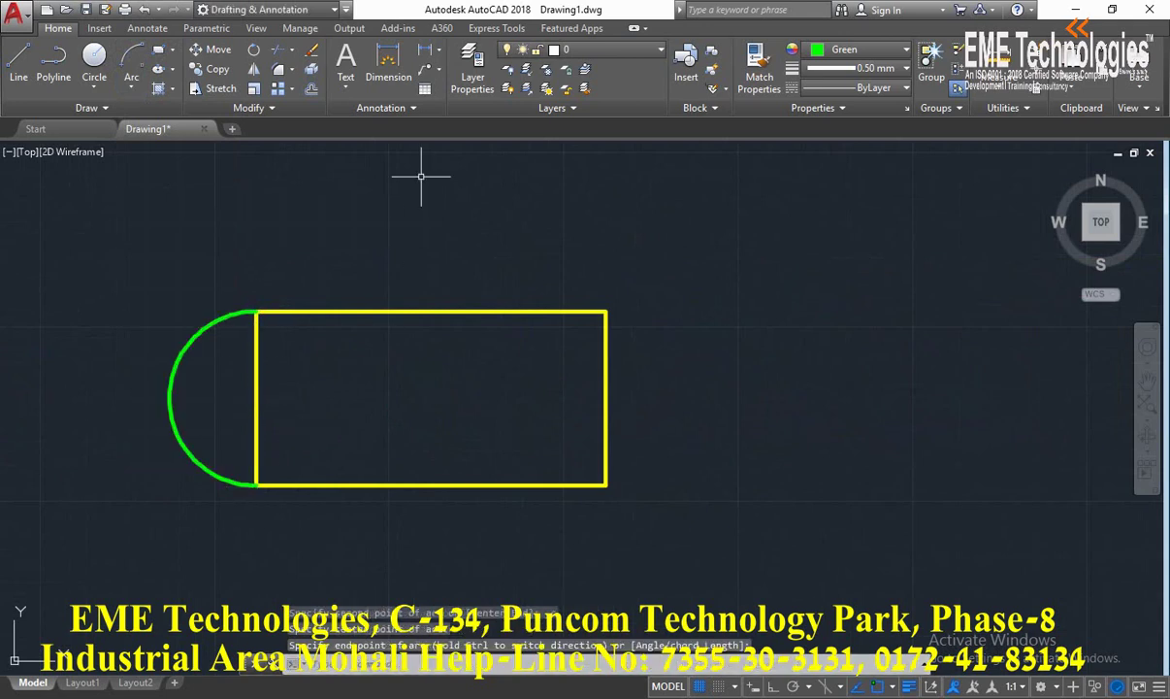
Step: Draw a Start, Center, End arc outside the right side, from its lower-right to upper-right corner, centred on the side's midpoint
click(131, 90)
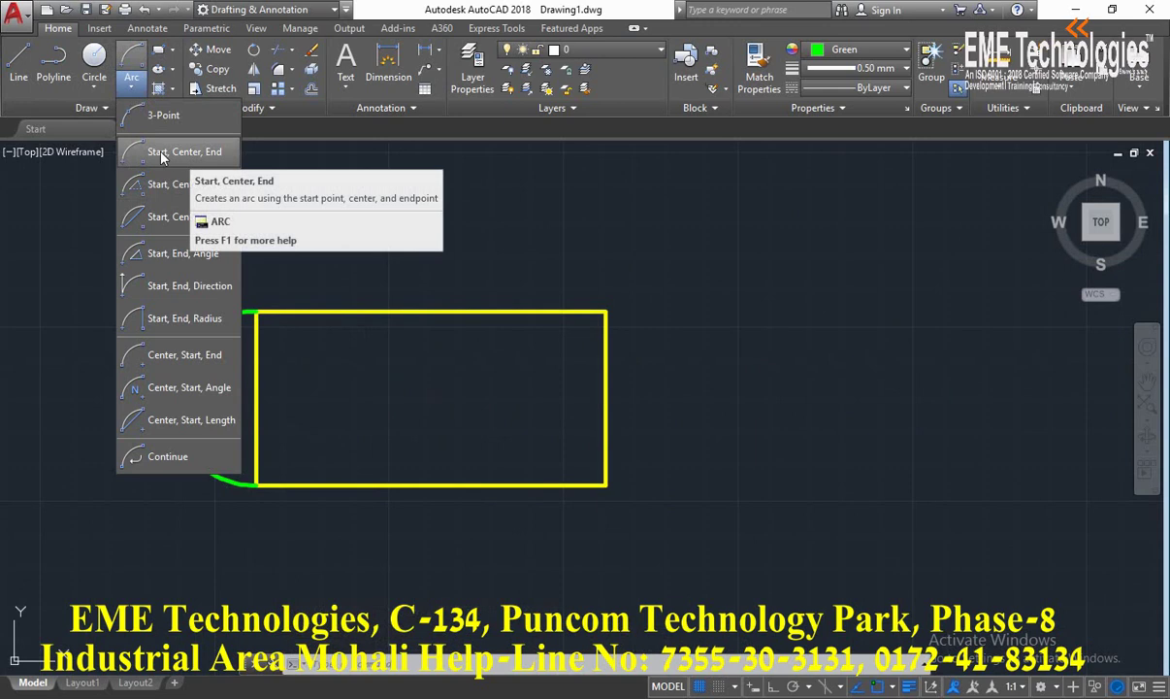
click(161, 155)
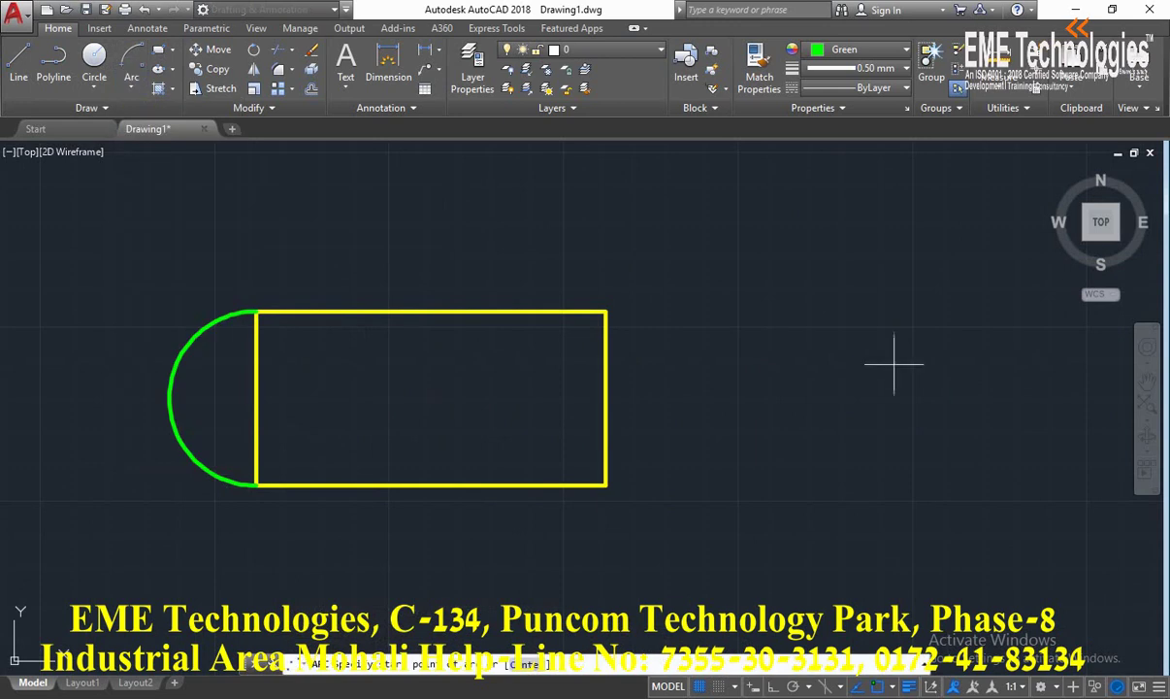
click(606, 485)
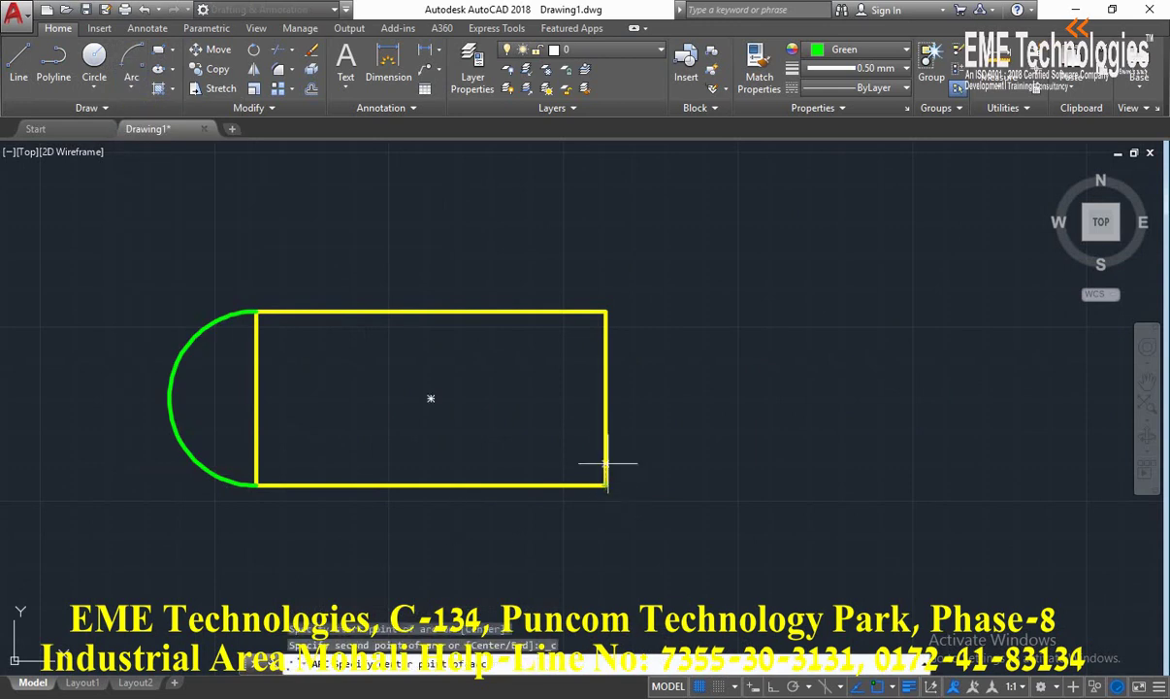
click(605, 398)
click(605, 311)
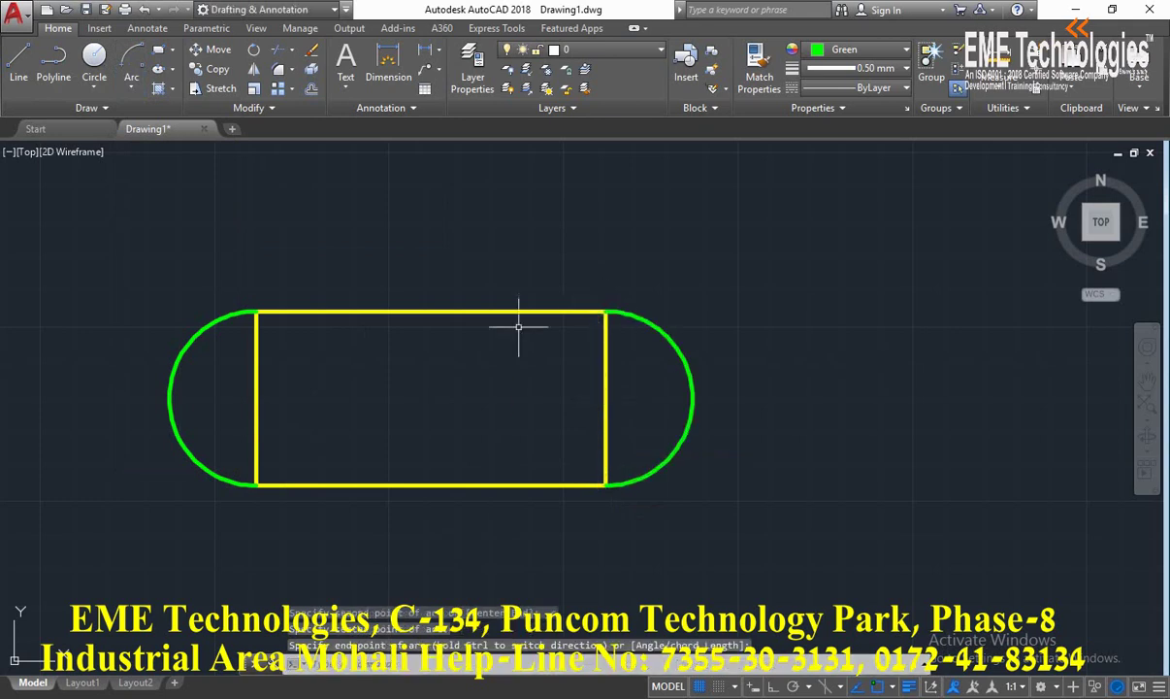
click(138, 89)
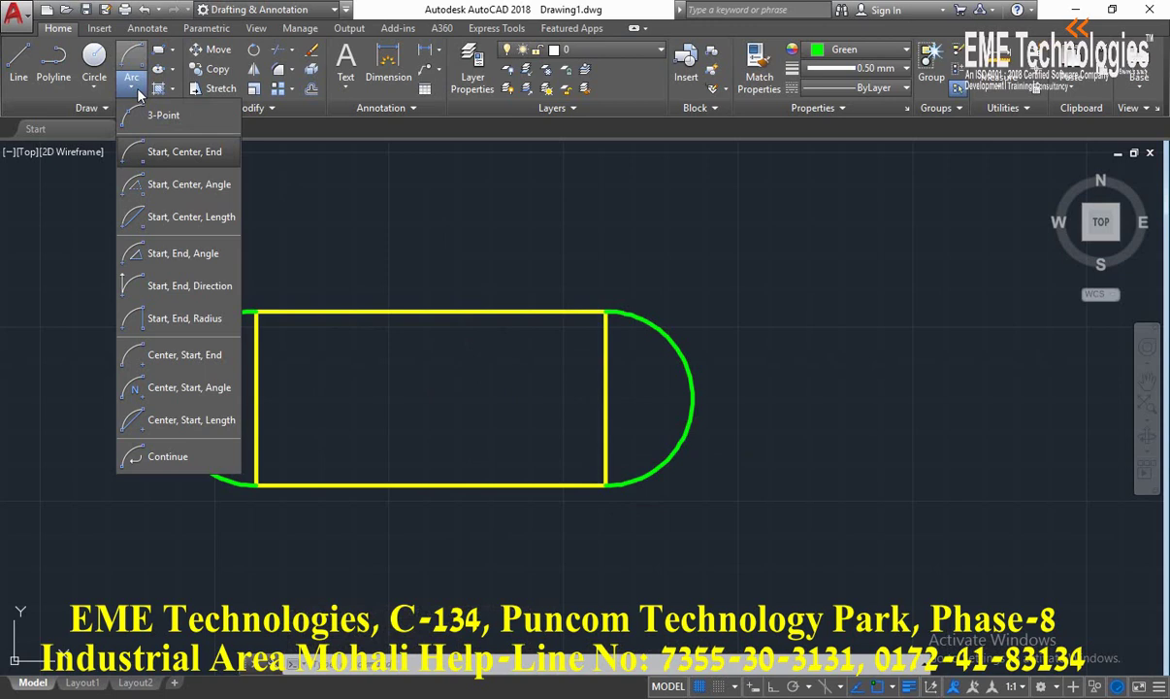
click(442, 200)
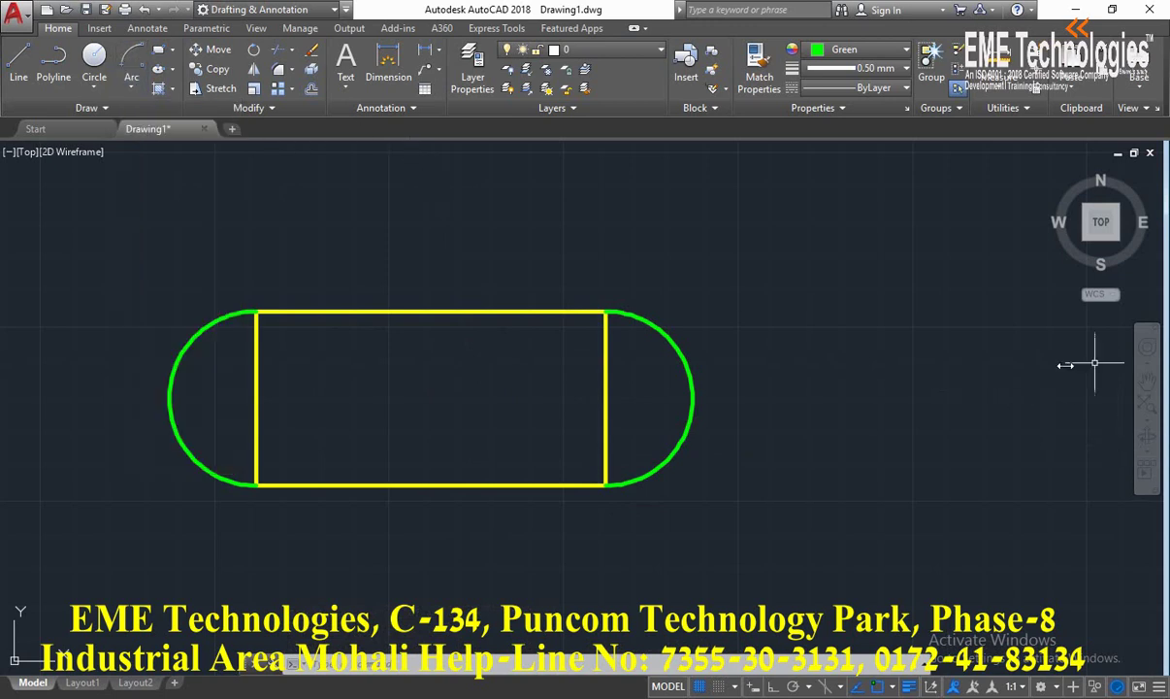
Step: Draw a Yellow vertical line 100 units long downward in an empty area of the drawing, with Ortho on
click(1147, 383)
drag(975, 366, 121, 364)
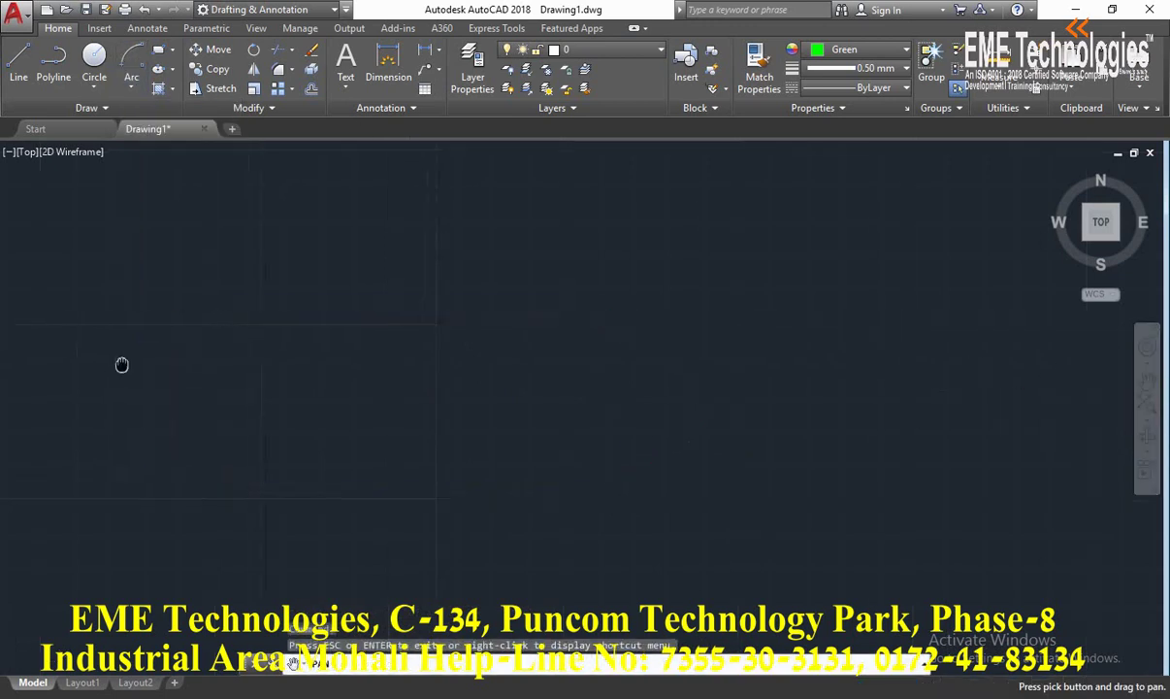
click(19, 63)
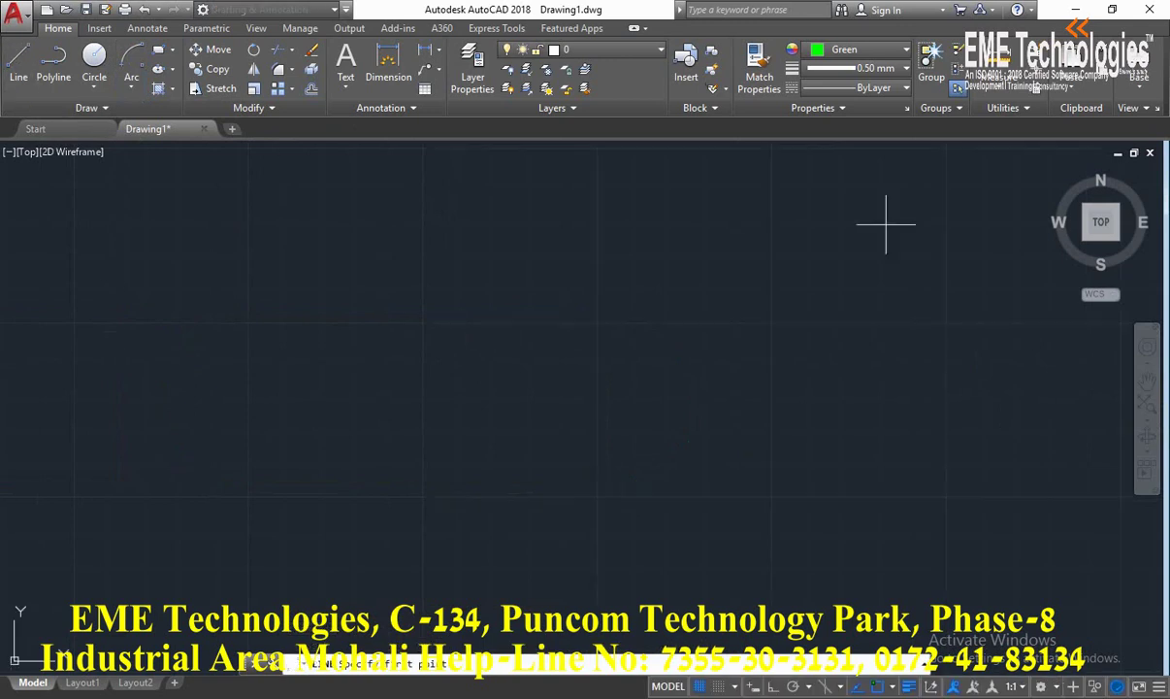
click(882, 54)
click(829, 215)
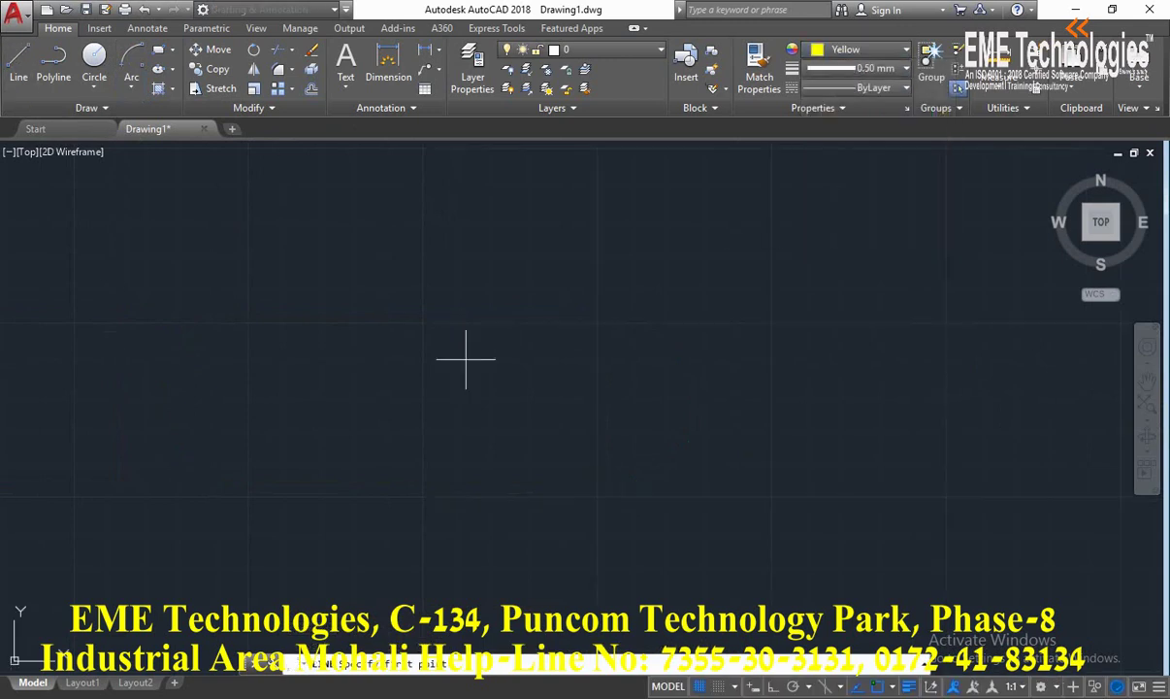
click(543, 238)
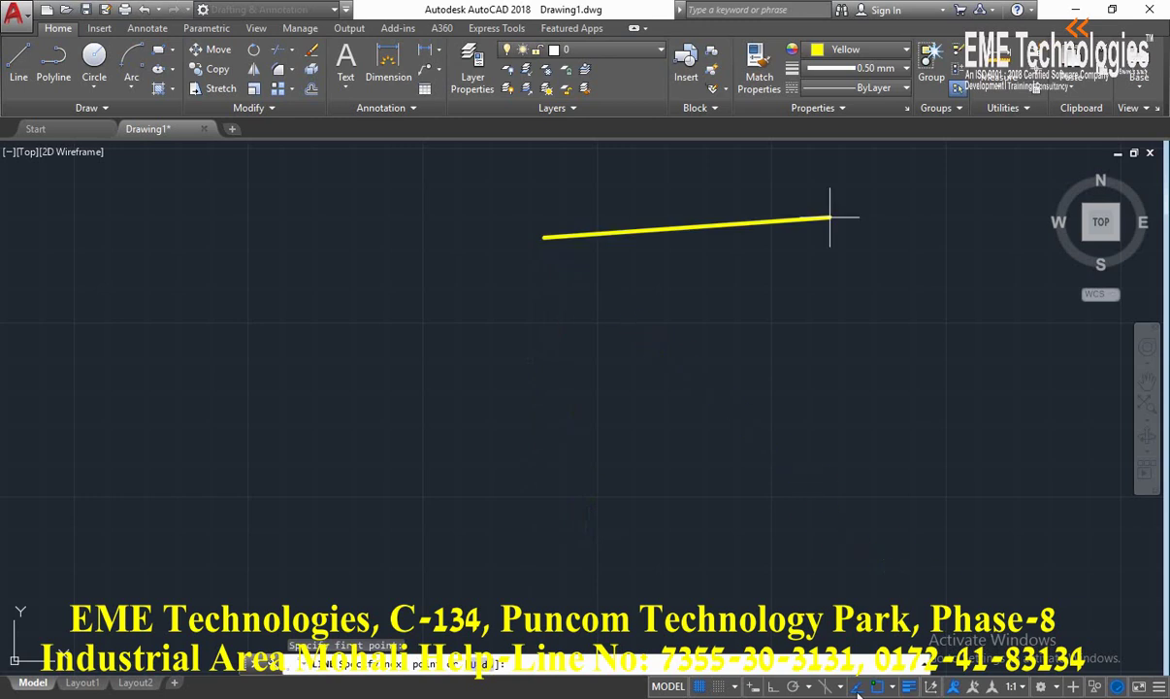
click(776, 687)
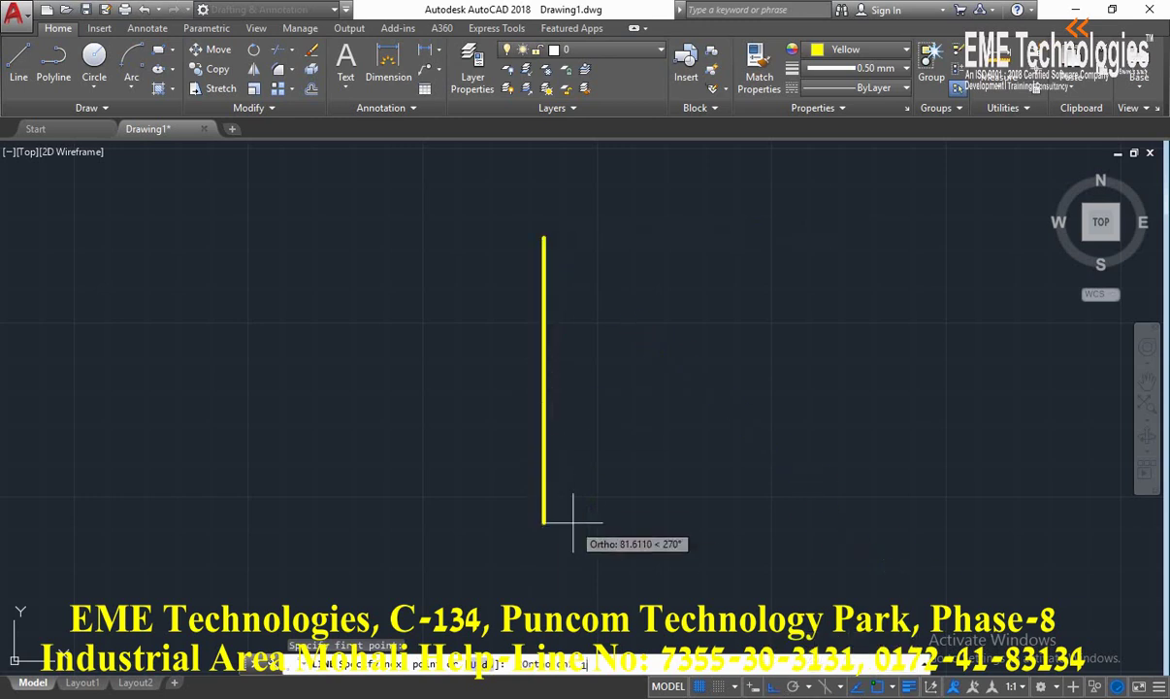
key(Return)
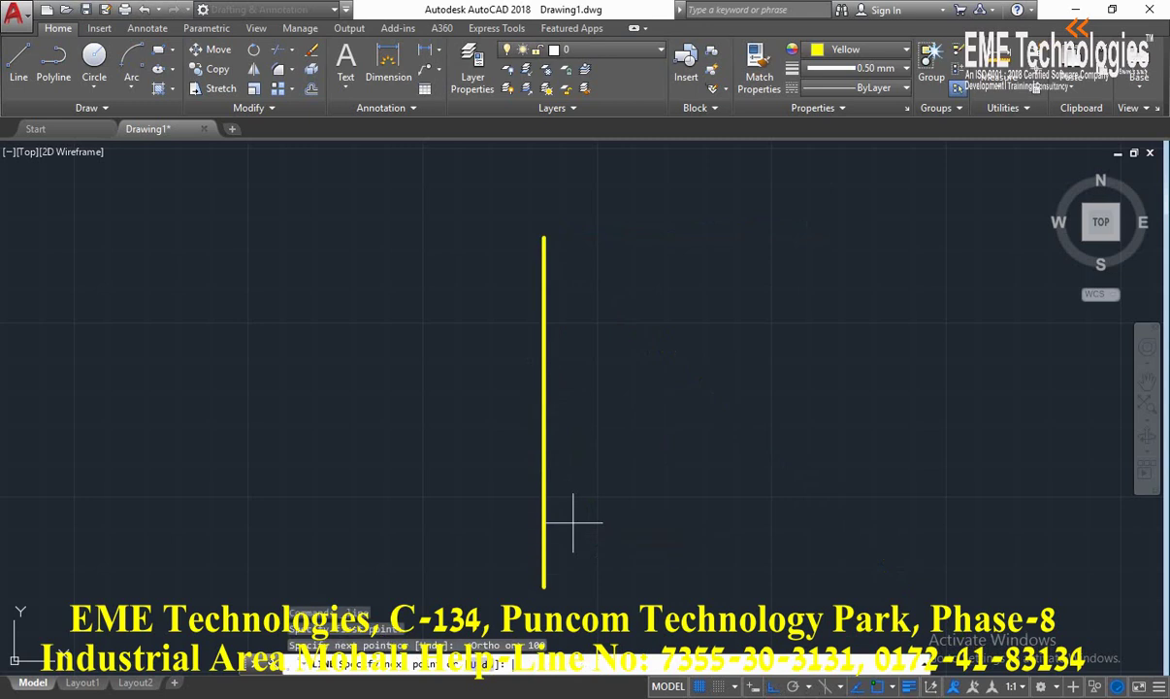
key(Return)
Step: Draw a horizontal line 50 units to the right from the vertical line's midpoint
key(Return)
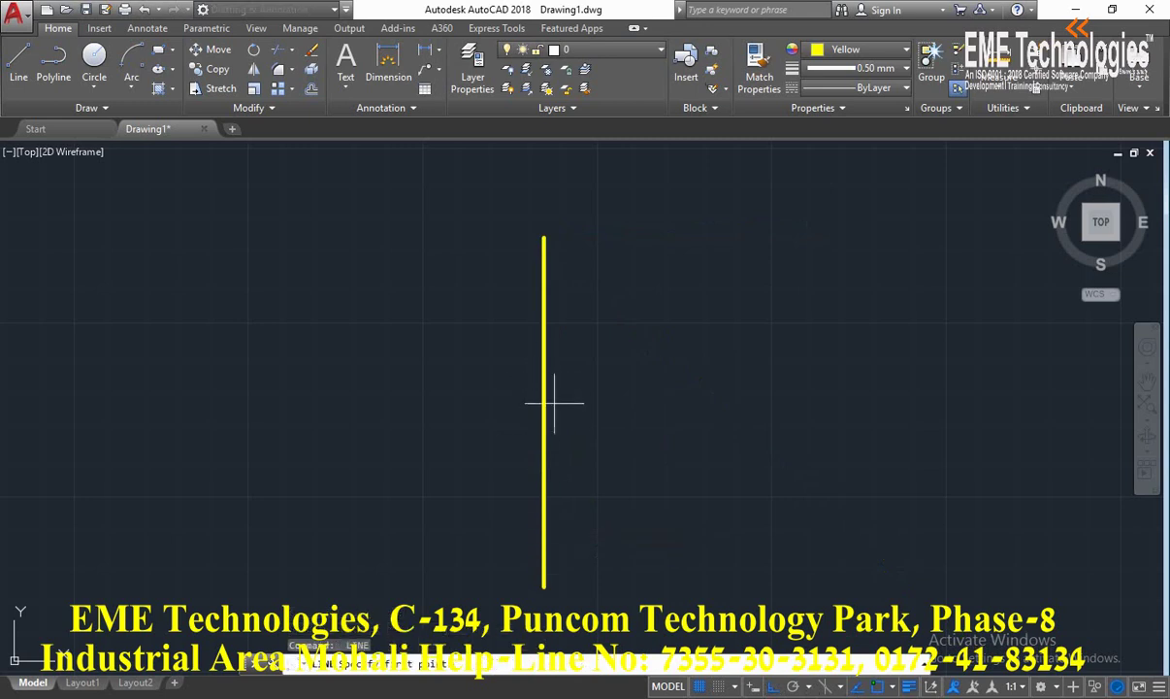
click(544, 413)
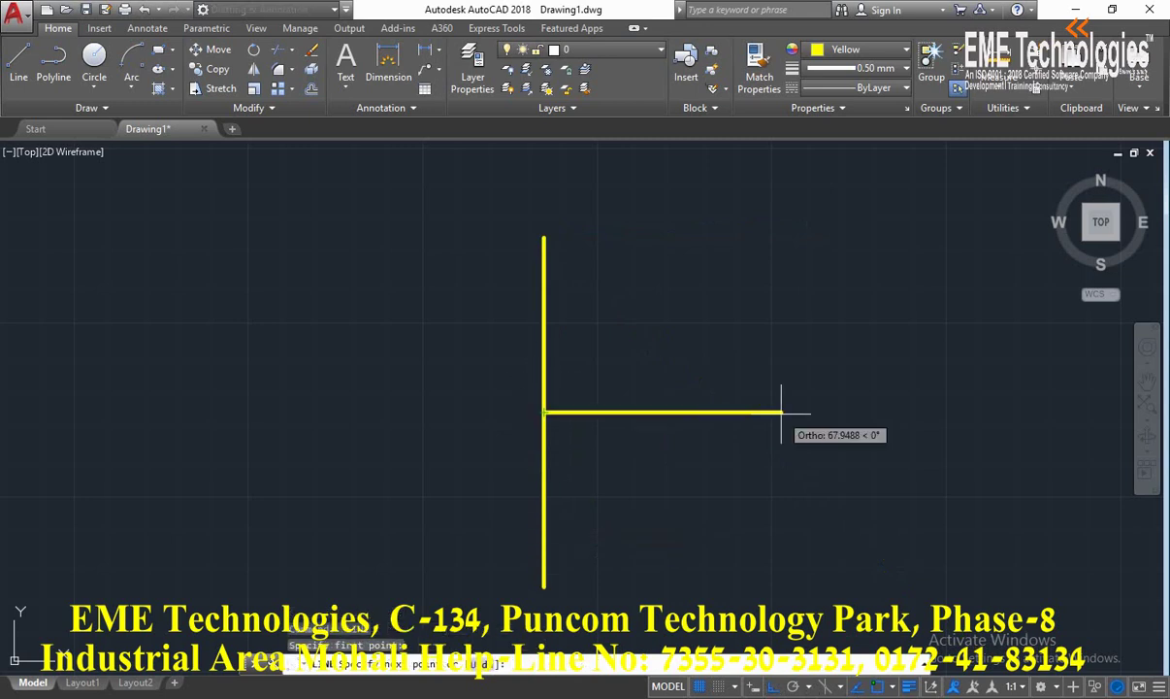
text(50)
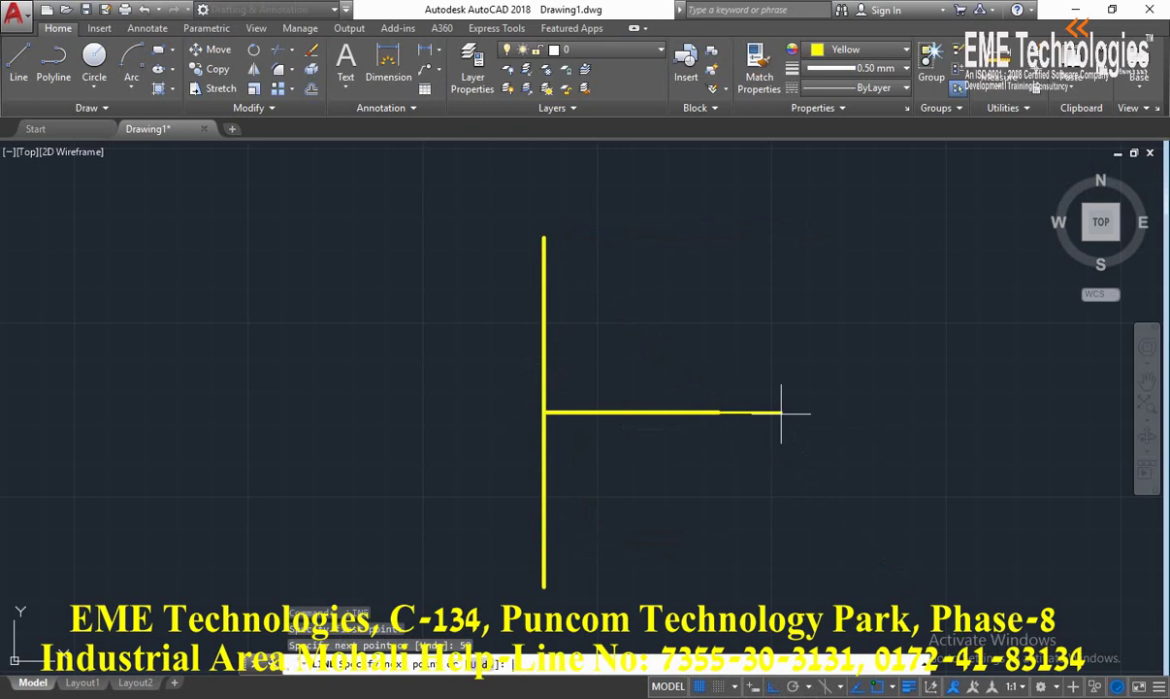
key(Return)
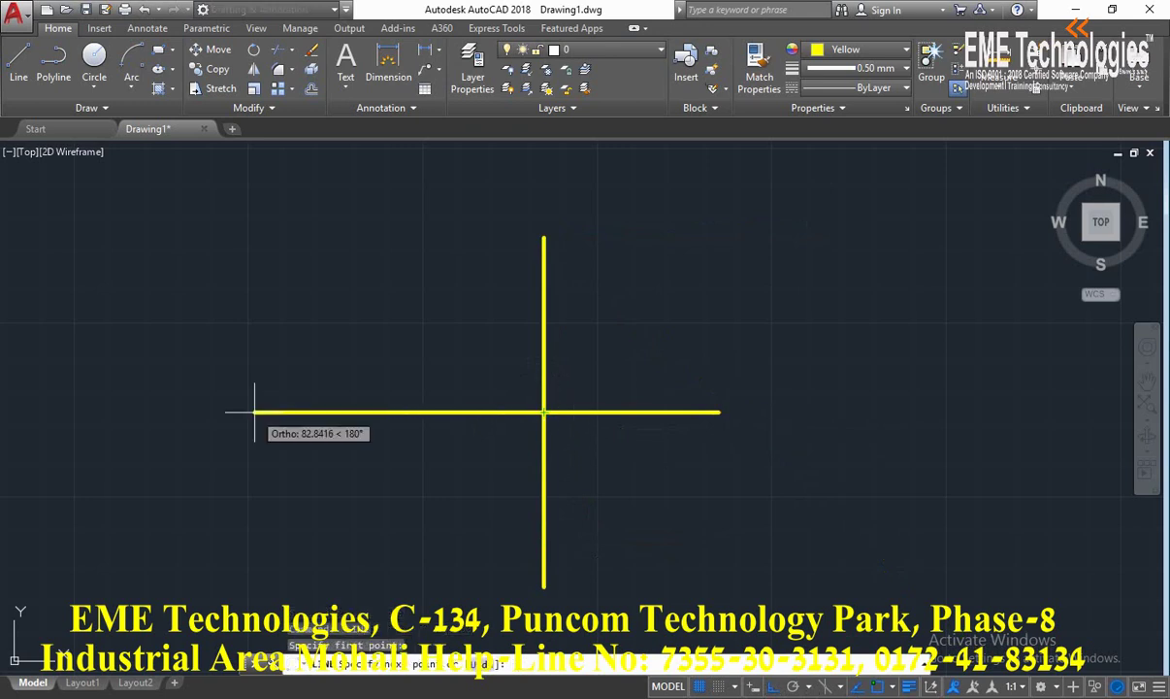
Step: Draw a horizontal line 50 units to the left from the vertical line's midpoint
text(50)
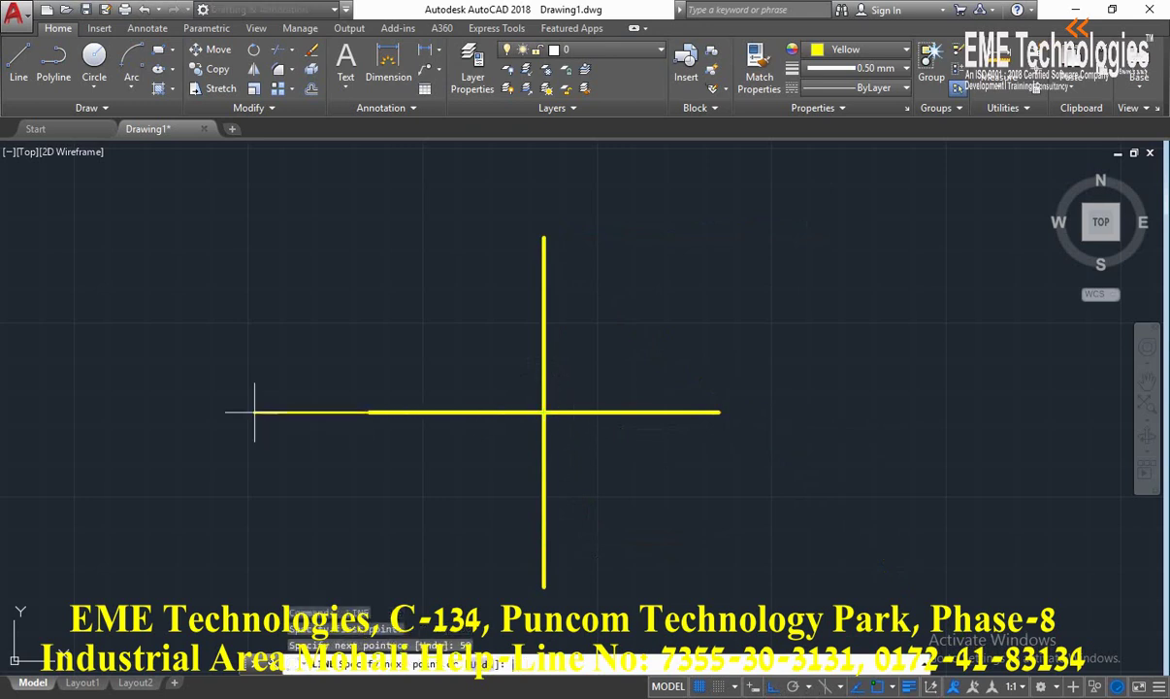
key(Return)
key(Return)
Step: Draw a Green Start, Center, Angle arc from the cross's right endpoint, centred on the intersection, with a 45° included angle
click(137, 89)
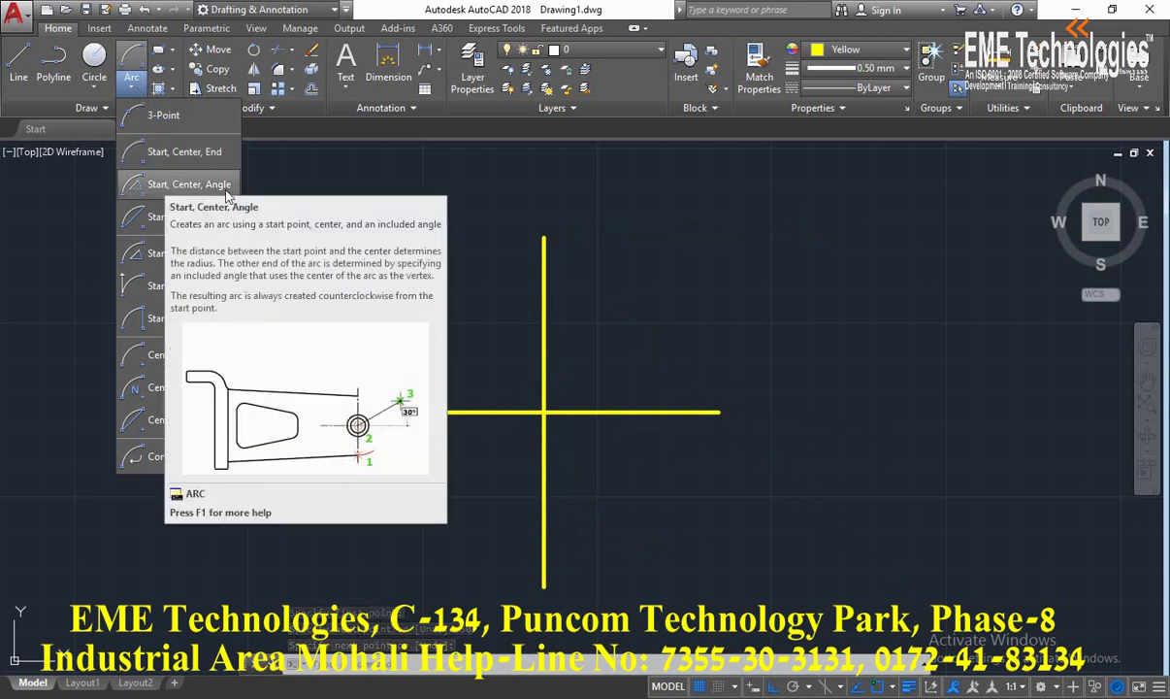
click(226, 192)
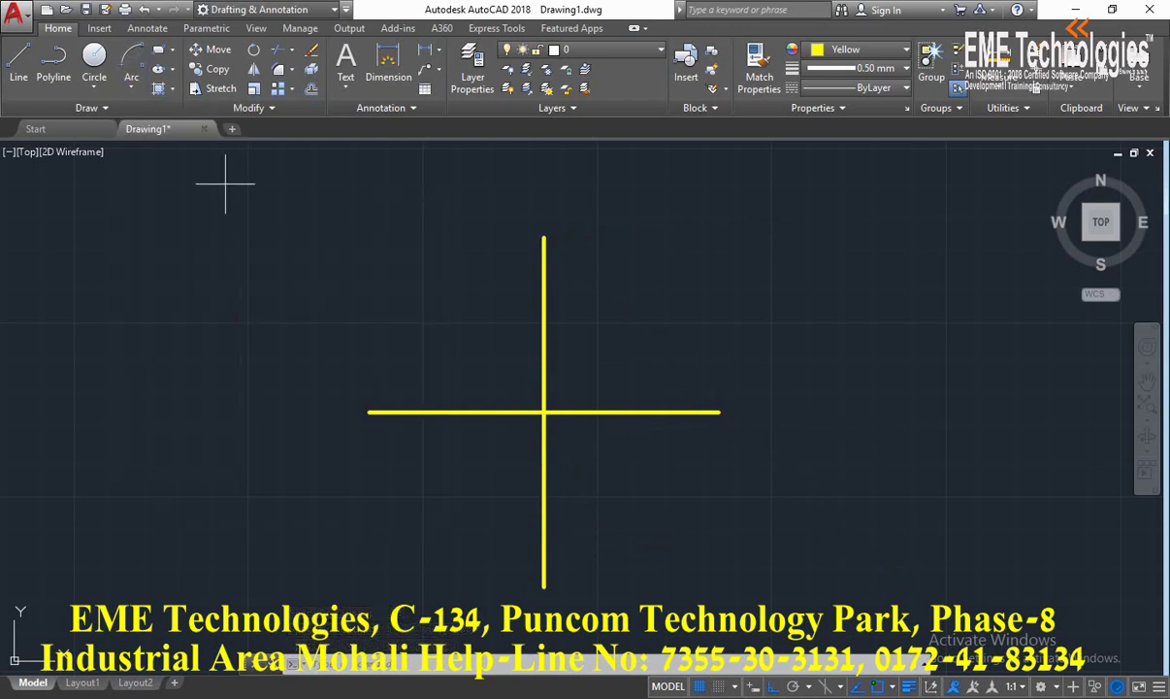
click(858, 50)
click(845, 214)
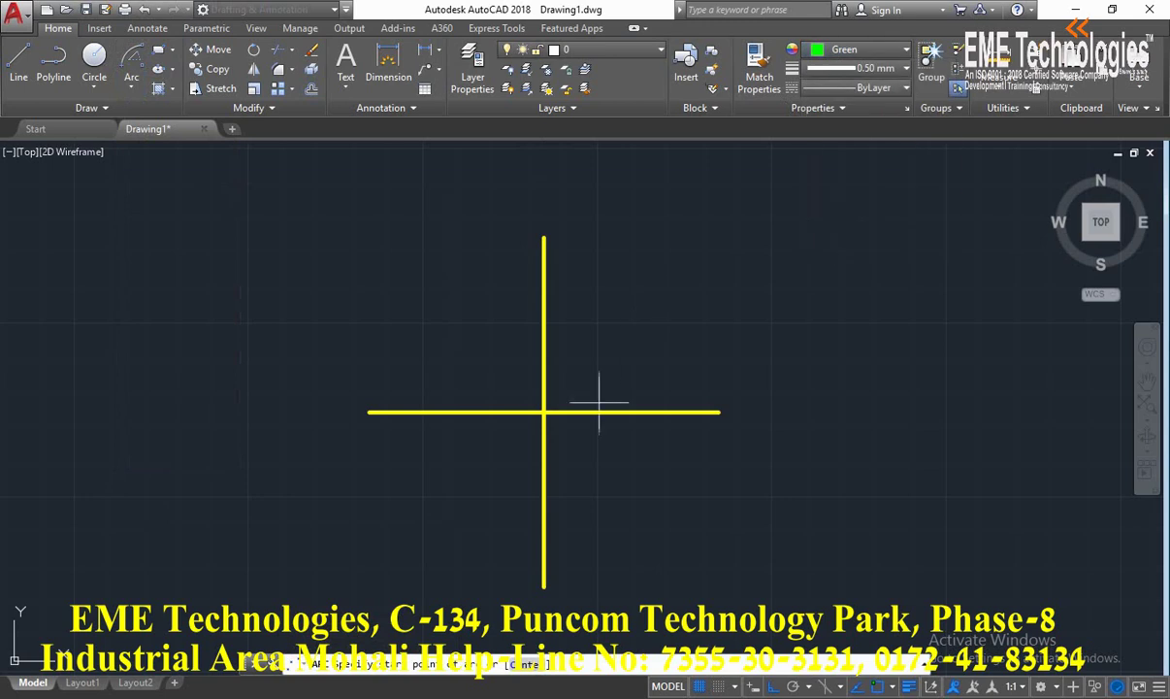
click(720, 413)
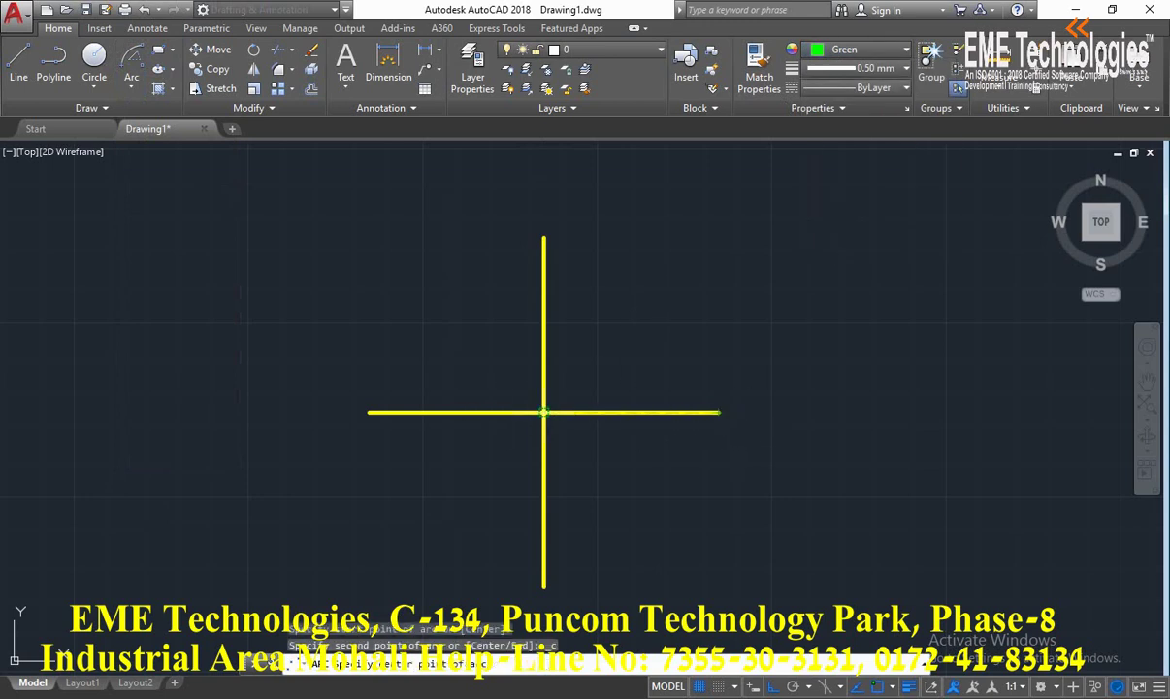
click(543, 412)
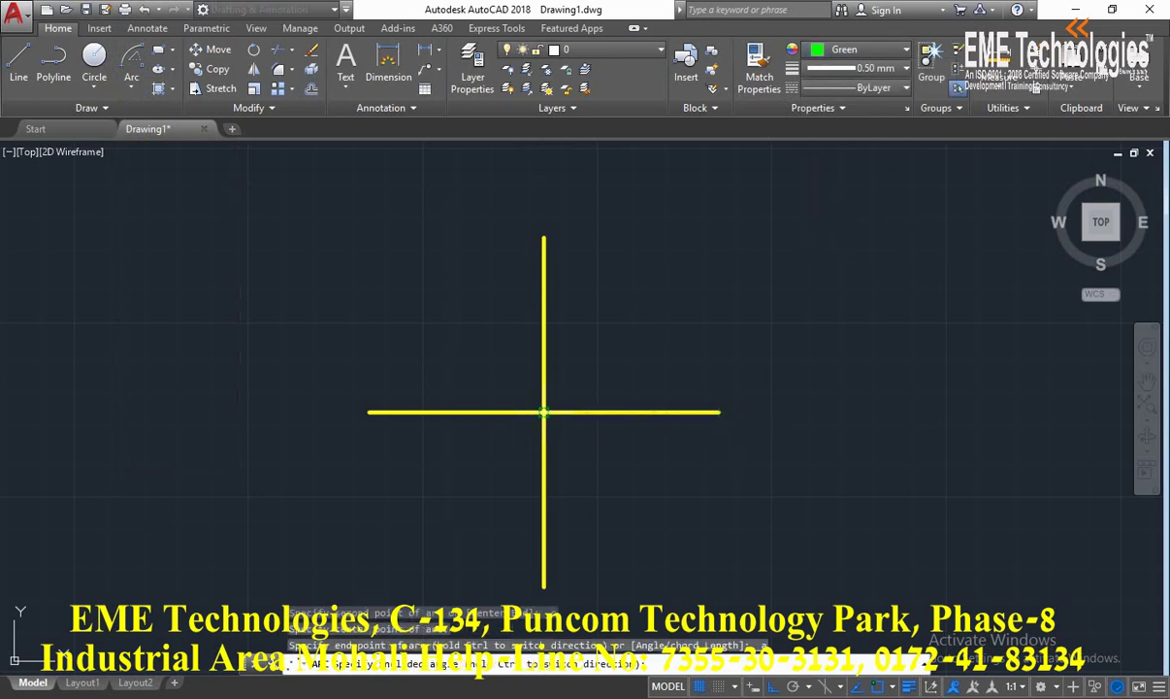
text(46)
key(Return)
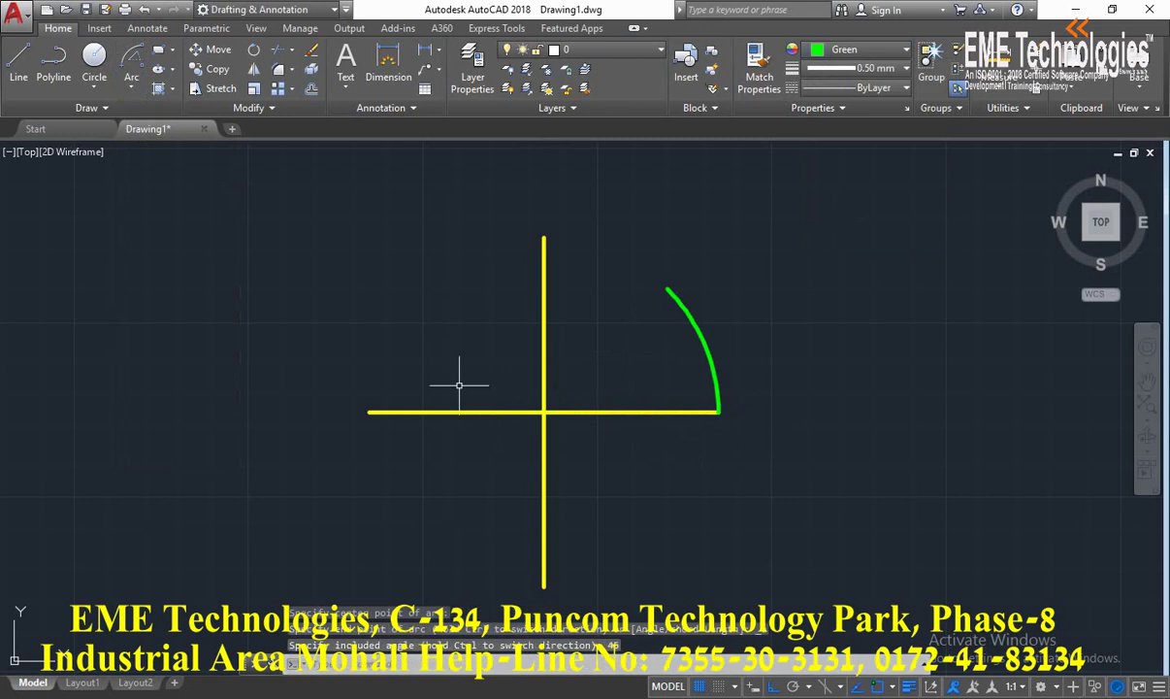
Step: Draw a Start, Center, Angle arc from the cross's upper endpoint, centred on the intersection, with a 45° included angle
click(131, 60)
click(543, 237)
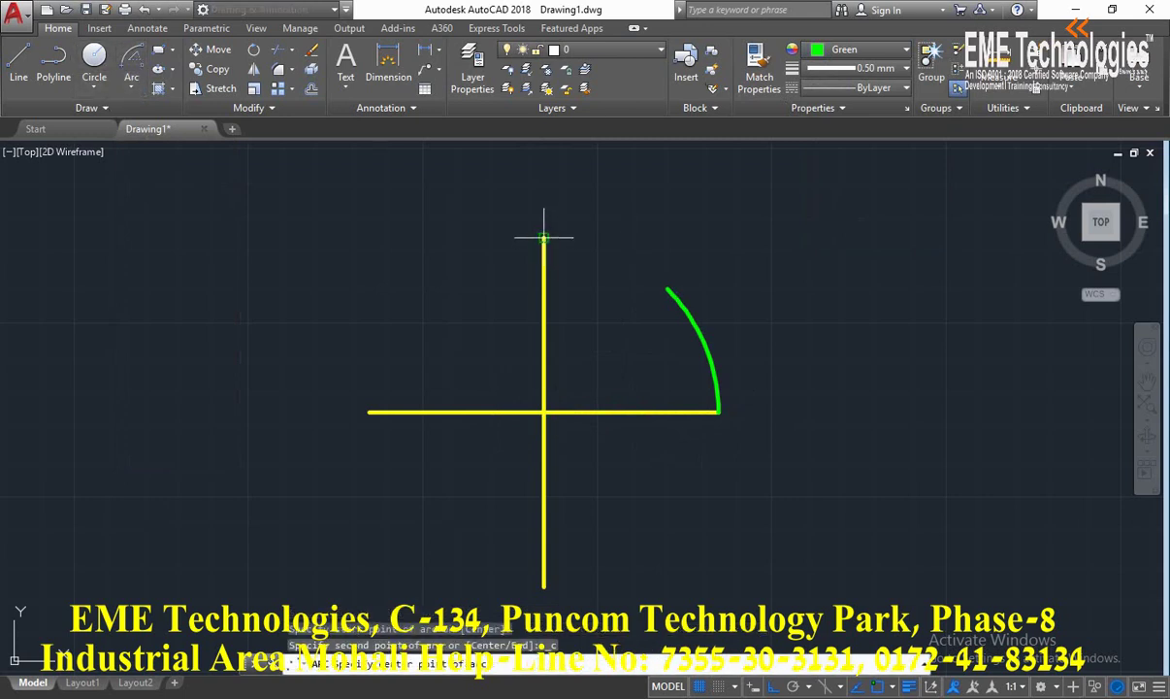
click(543, 412)
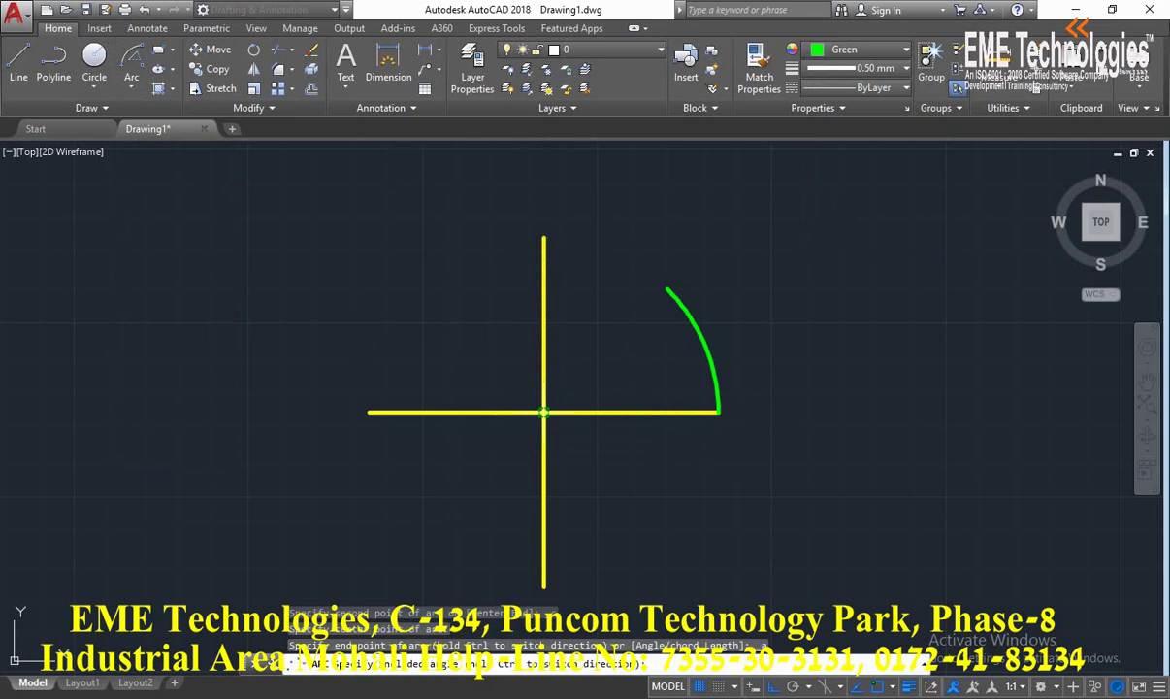
key(Return)
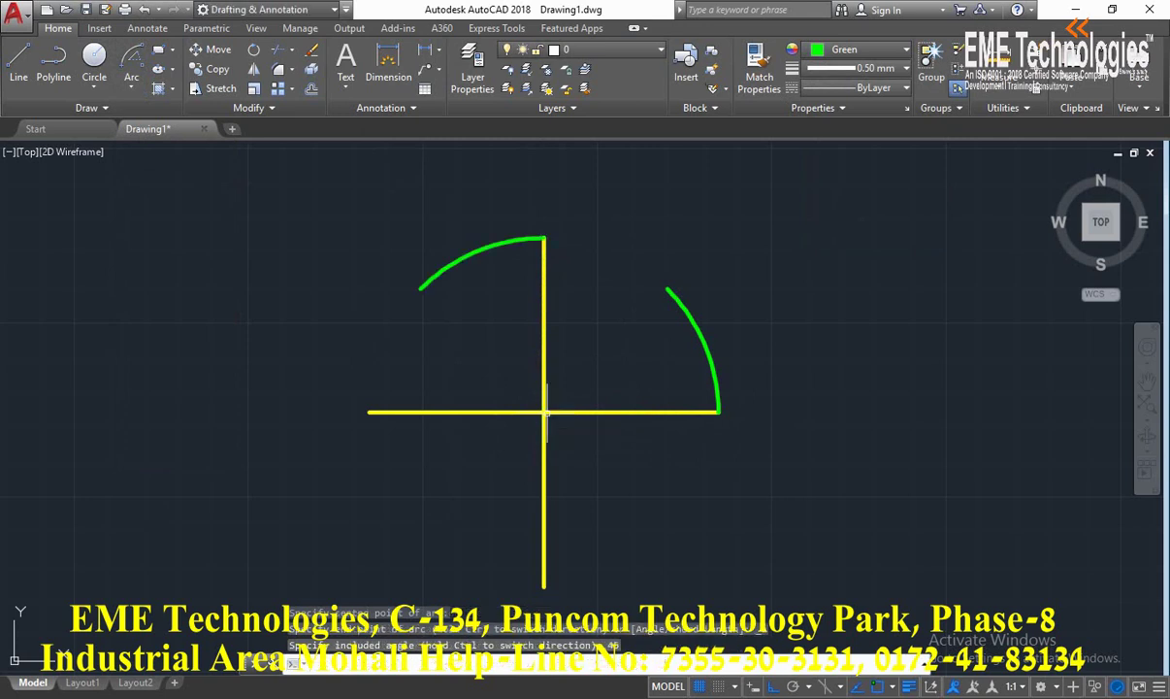
Step: Draw a Start, Center, Angle arc from the cross's left endpoint, centred on the intersection, with a 45° included angle
click(95, 63)
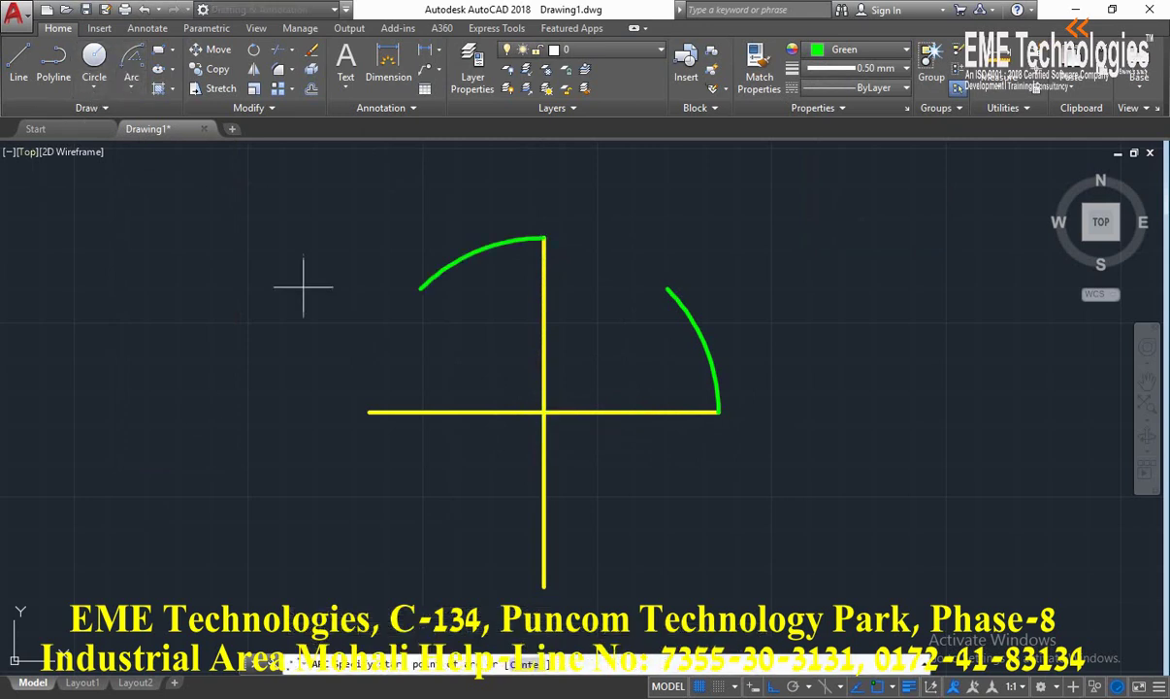
click(368, 411)
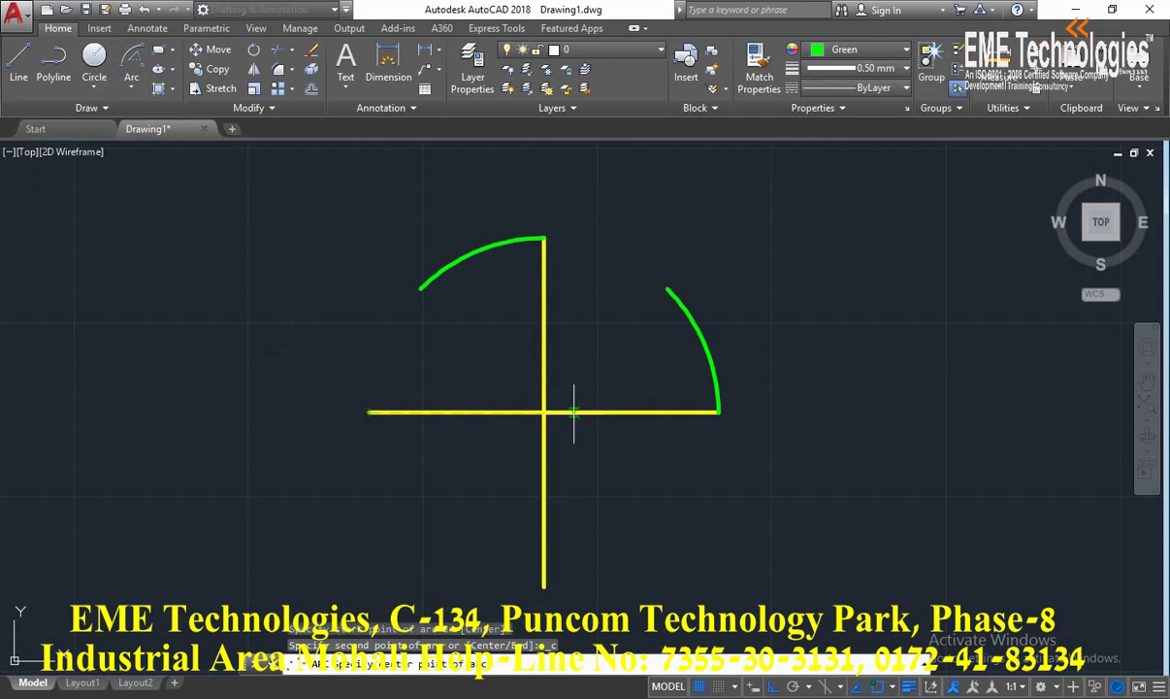
click(543, 411)
text(4)
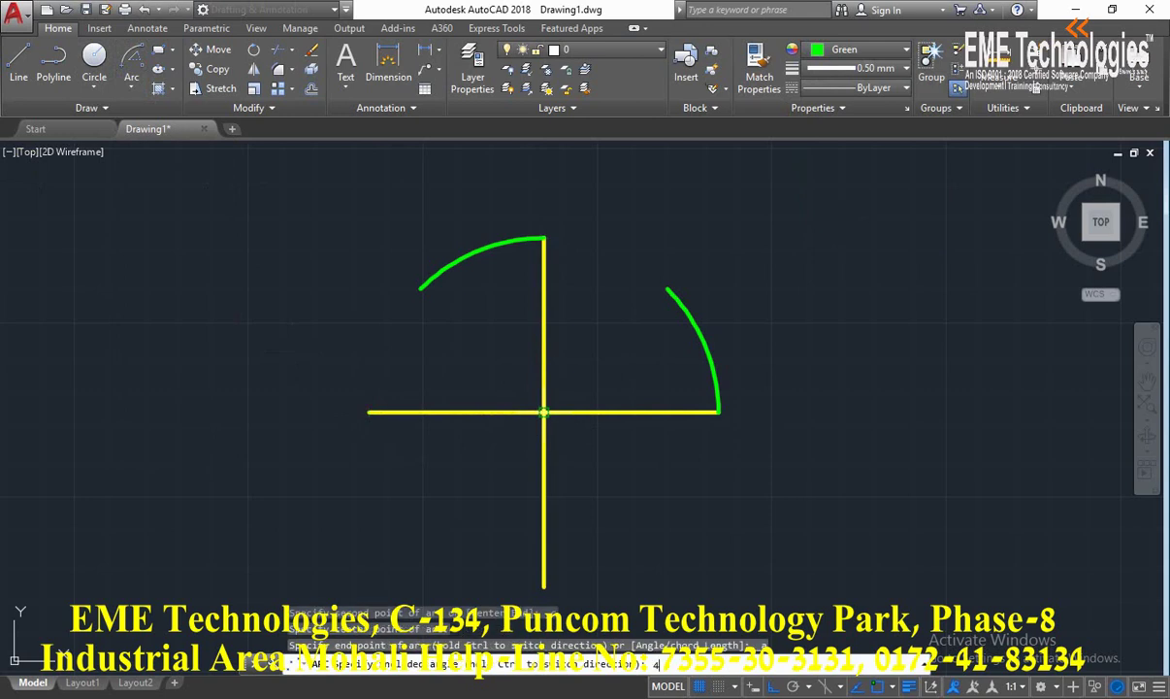
text(5)
key(Return)
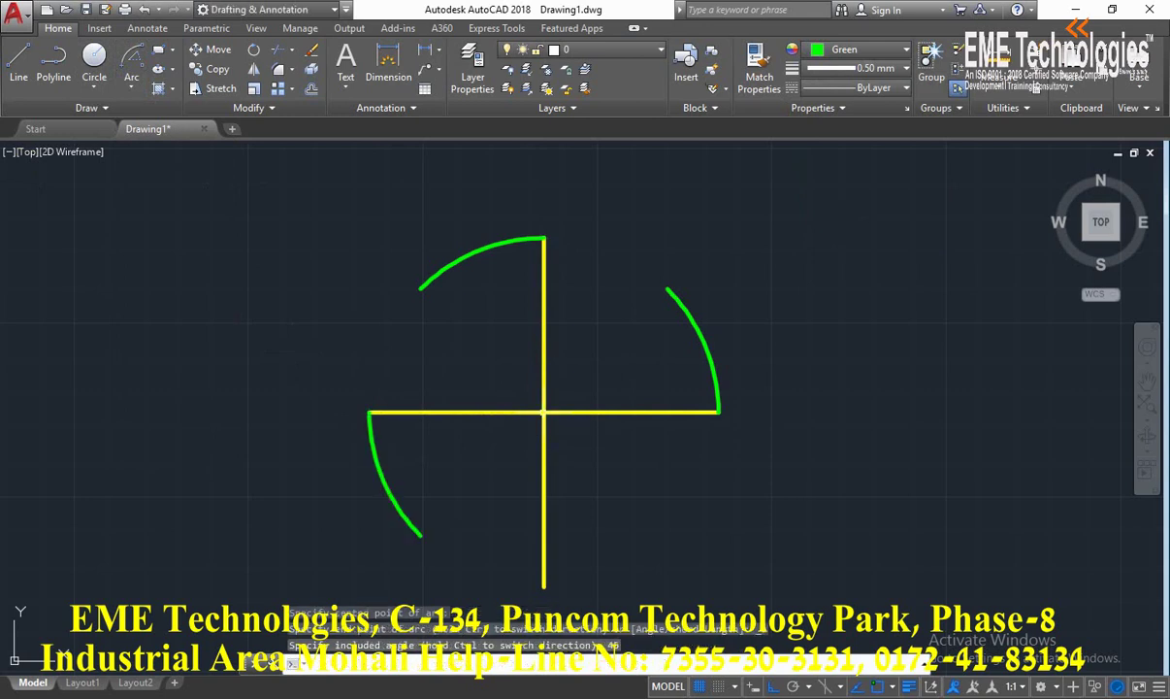
Step: Draw a Start, Center, Angle arc from the cross's lower endpoint, centred on the intersection, with a 45° included angle
click(131, 63)
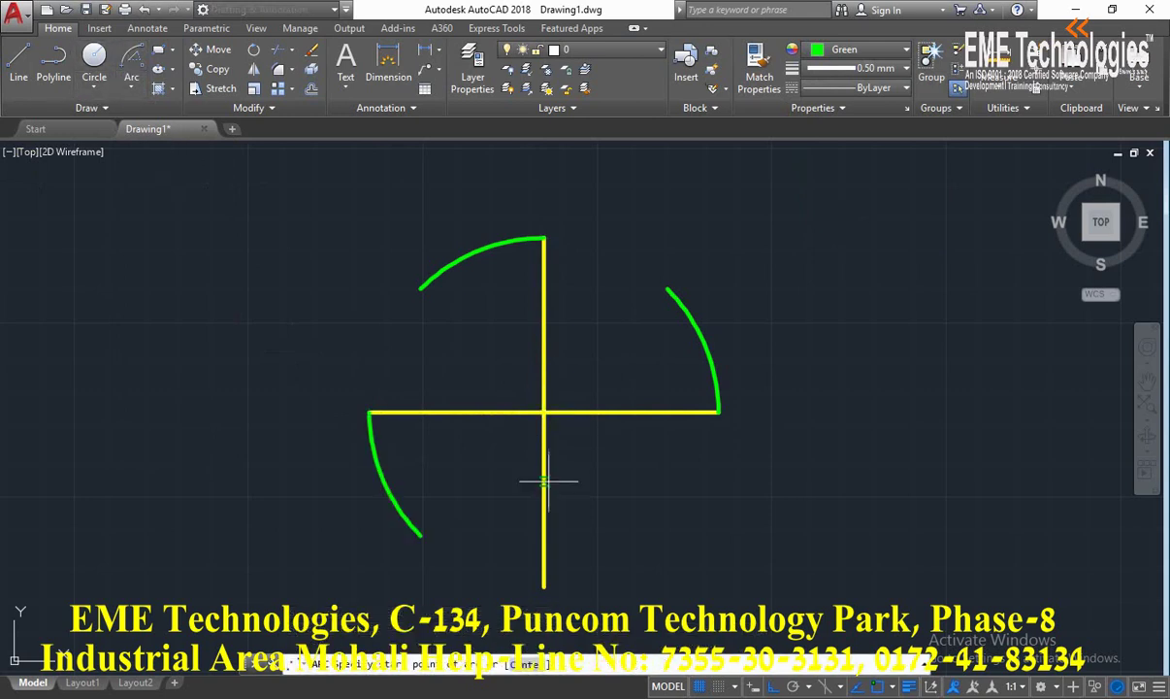
click(544, 585)
text(c)
key(Return)
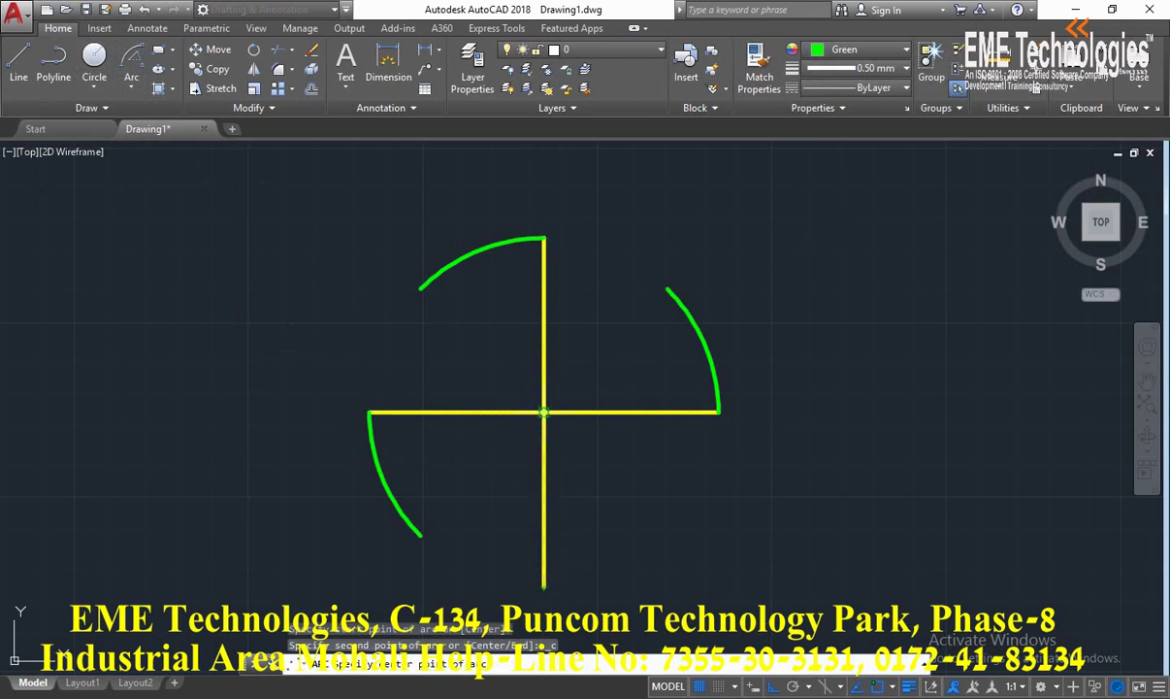
click(544, 412)
text(a)
key(Return)
text(45)
key(Return)
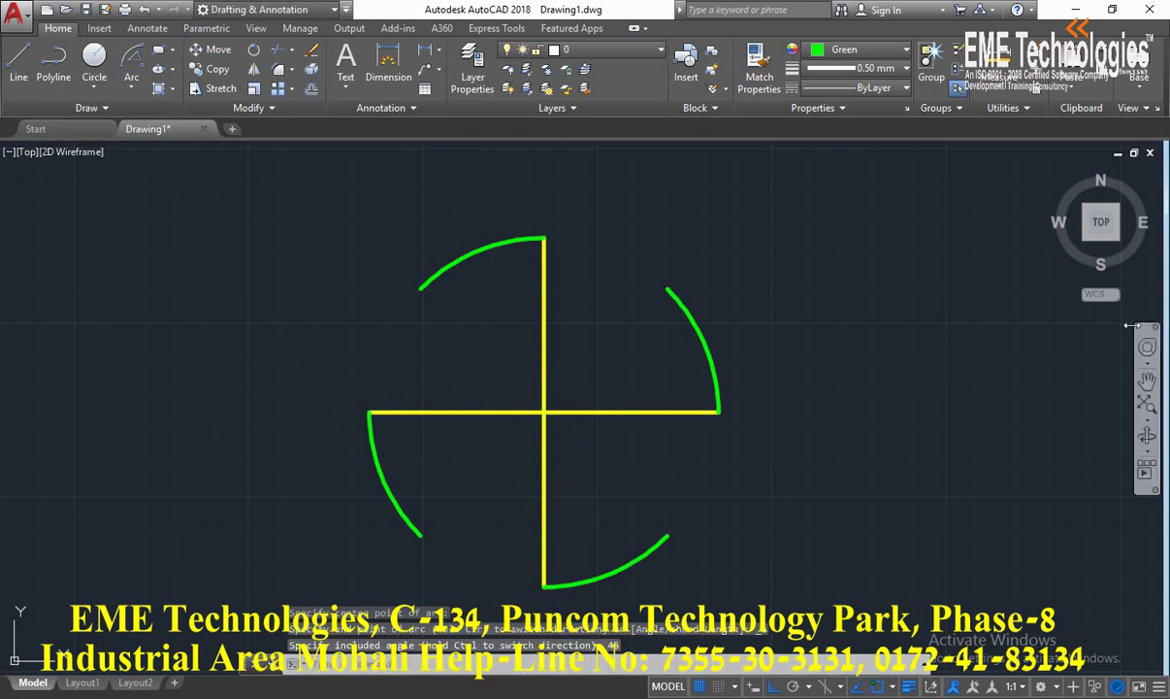
Step: Draw two connected Yellow lines in an empty area of the drawing, 50 units downward and 50 units to the right
click(1147, 381)
drag(946, 376, 116, 373)
right_click(120, 242)
click(121, 238)
right_click(135, 241)
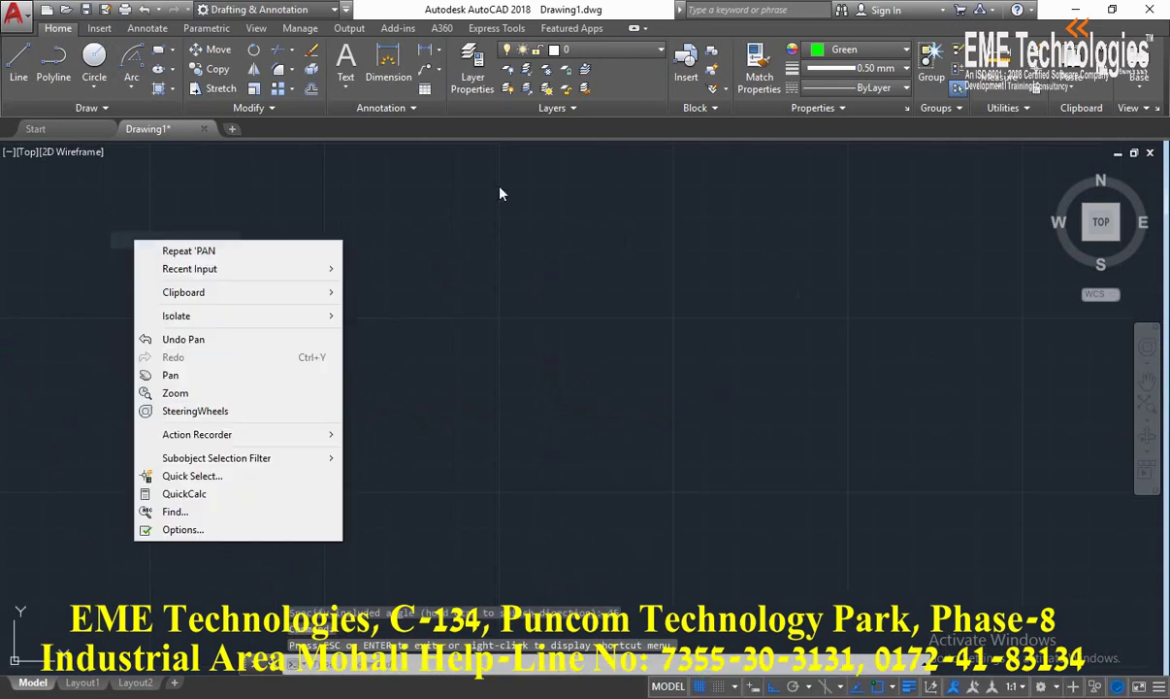
click(859, 49)
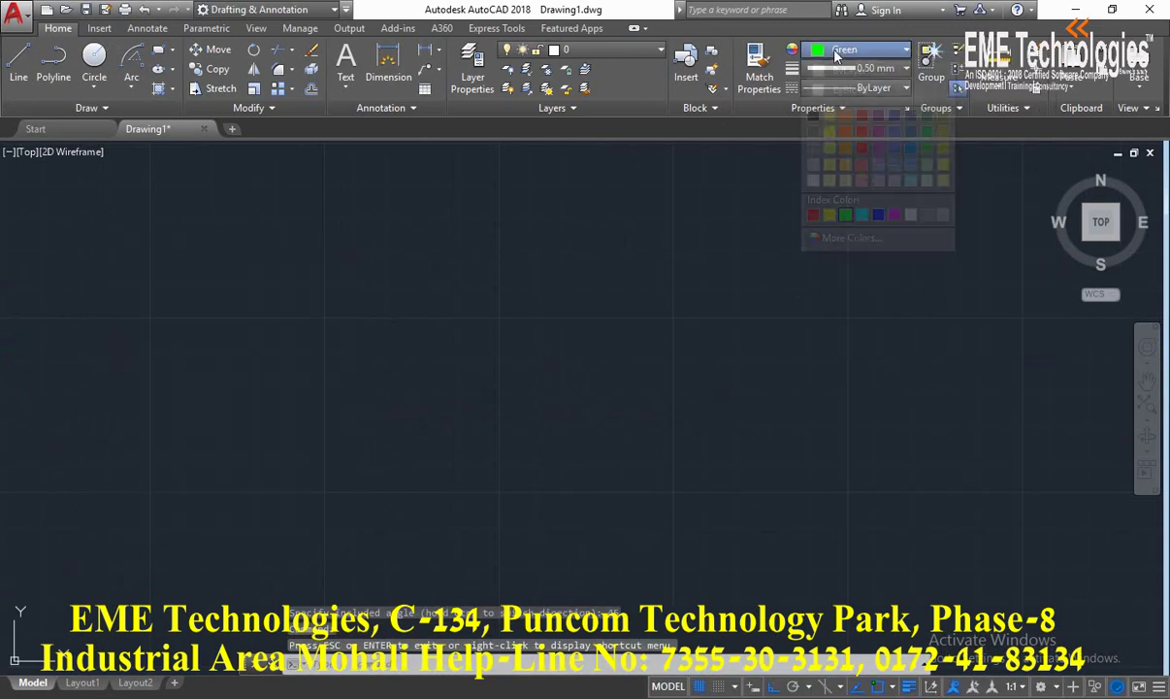
click(830, 214)
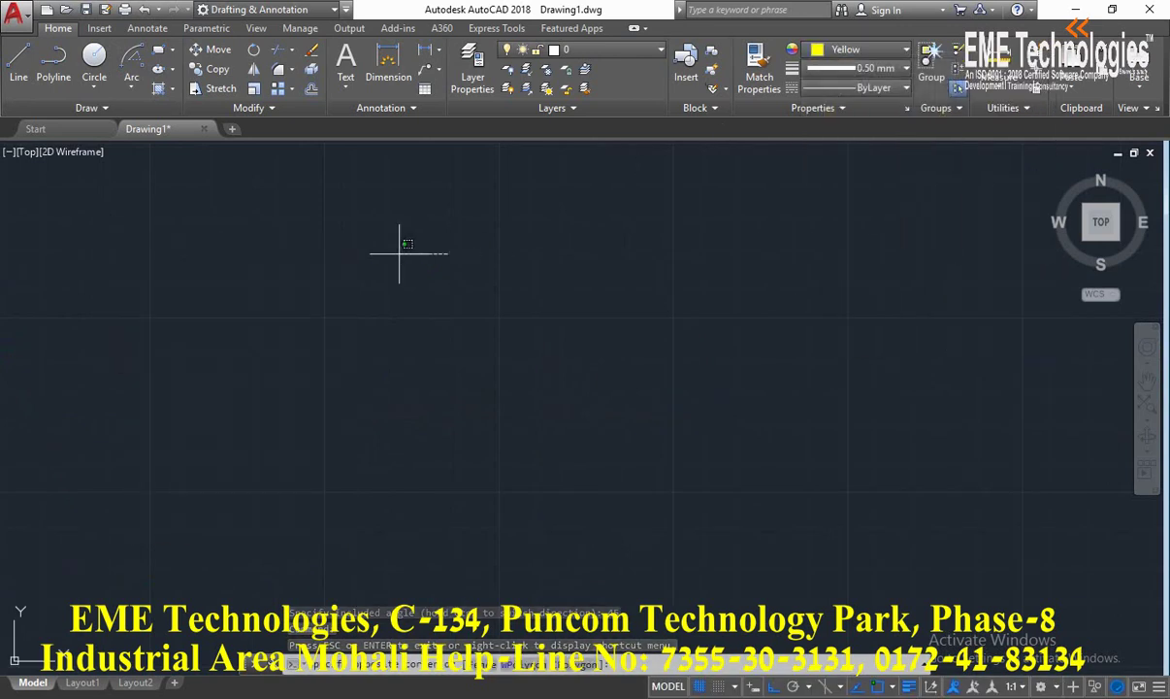
click(400, 248)
click(172, 214)
click(130, 86)
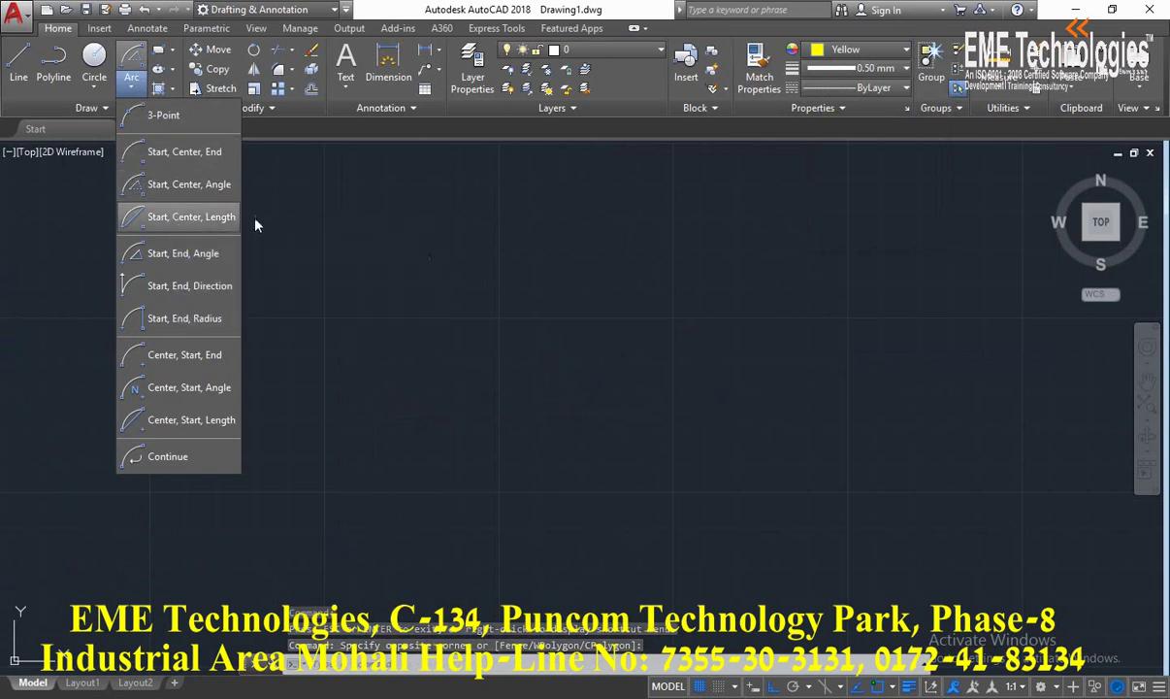
click(26, 76)
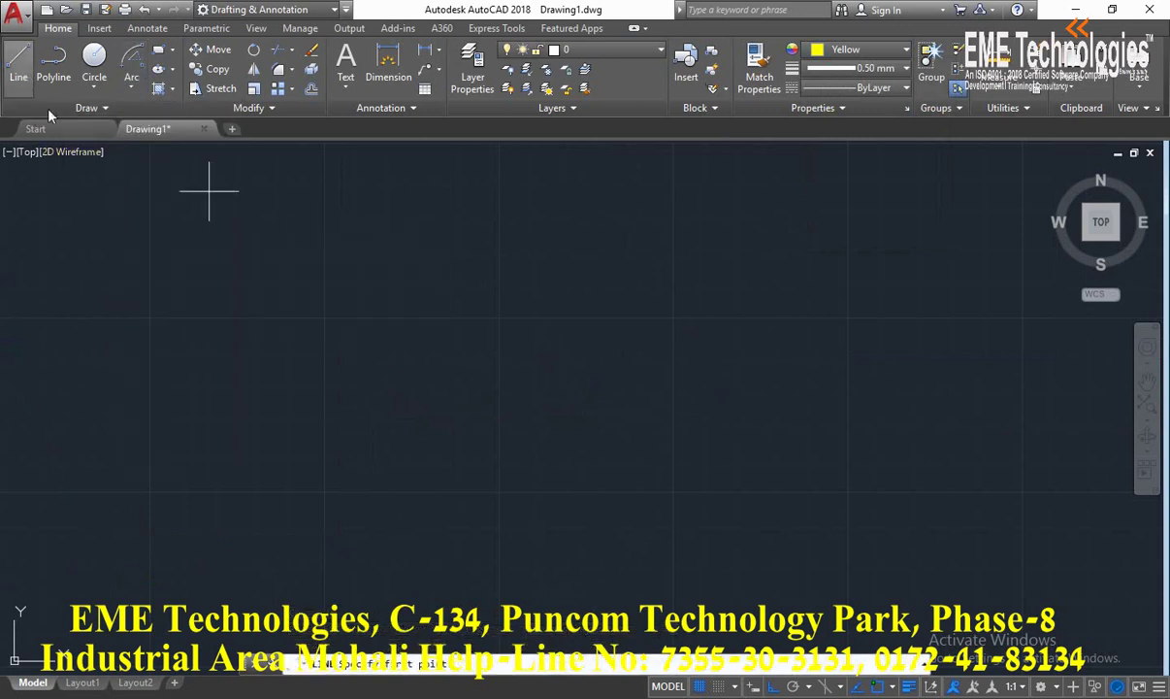
click(416, 225)
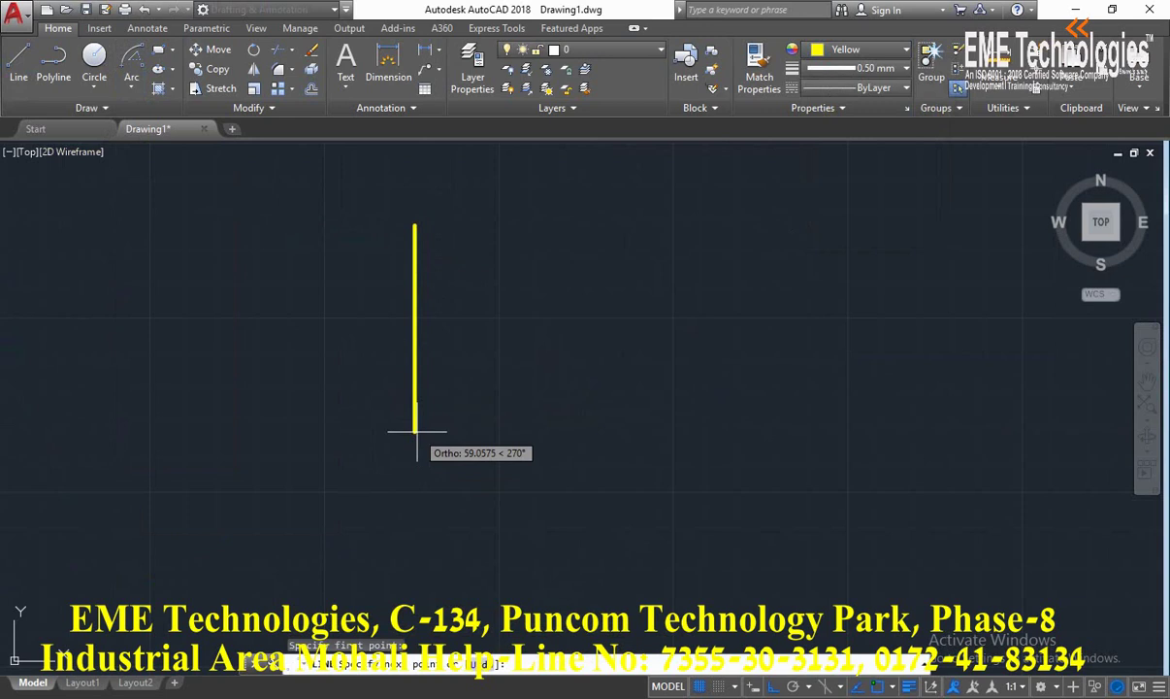
key(Return)
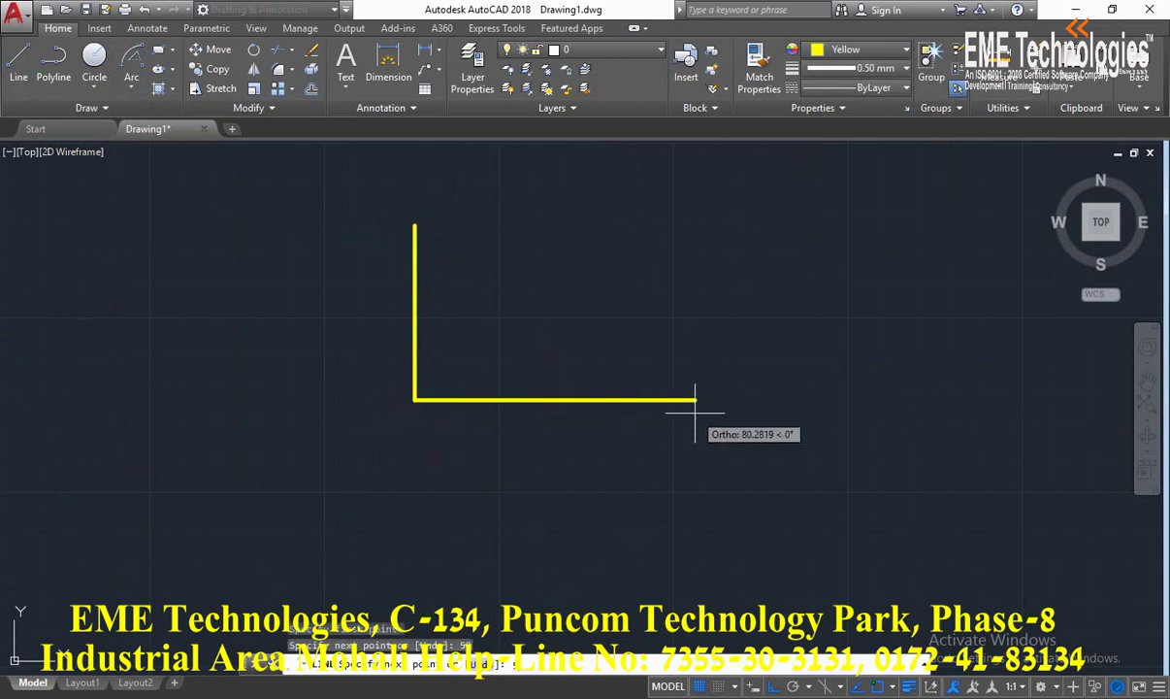
text(60)
key(Return)
key(Return)
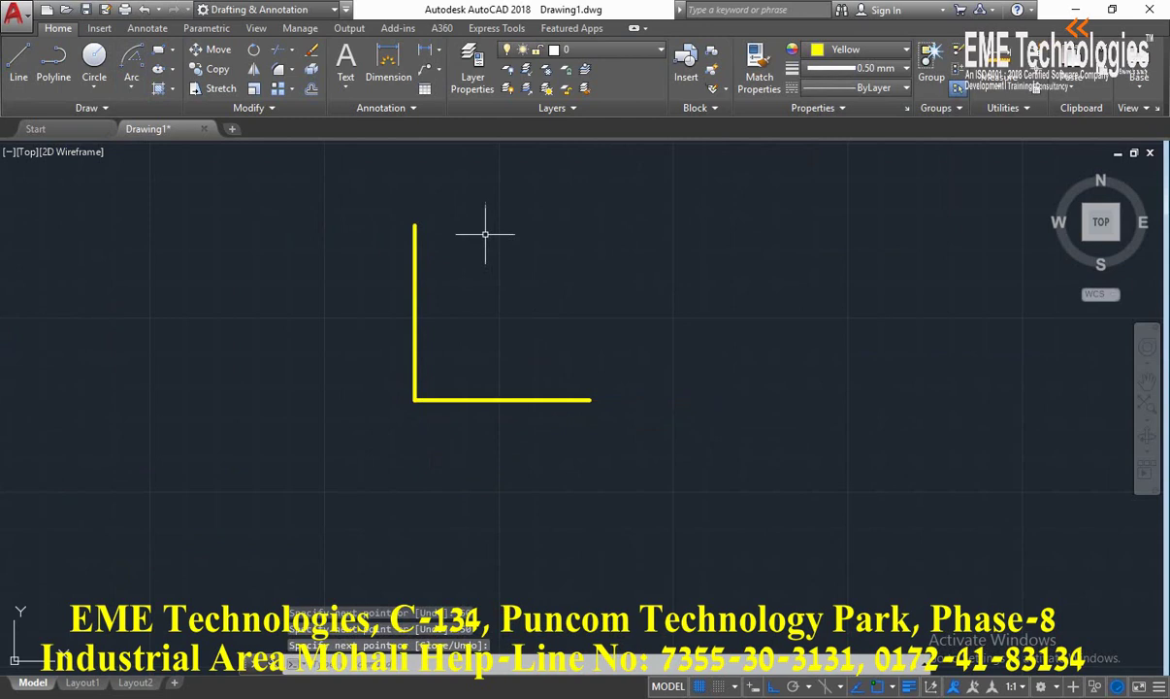
Step: Start a Start, Center, Length arc and set the current object colour to Green
click(131, 86)
click(177, 221)
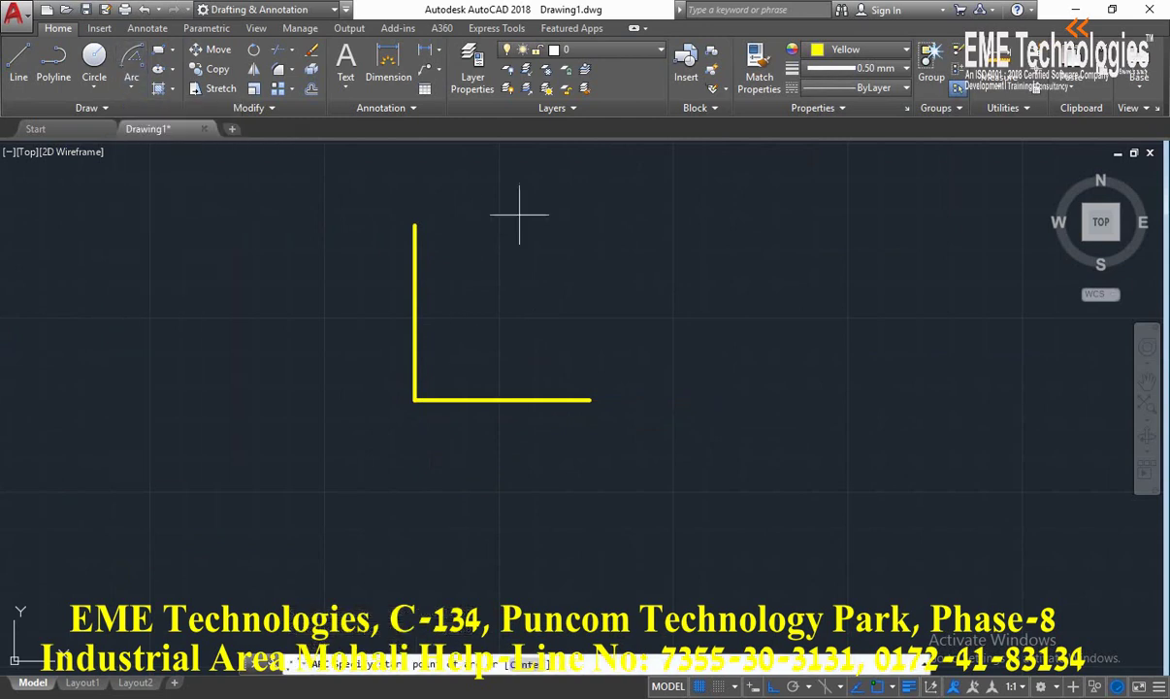
click(880, 53)
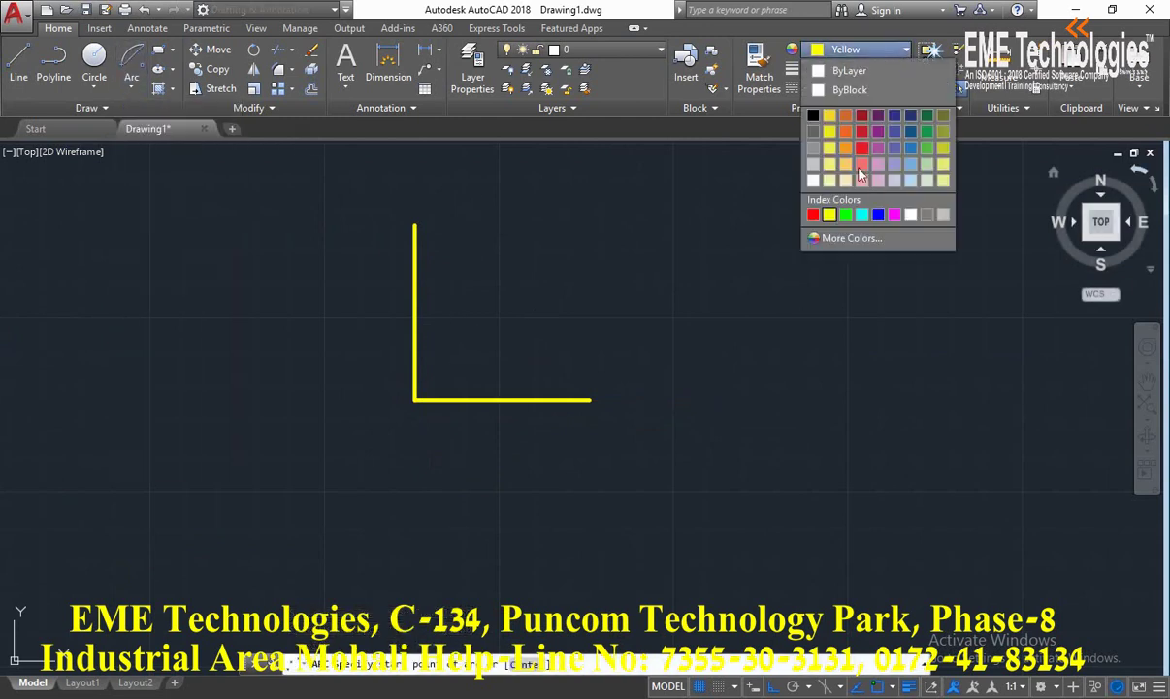
click(845, 215)
Step: Try to draw the arc from the horizontal line's right endpoint, centred on that line's midpoint, with a chord length of 60
scroll(846, 206, up, 2)
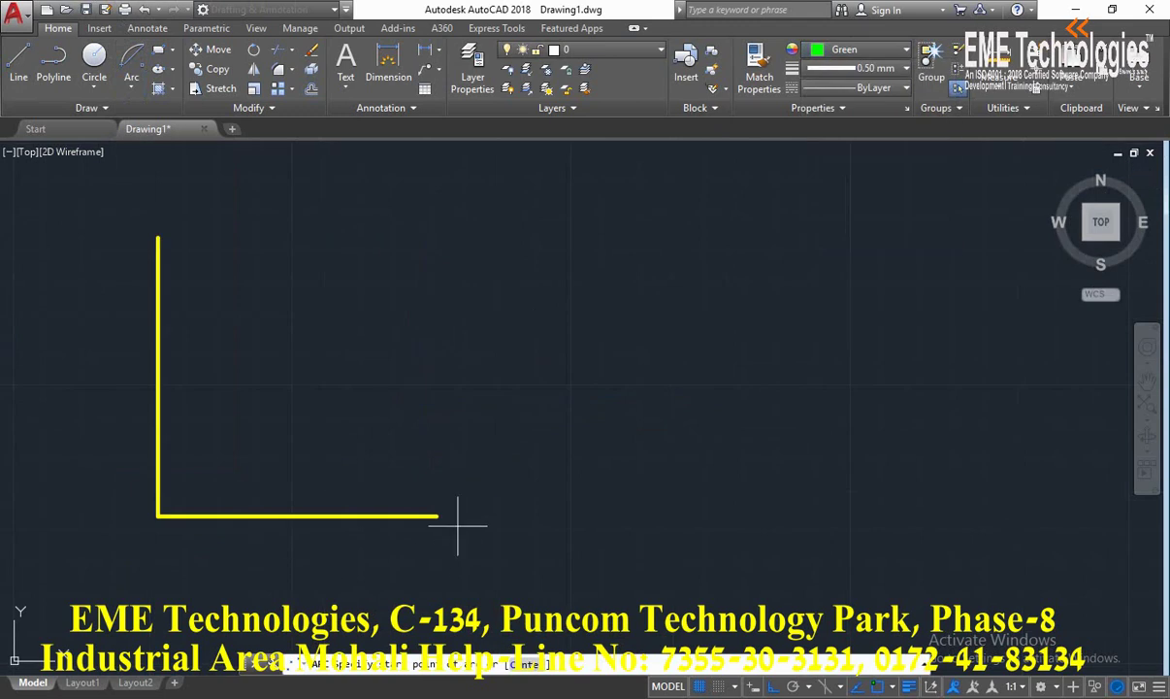
click(437, 515)
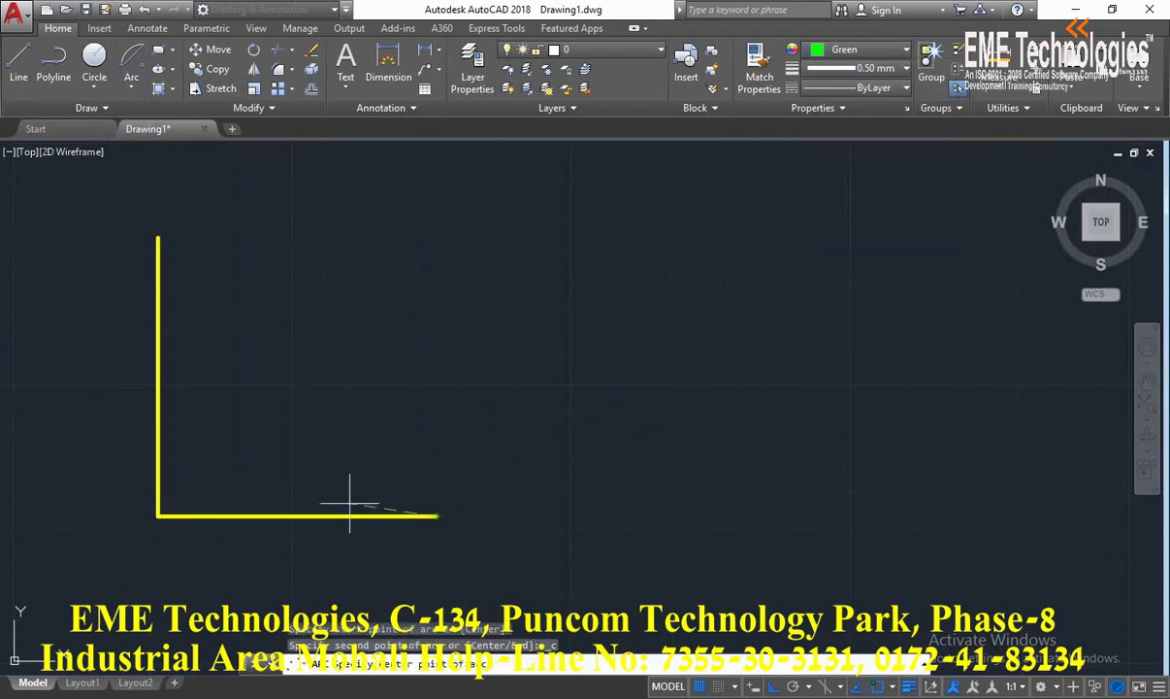
click(297, 515)
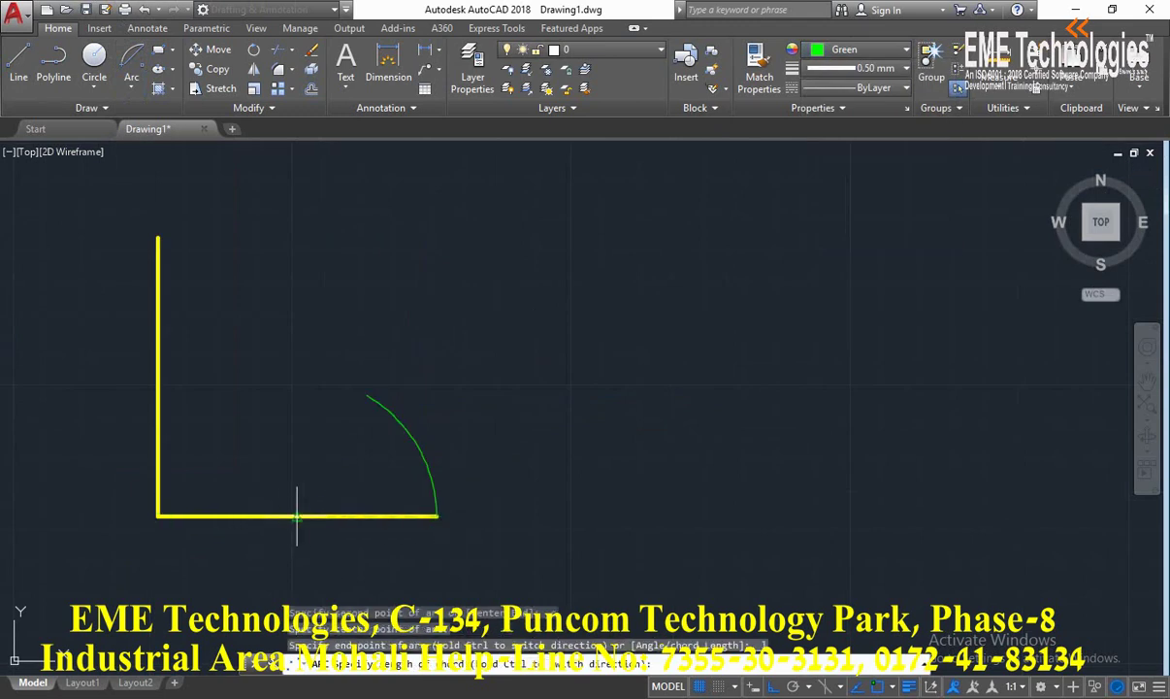
text(0)
key(Return)
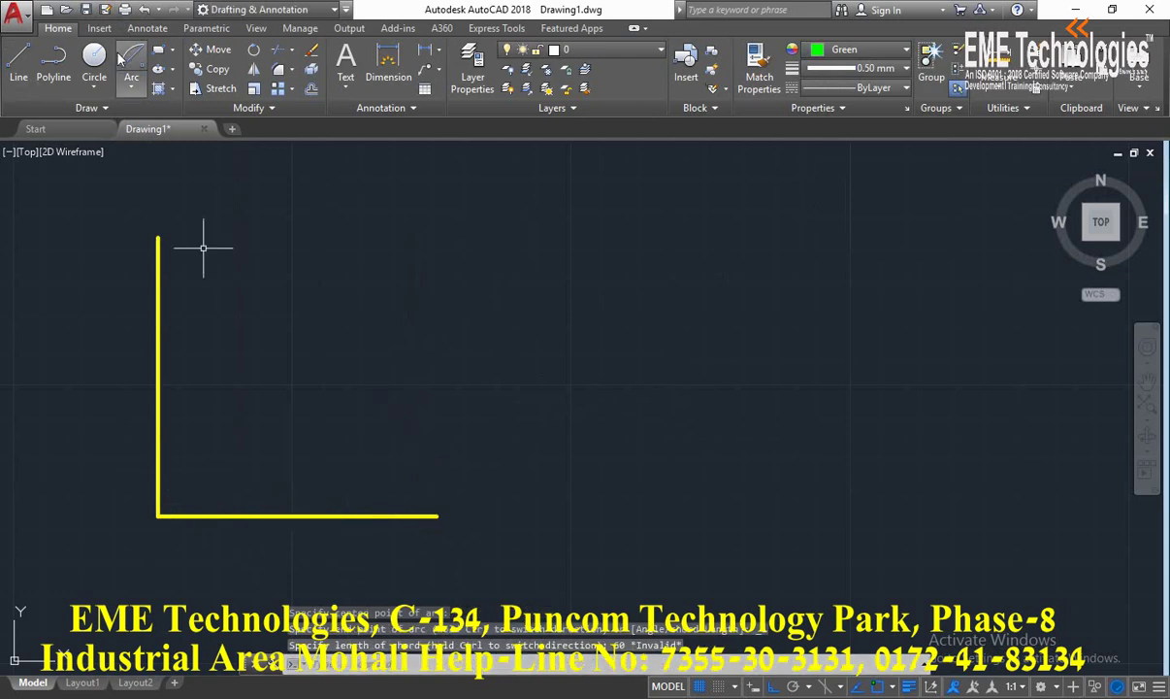
Step: Draw a Start, Center, Length arc from the horizontal line's right endpoint, centred on the corner of the two lines, with chord length 60
key(Return)
click(437, 515)
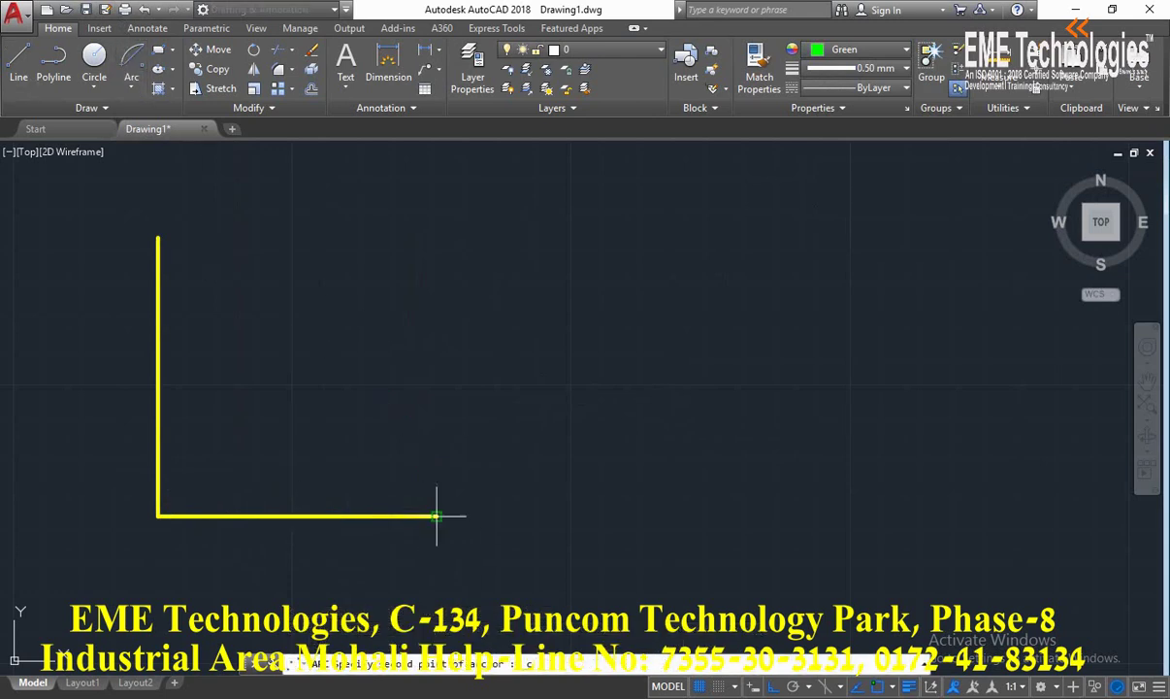
text(c)
key(Return)
click(158, 515)
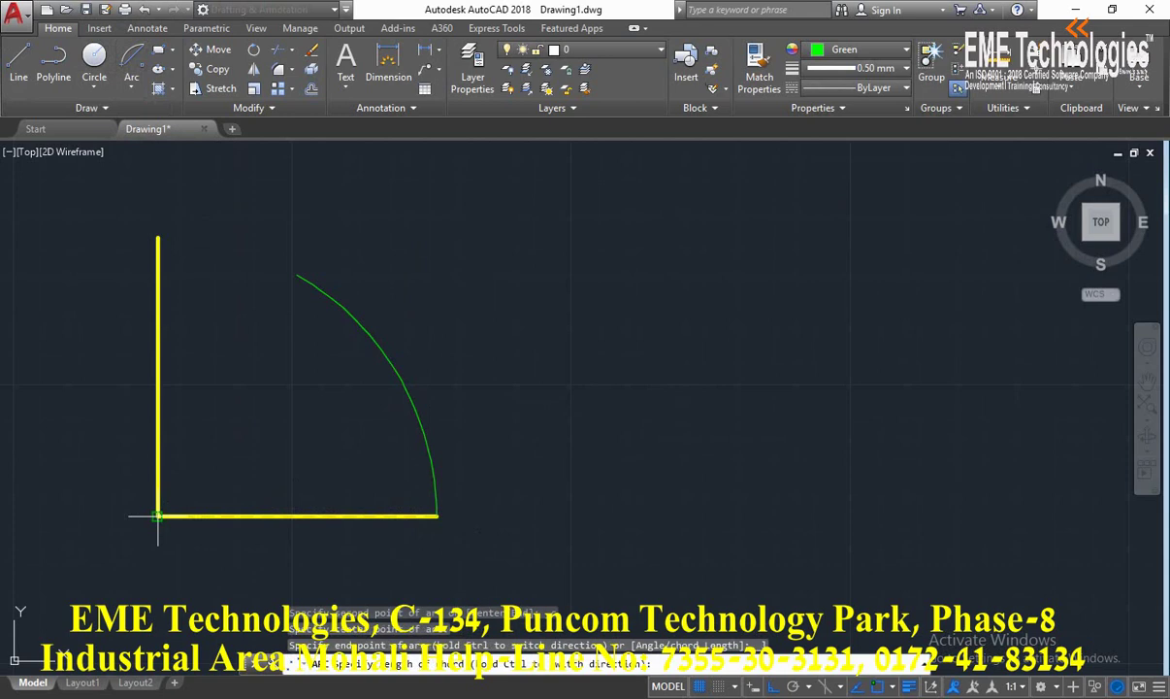
text(60)
key(Return)
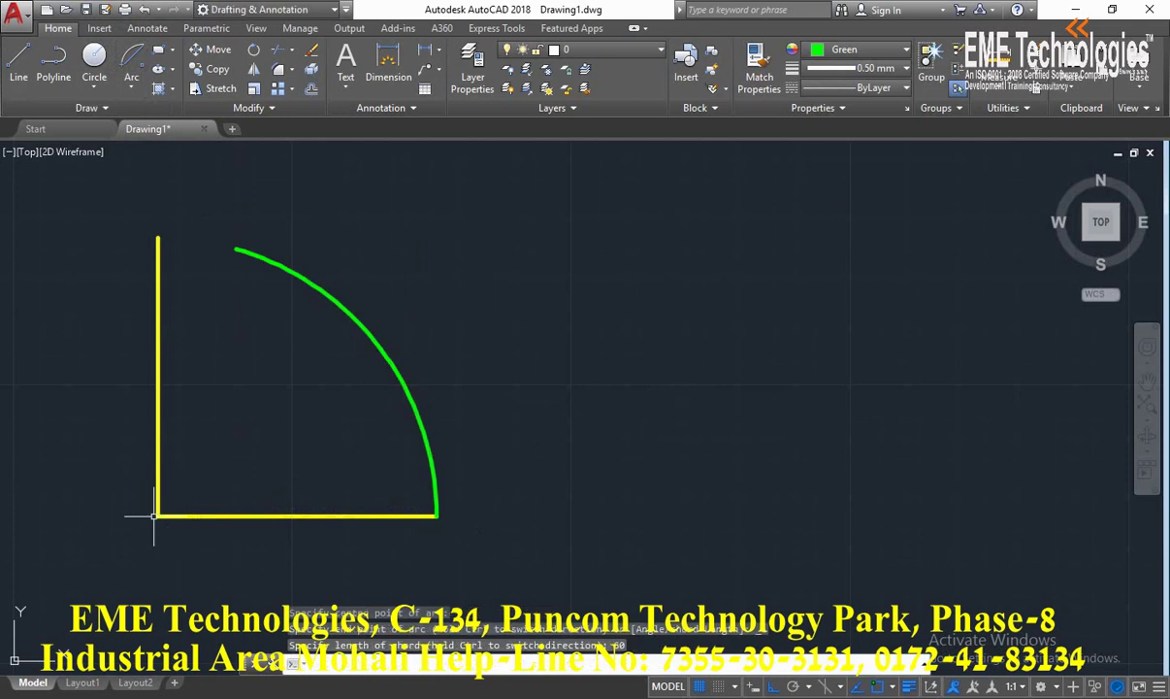
scroll(285, 355, down, 2)
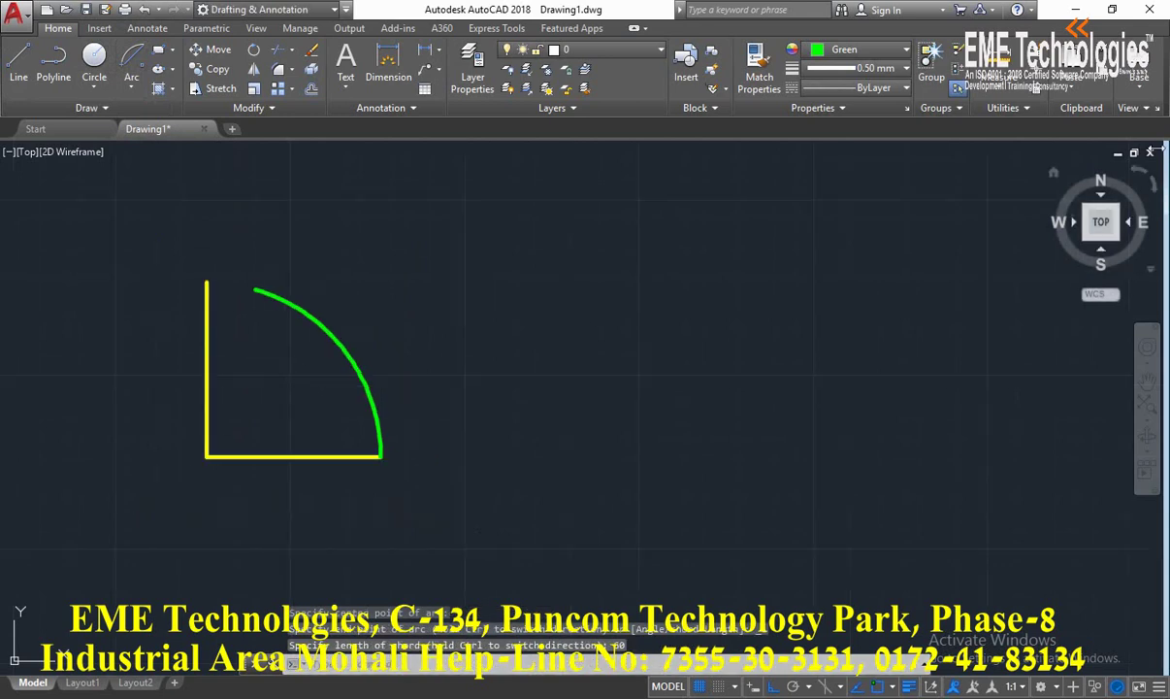
Step: Set the current object colour to Yellow and draw a vertical line 100 units downward in an empty area of the drawing
click(1146, 379)
drag(1008, 370, 465, 373)
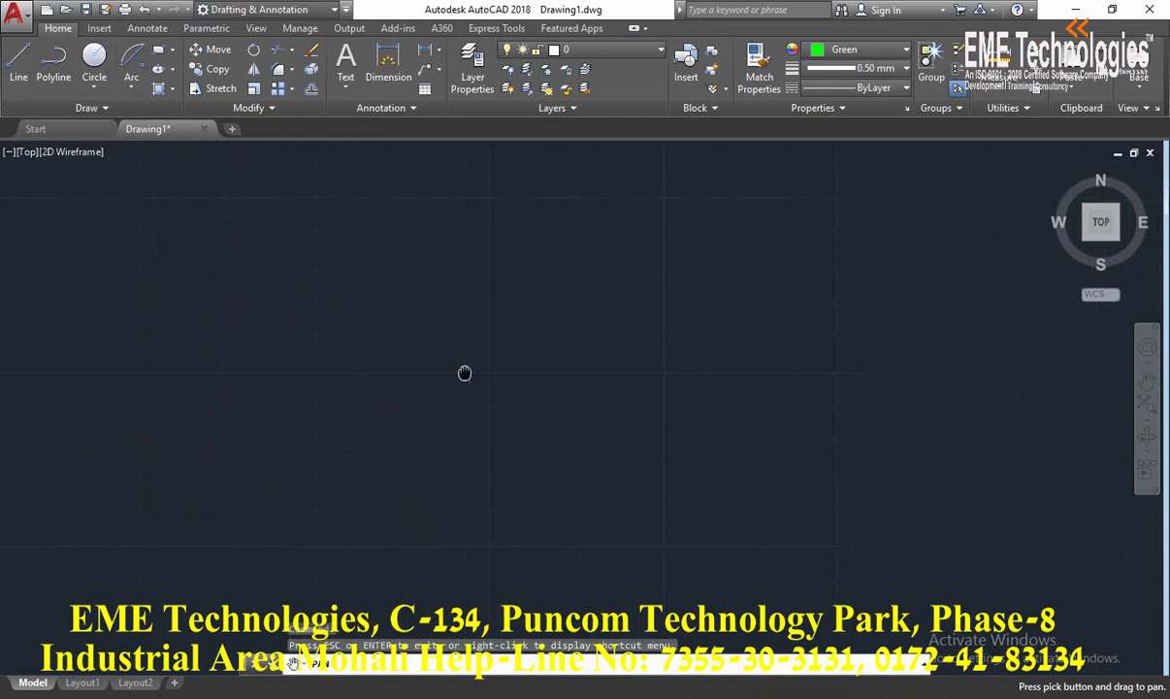
right_click(75, 161)
click(104, 161)
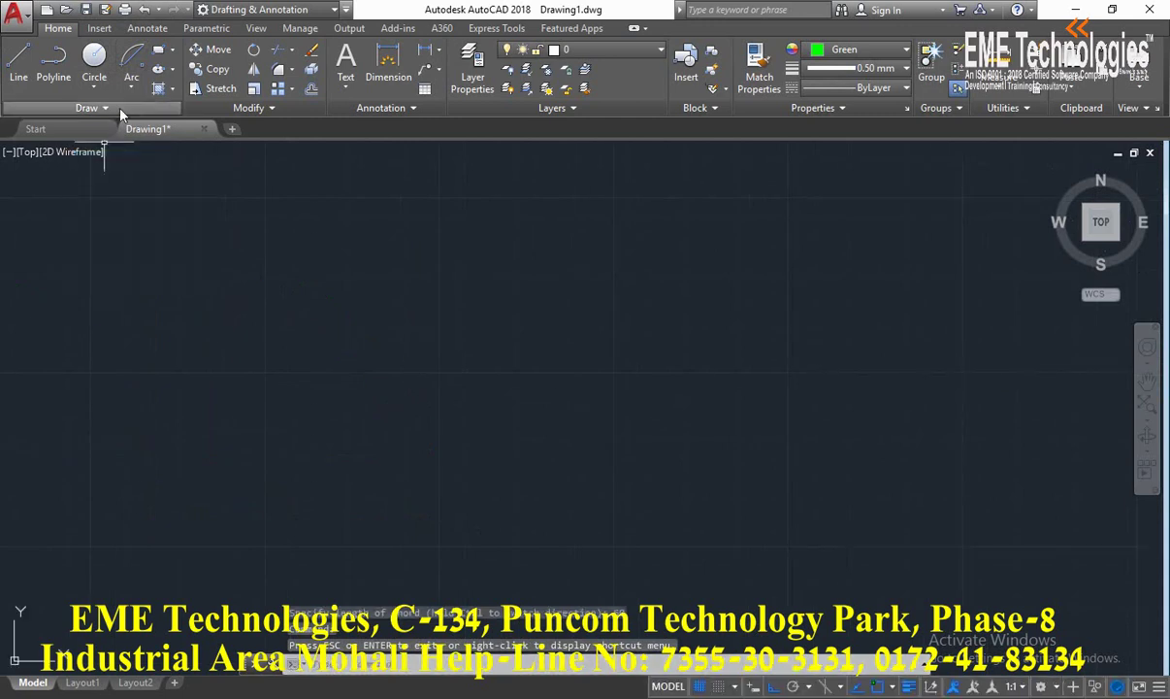
click(131, 85)
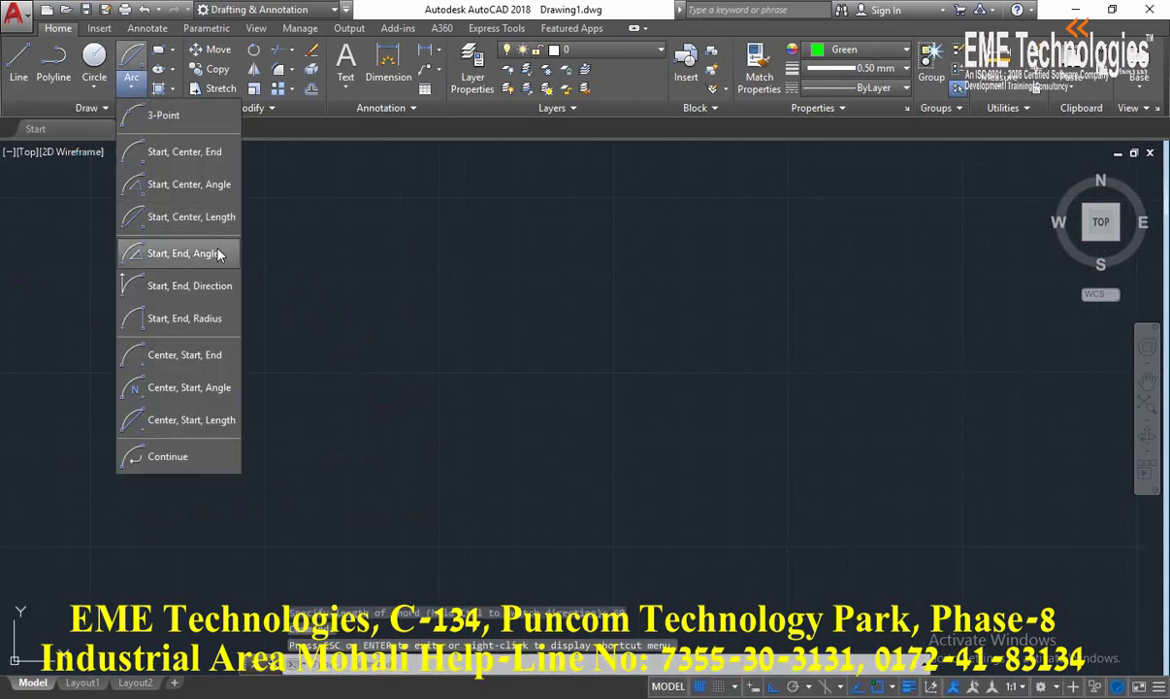
click(269, 229)
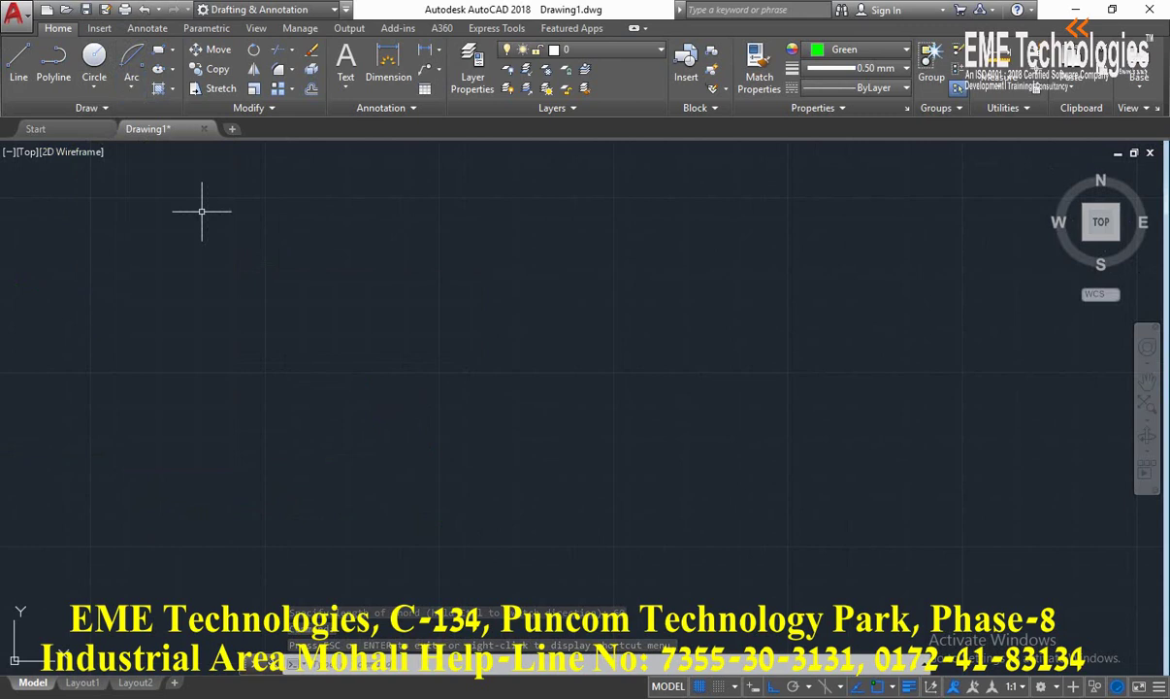
click(27, 71)
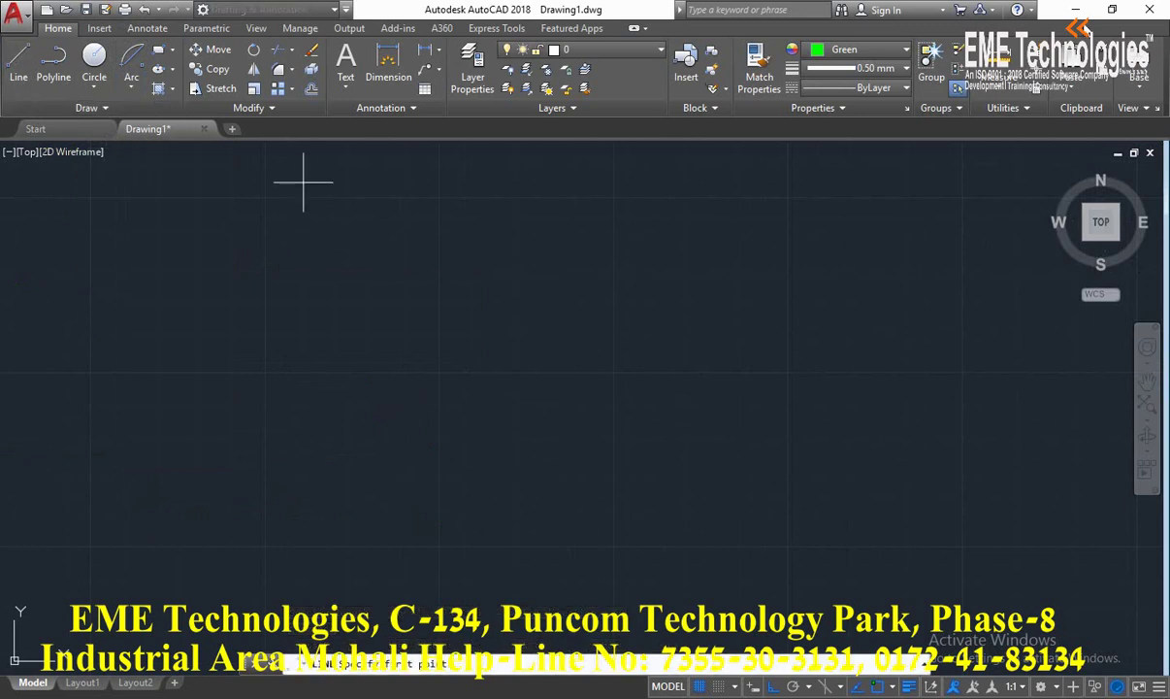
click(905, 49)
click(782, 206)
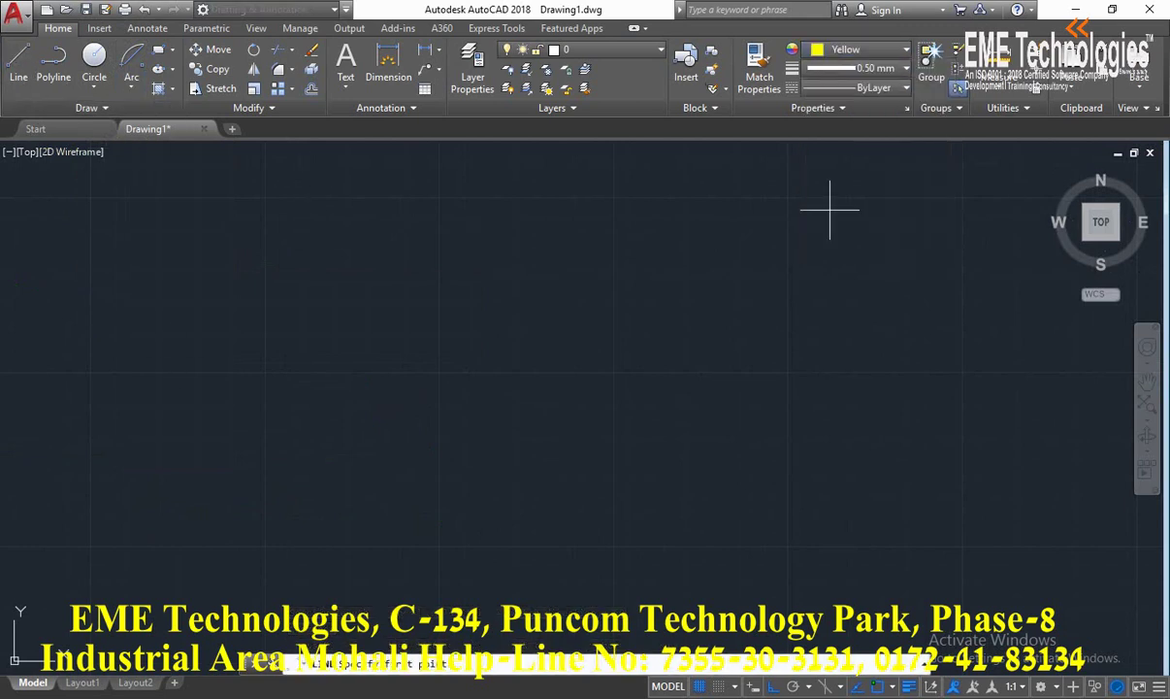
click(226, 209)
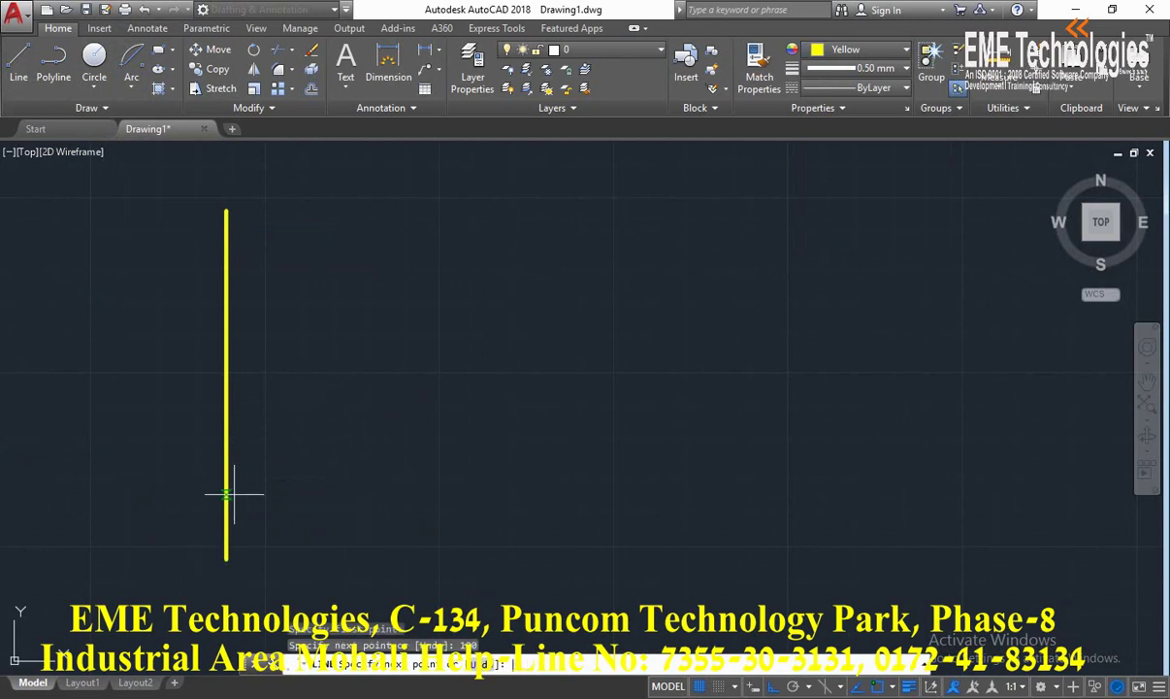
key(Return)
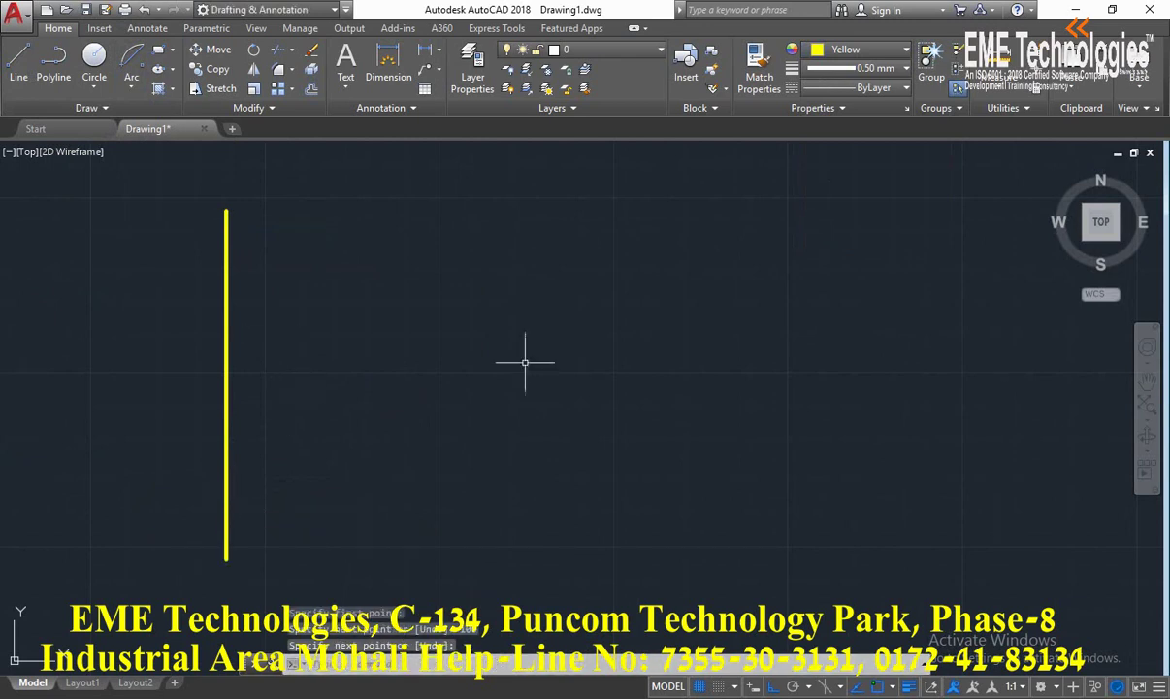
Step: Draw a horizontal line 50 units to the right from the vertical line's midpoint
key(Return)
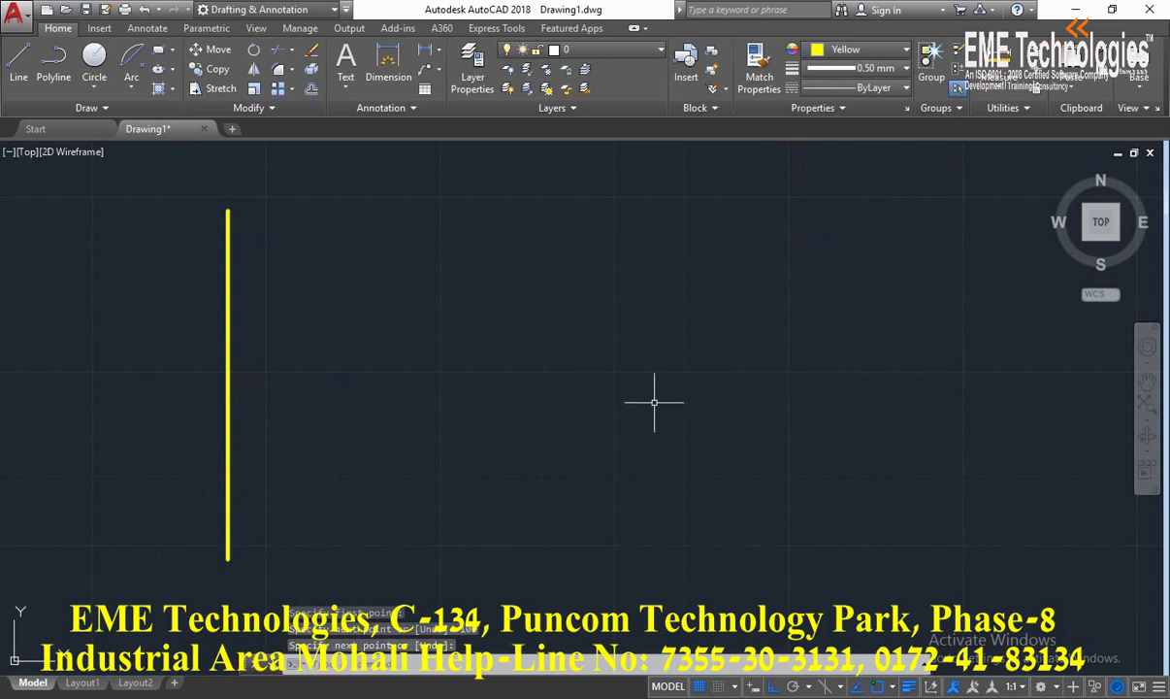
key(Return)
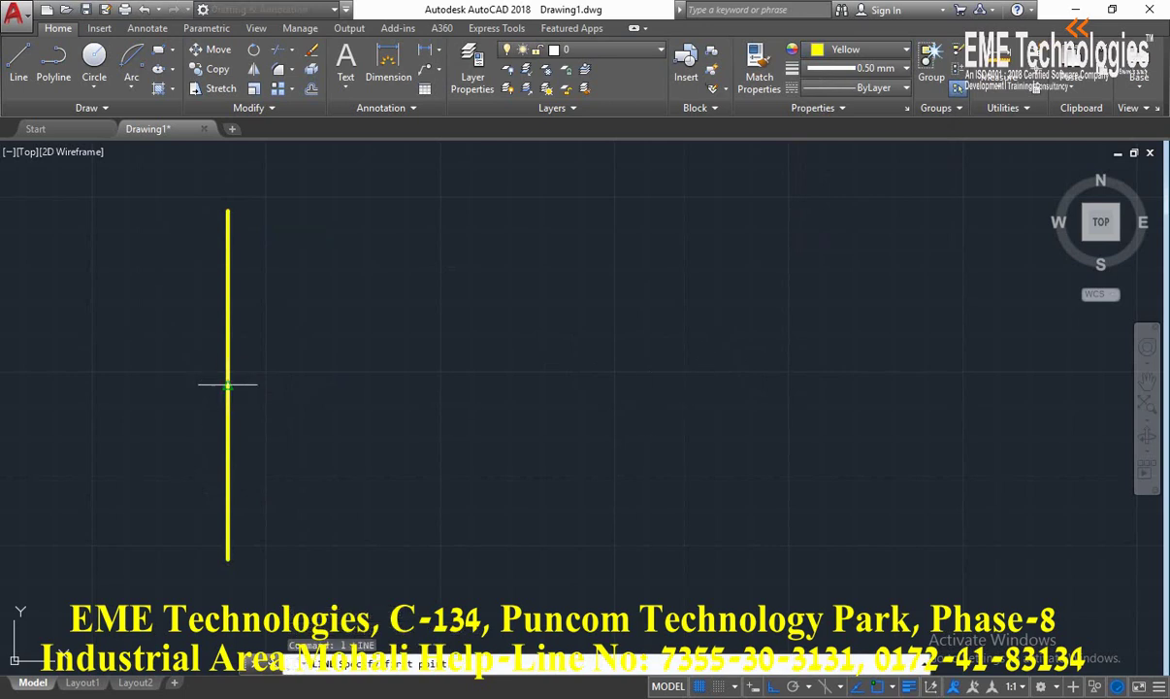
click(227, 385)
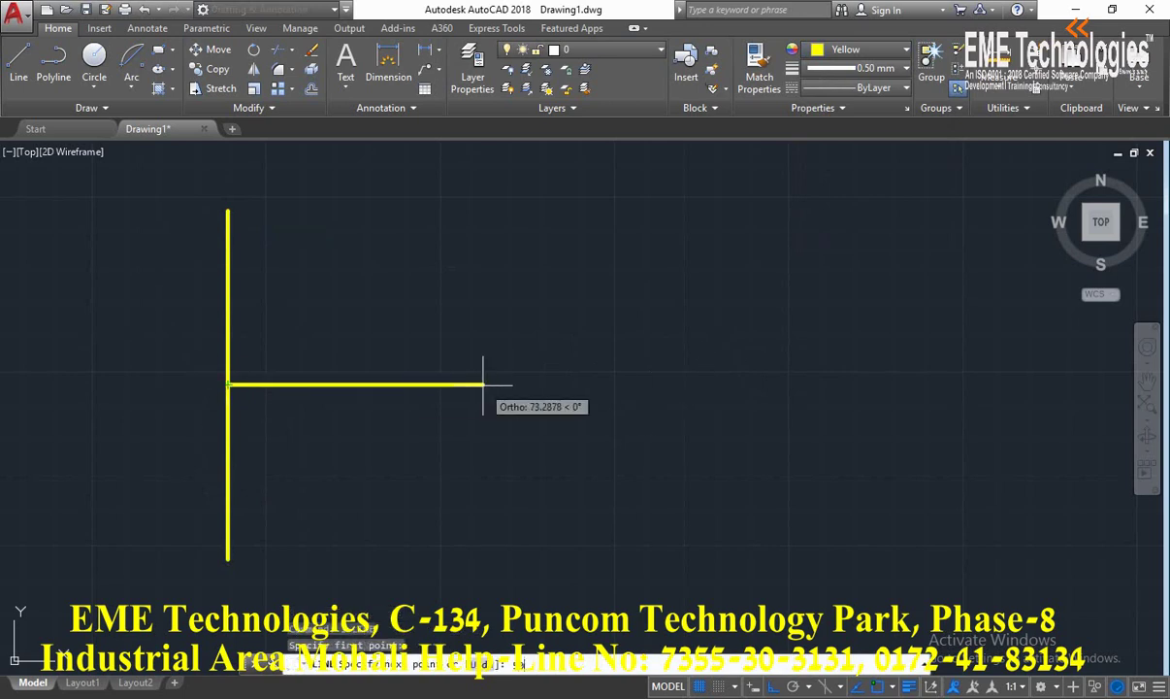
text(50)
key(Return)
key(Return)
Step: Draw a horizontal line 50 units to the left from the vertical line's midpoint to complete the cross
click(1147, 380)
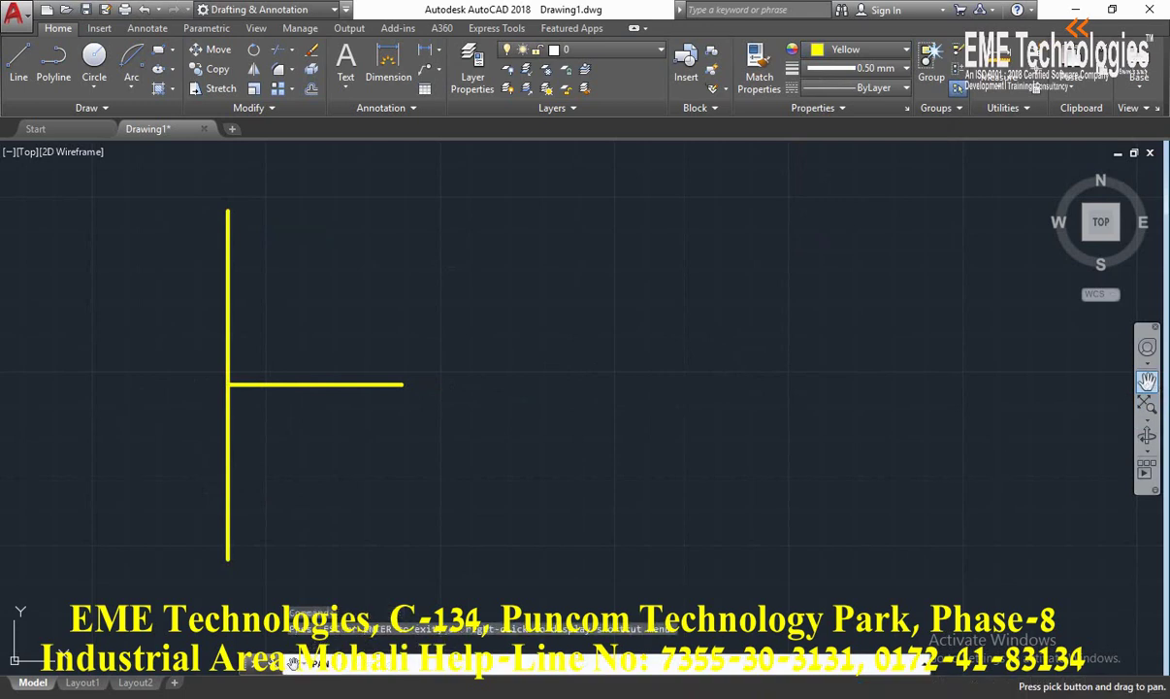
drag(1, 397, 369, 435)
key(Escape)
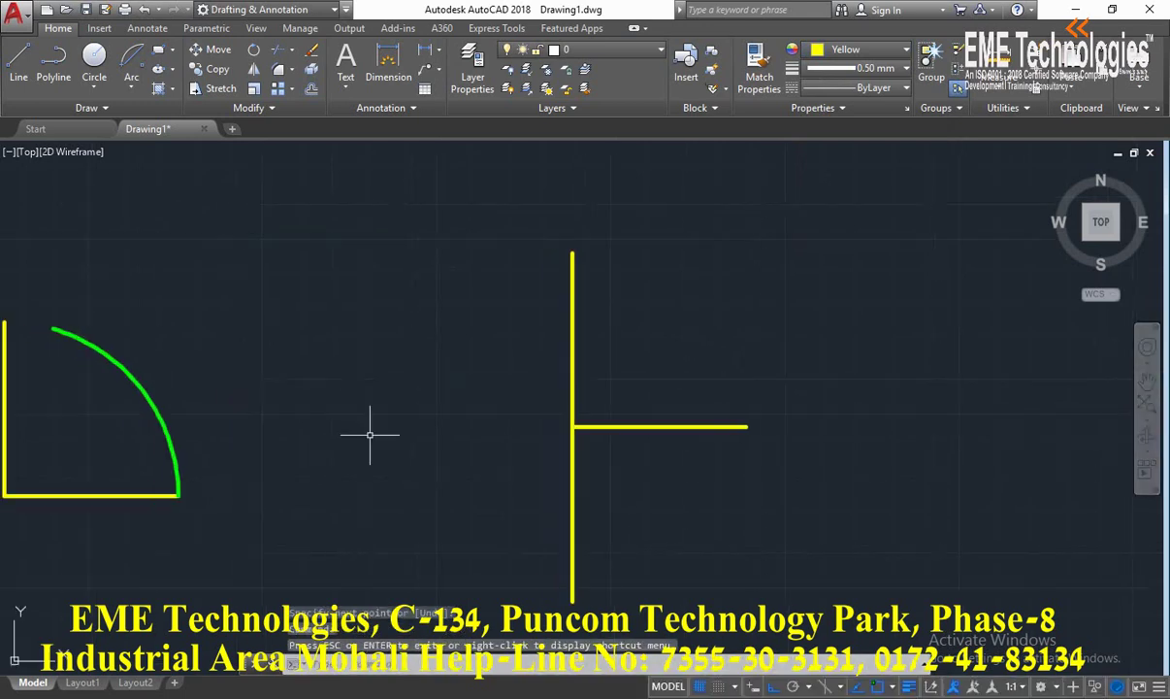
key(Return)
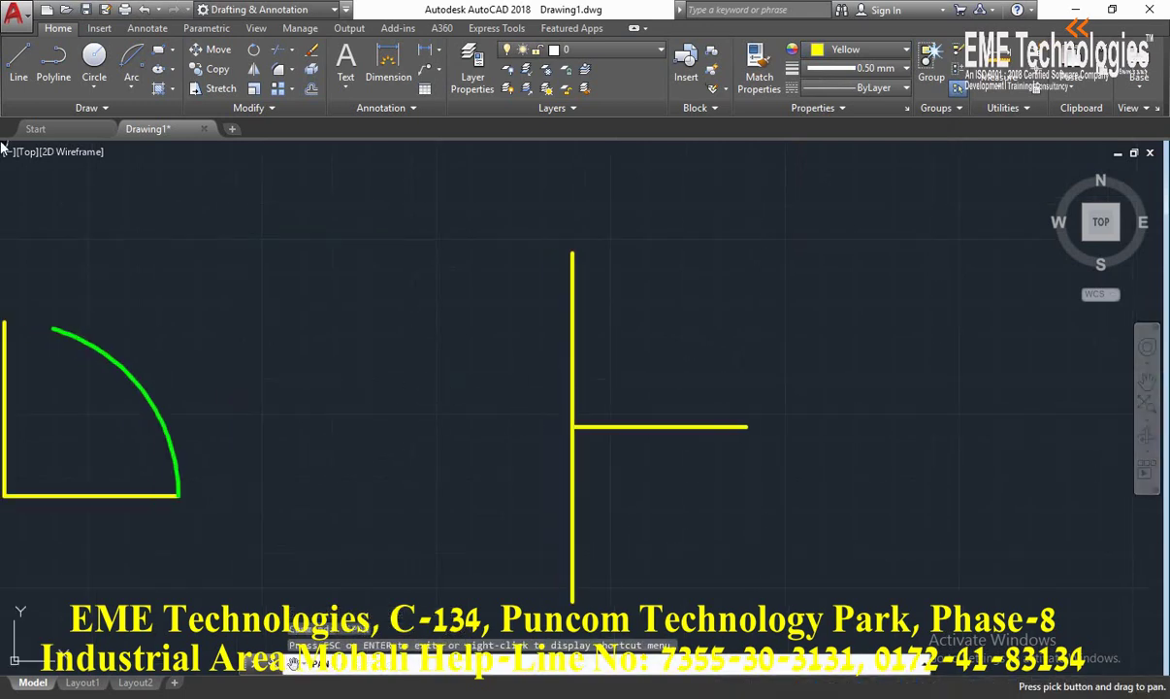
click(19, 64)
click(572, 426)
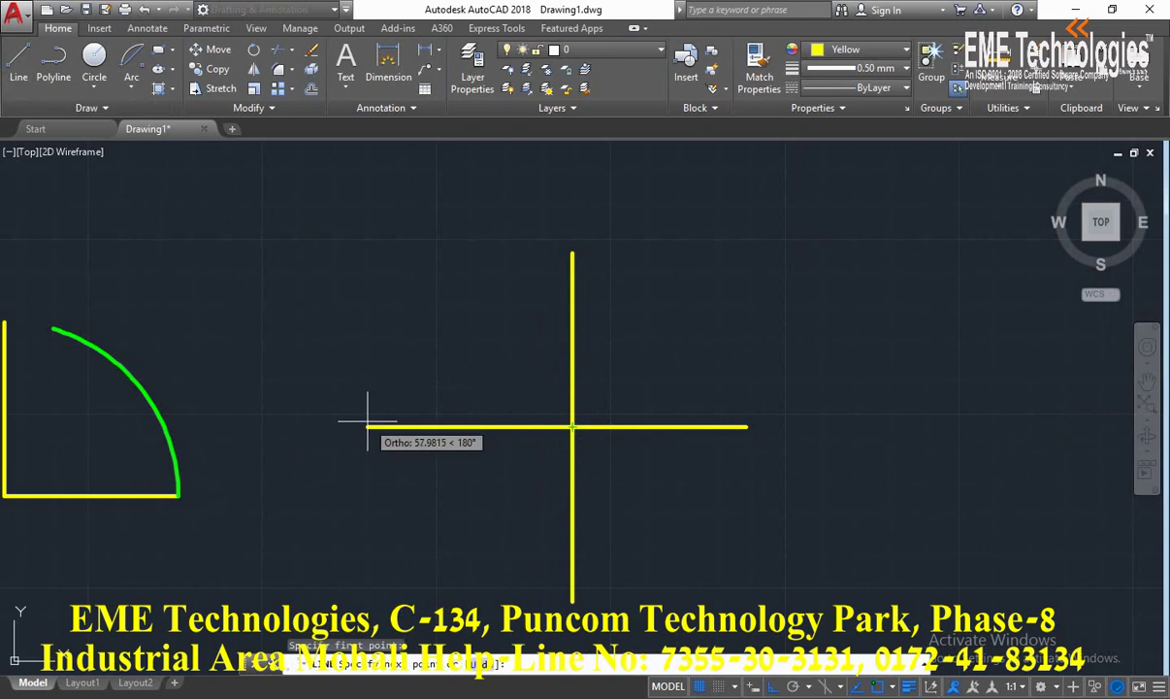
click(397, 426)
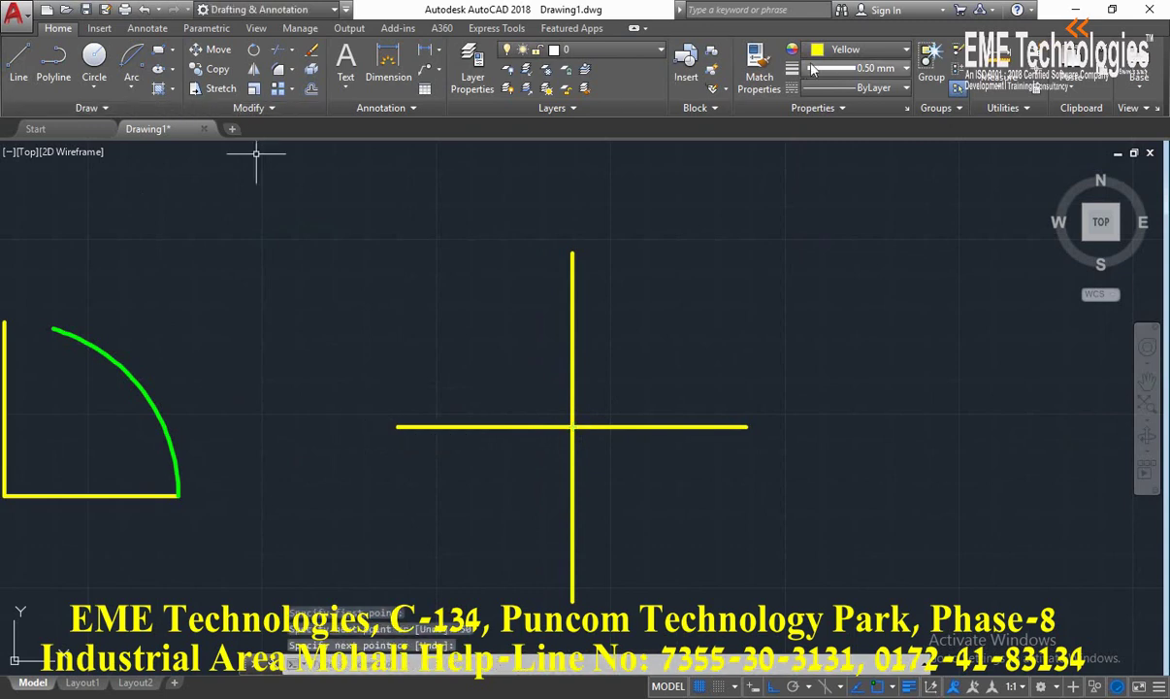
click(854, 49)
click(846, 215)
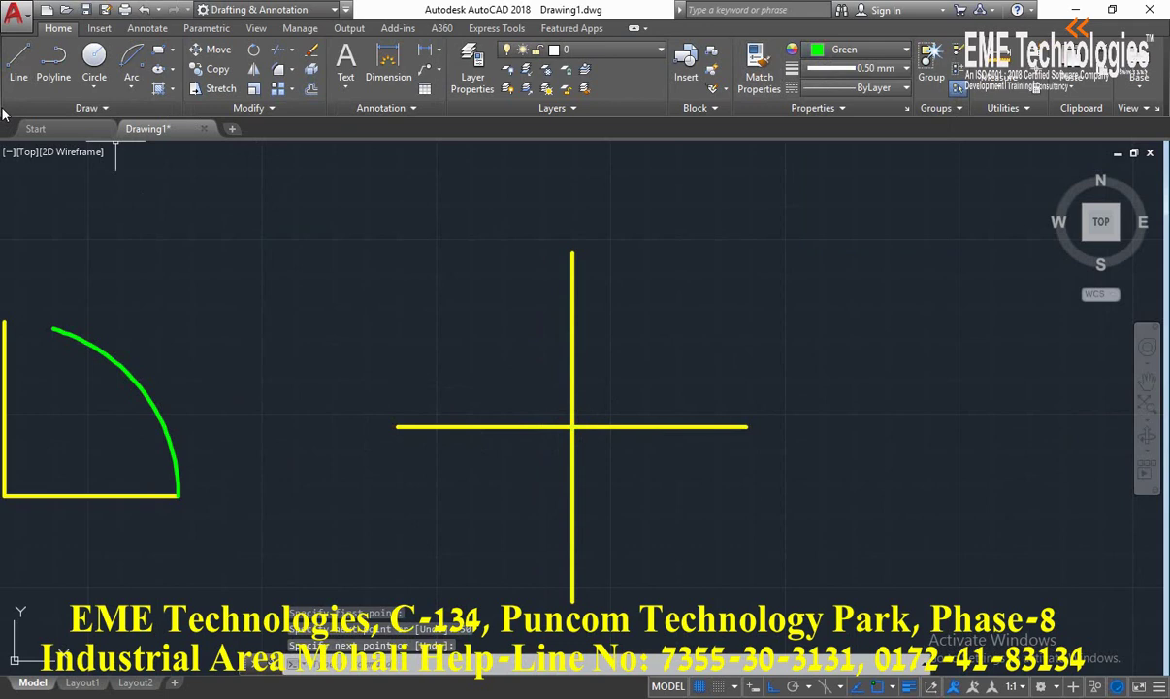
click(131, 86)
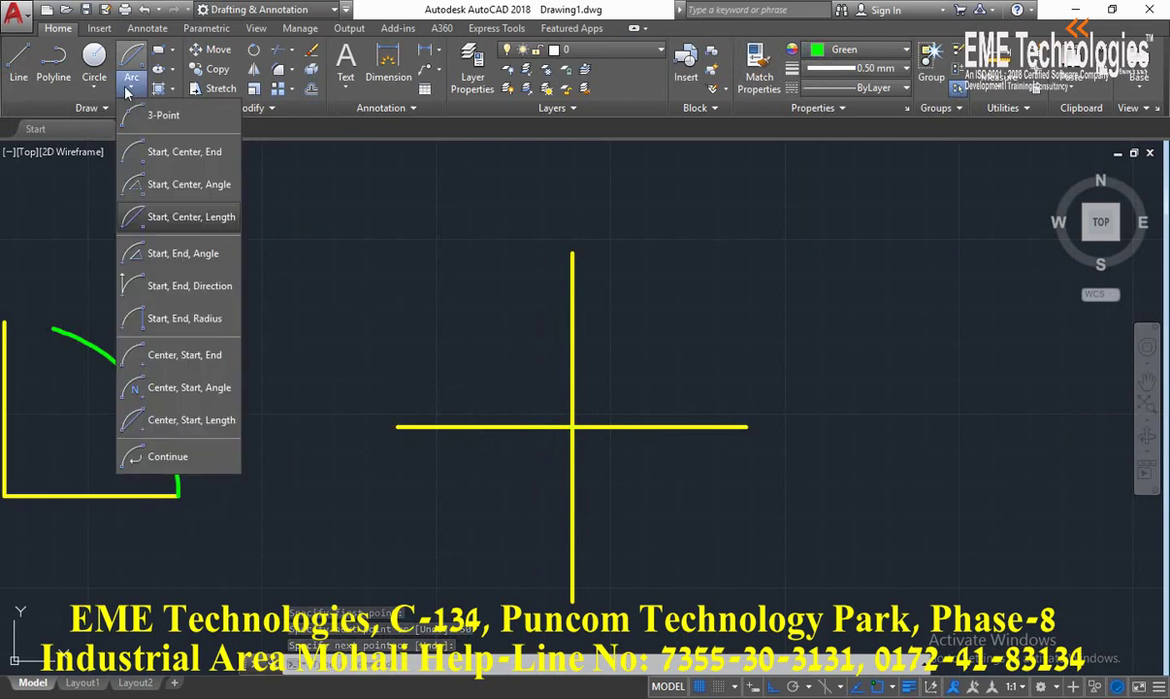
click(161, 252)
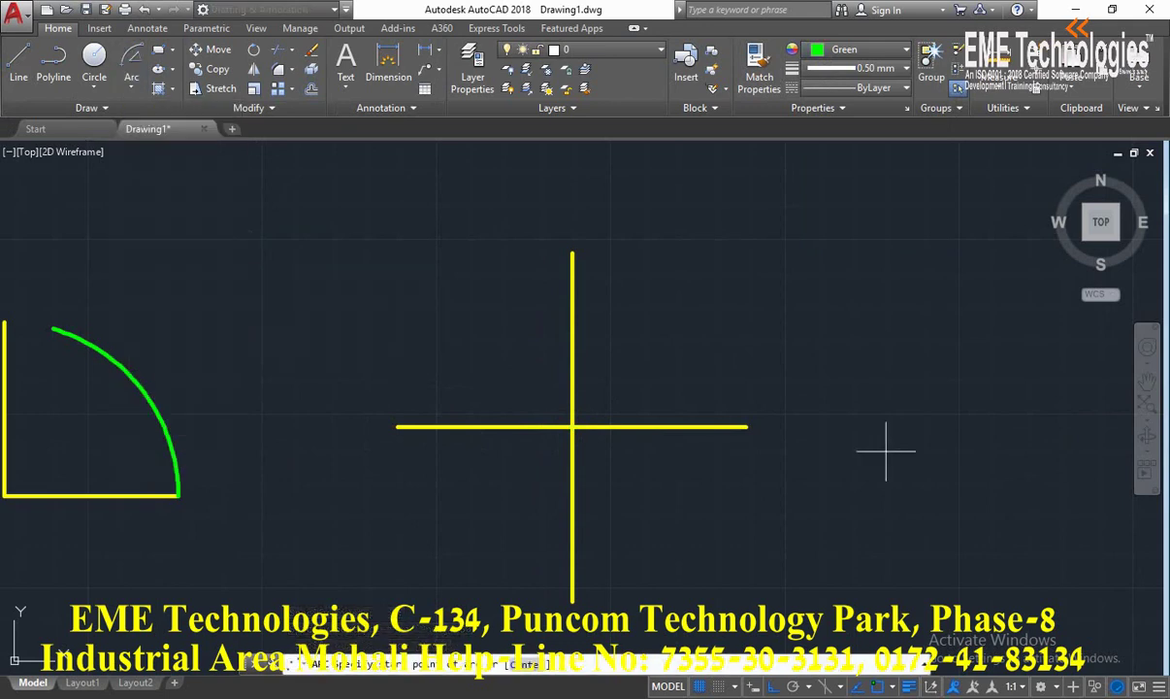
Step: Start a Start, End, Angle arc and set the current object colour to red 237,31,36
click(131, 86)
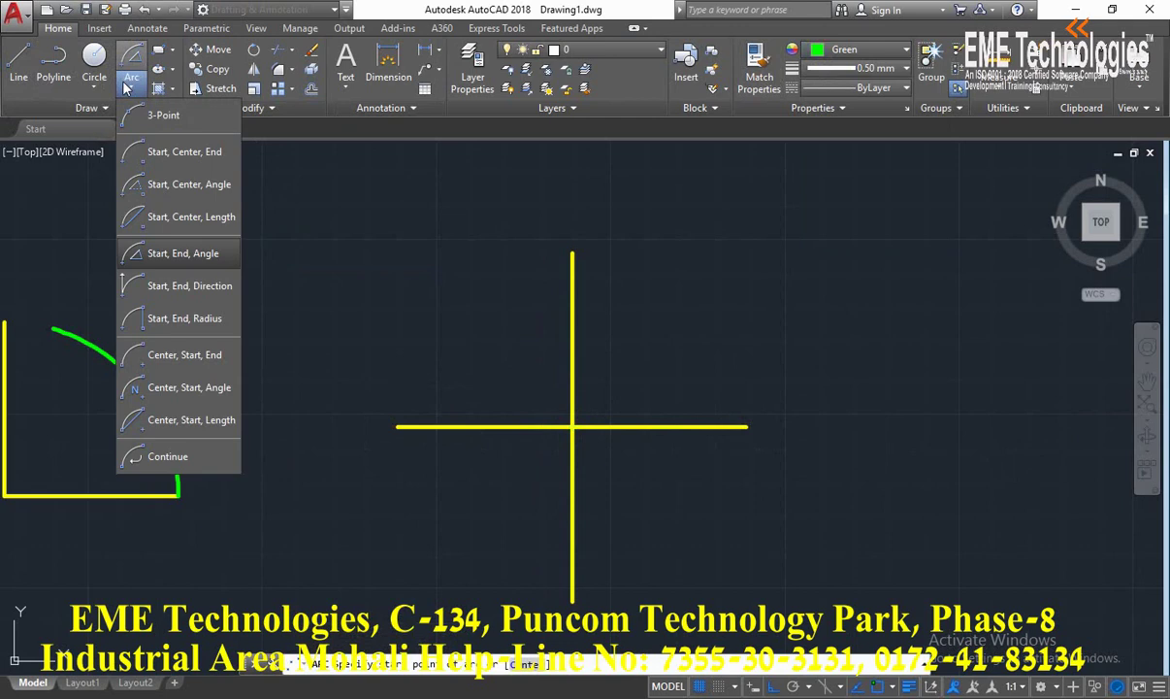
click(197, 260)
click(901, 49)
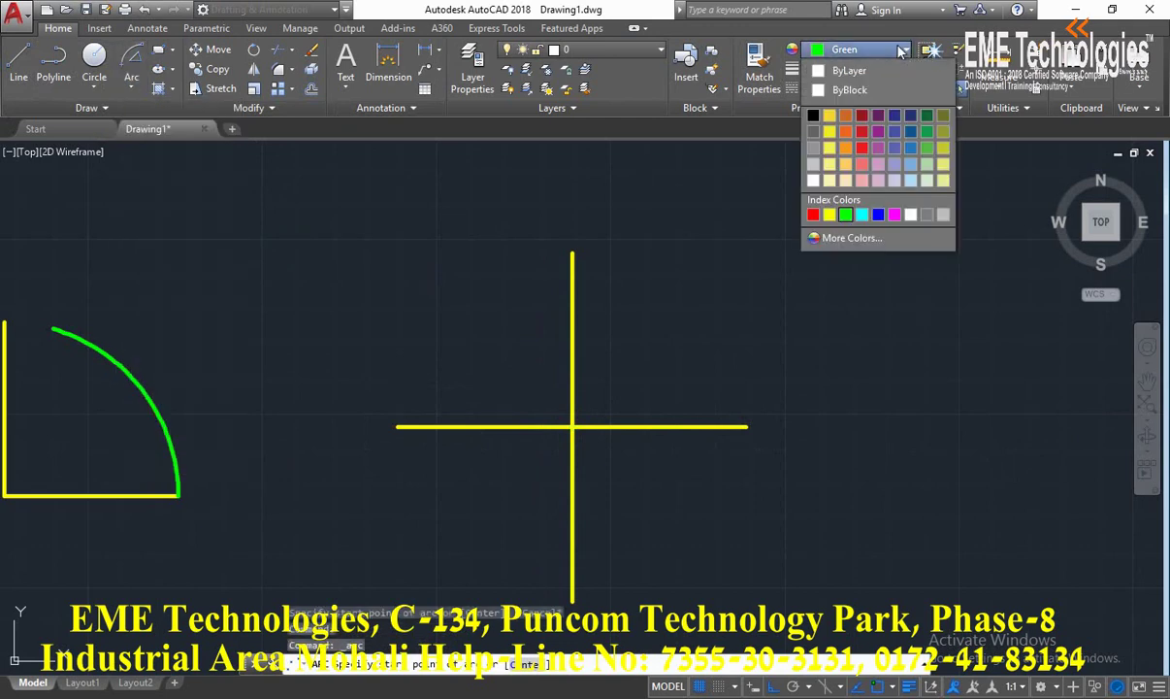
click(894, 215)
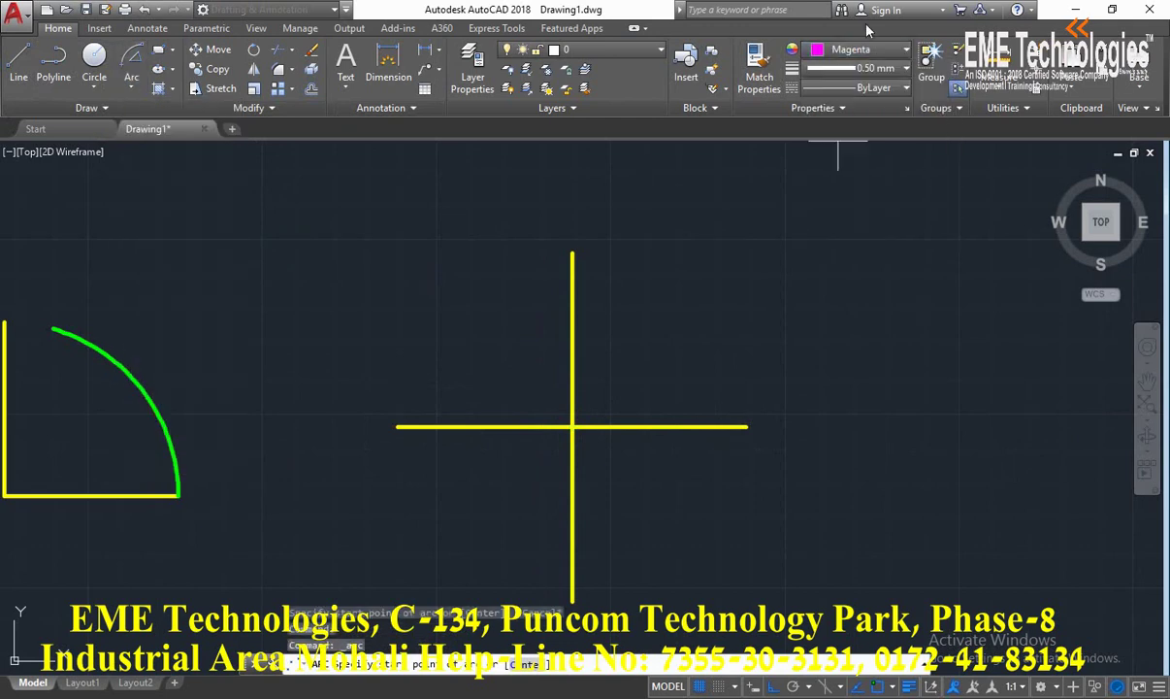
click(851, 51)
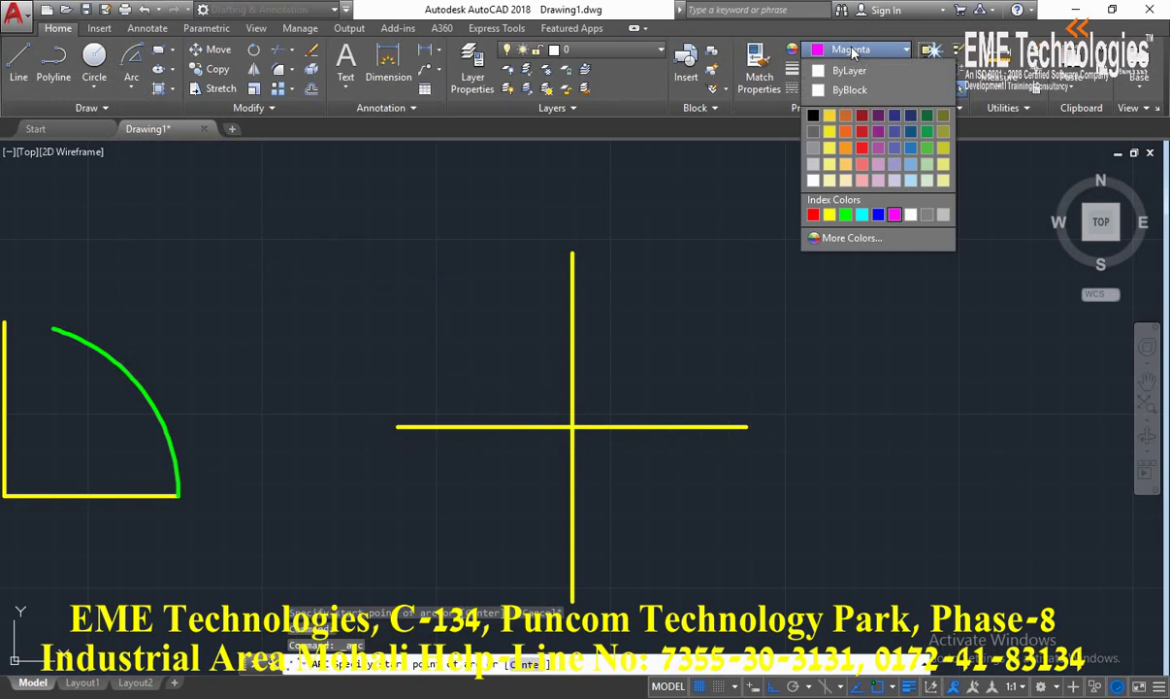
click(864, 148)
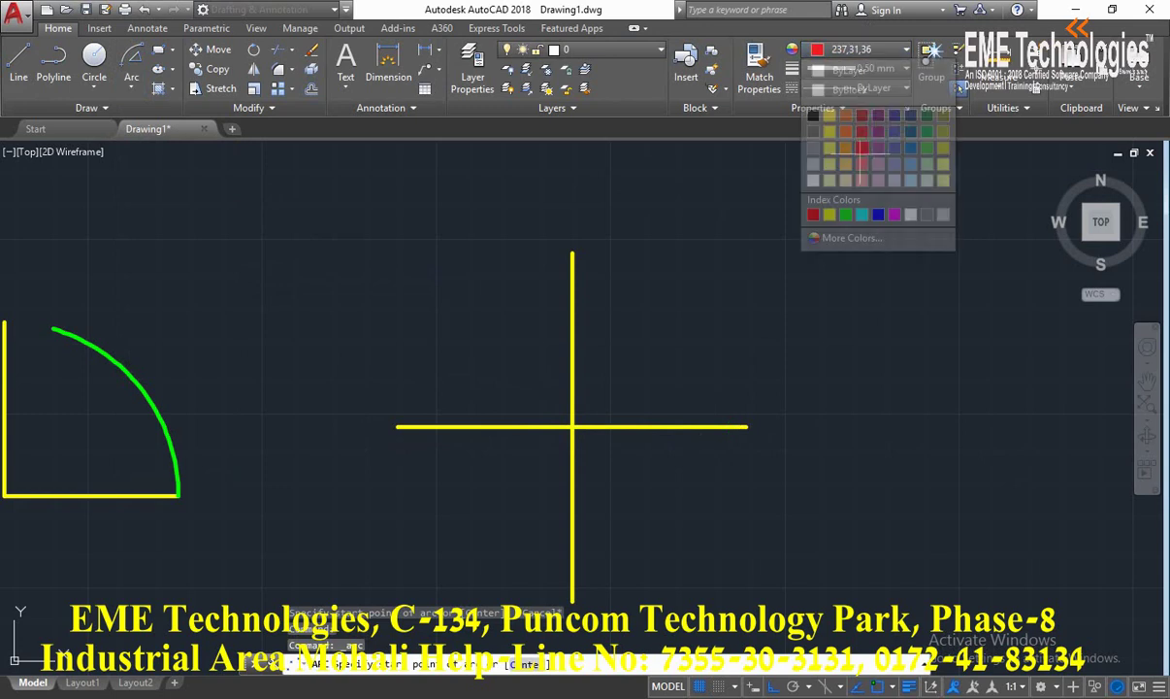
Step: Draw the arc from the cross's right endpoint to its centre with an included angle of 60 degrees
click(746, 426)
click(572, 426)
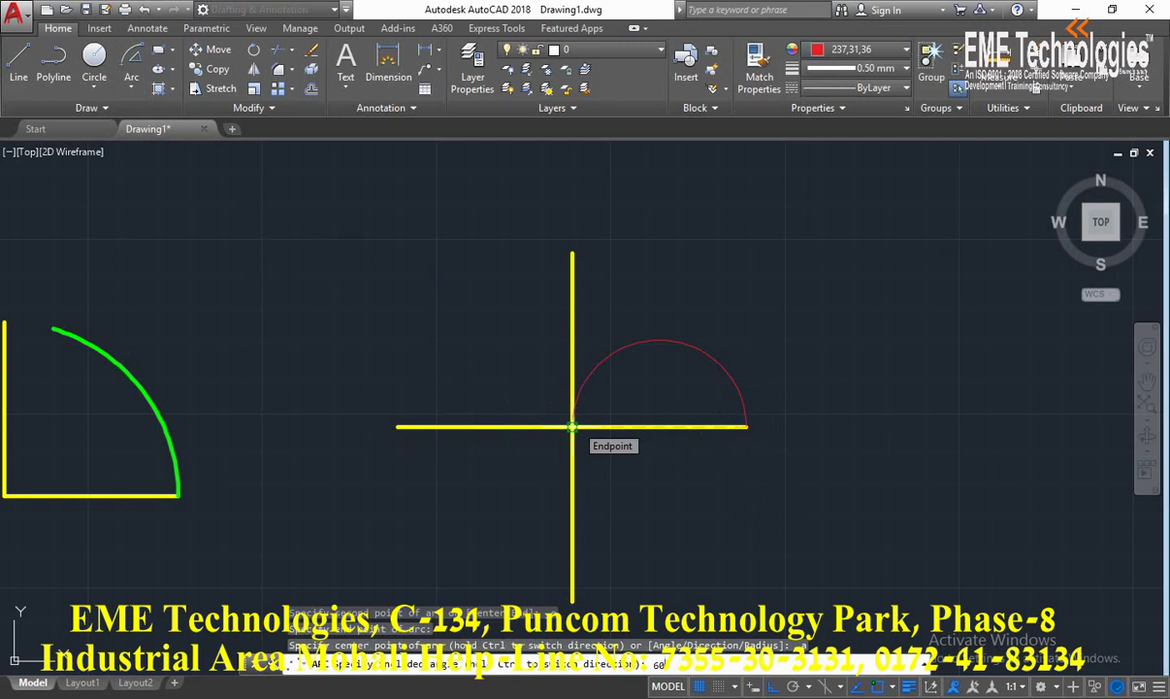
text(60)
key(Return)
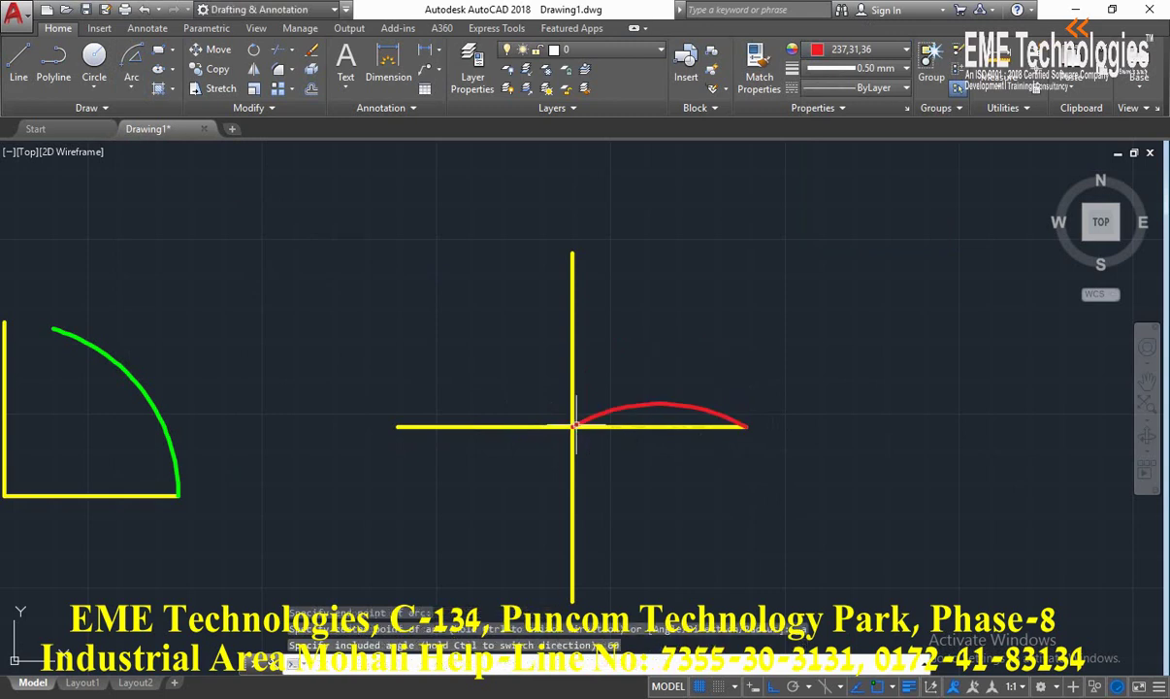
click(131, 60)
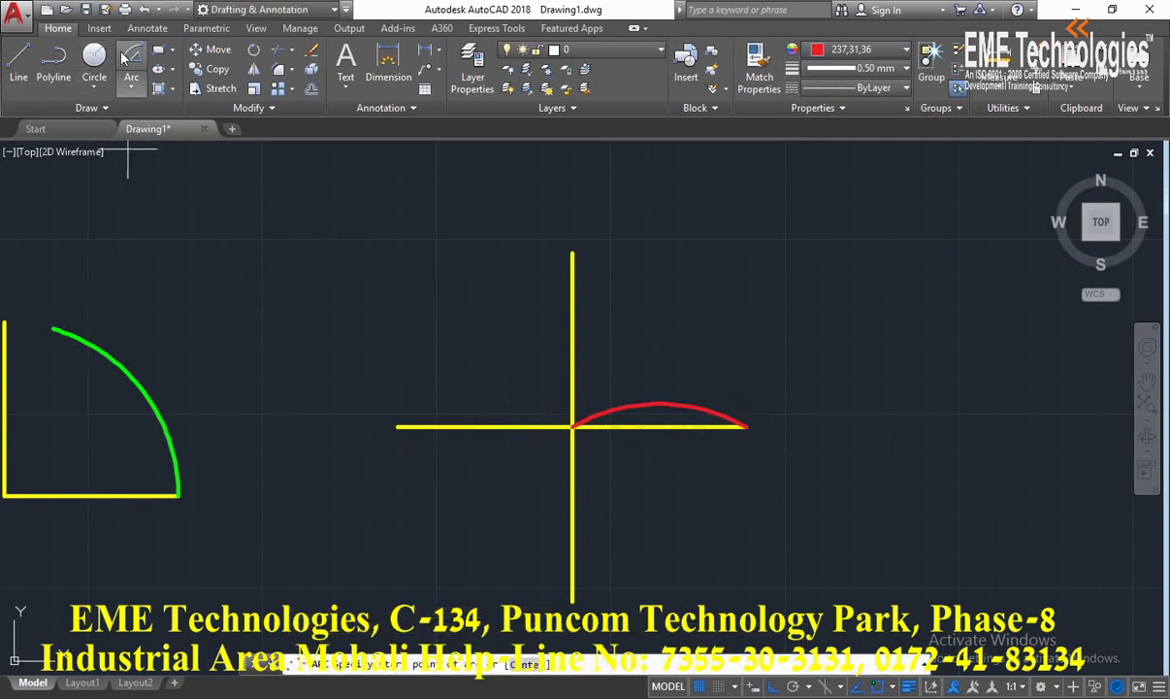
click(747, 425)
click(573, 425)
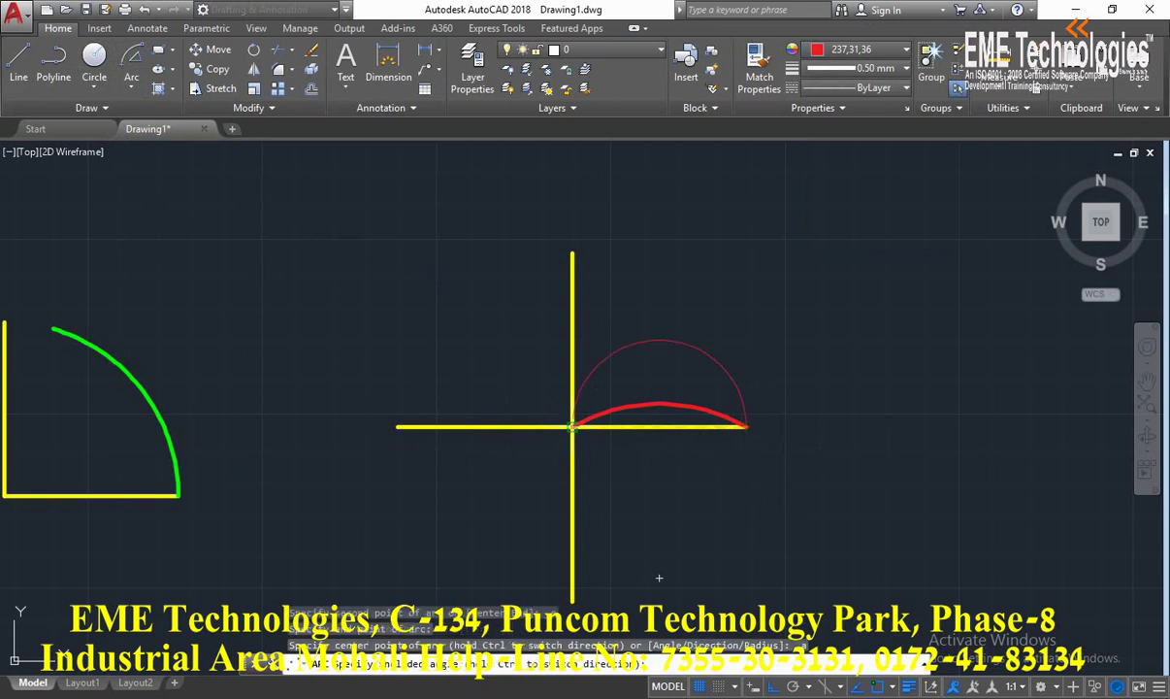
key(Escape)
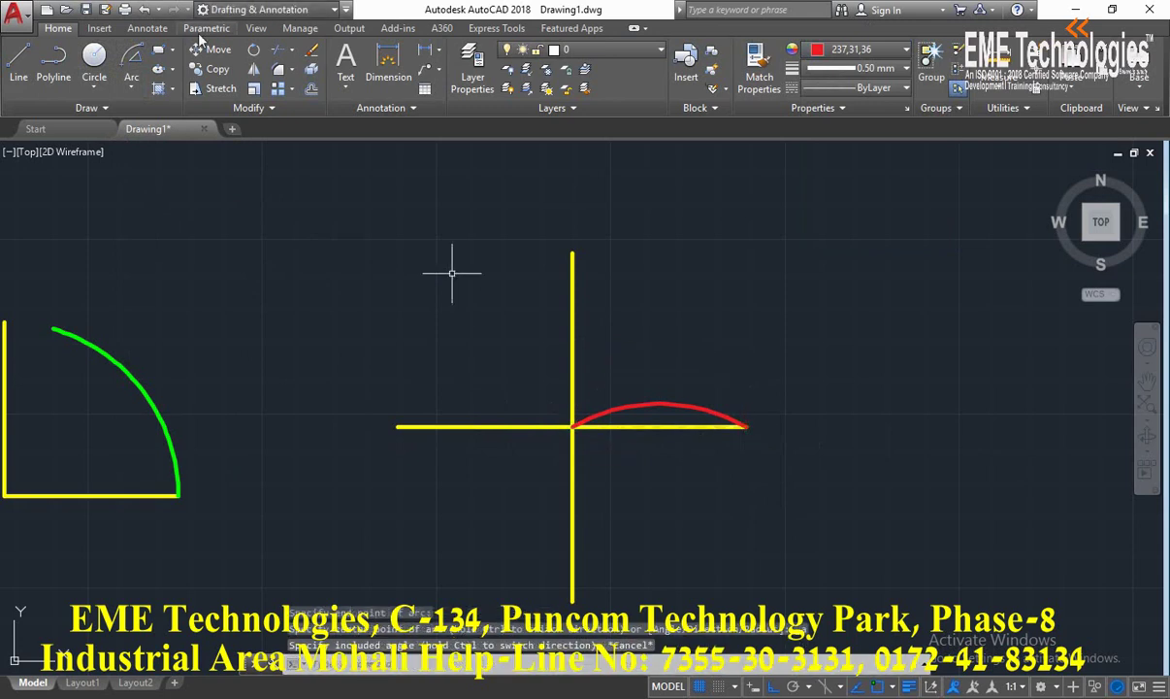
Step: Draw a Start, End, Angle arc from the cross's centre to its left endpoint with an included angle of 60 degrees
click(136, 58)
click(571, 436)
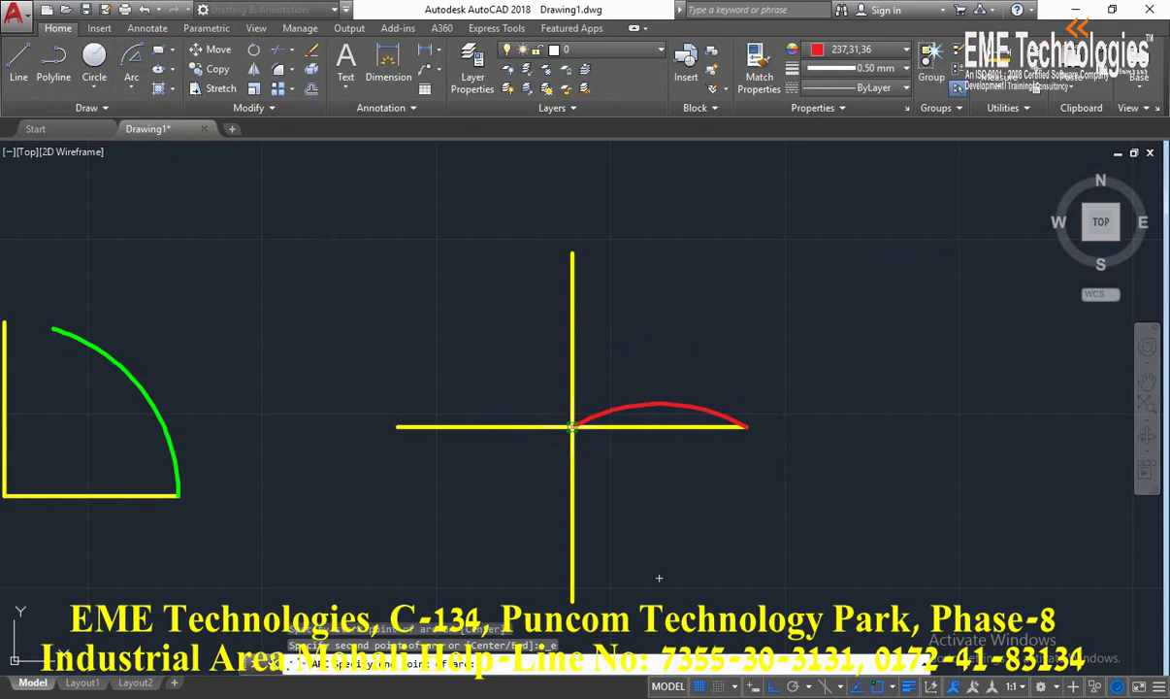
click(399, 427)
text(a)
key(Return)
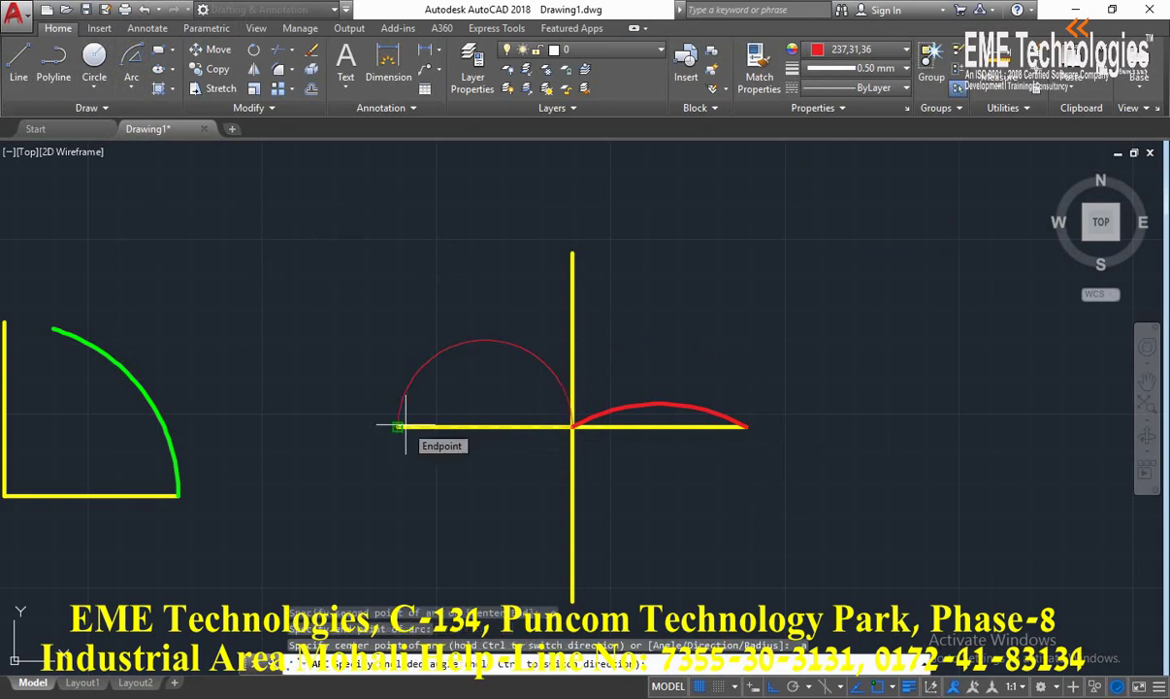
text(60)
key(Return)
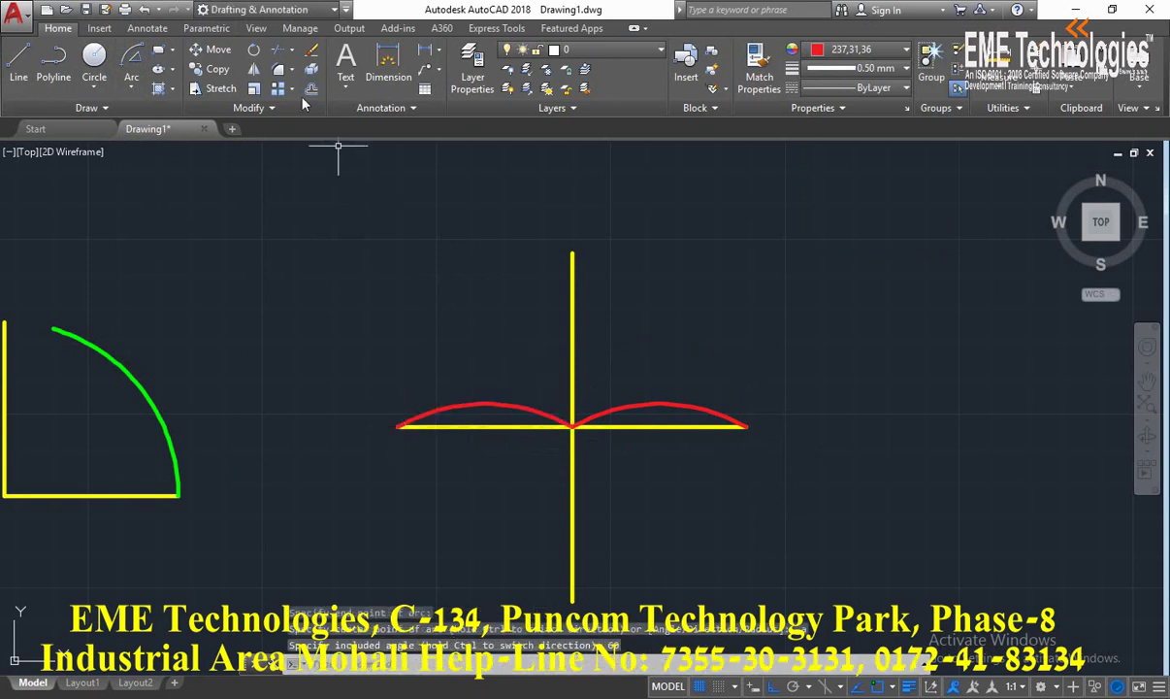
Step: Draw a Start, End, Angle arc from the cross's left endpoint to its centre with an included angle of 60 degrees
click(131, 60)
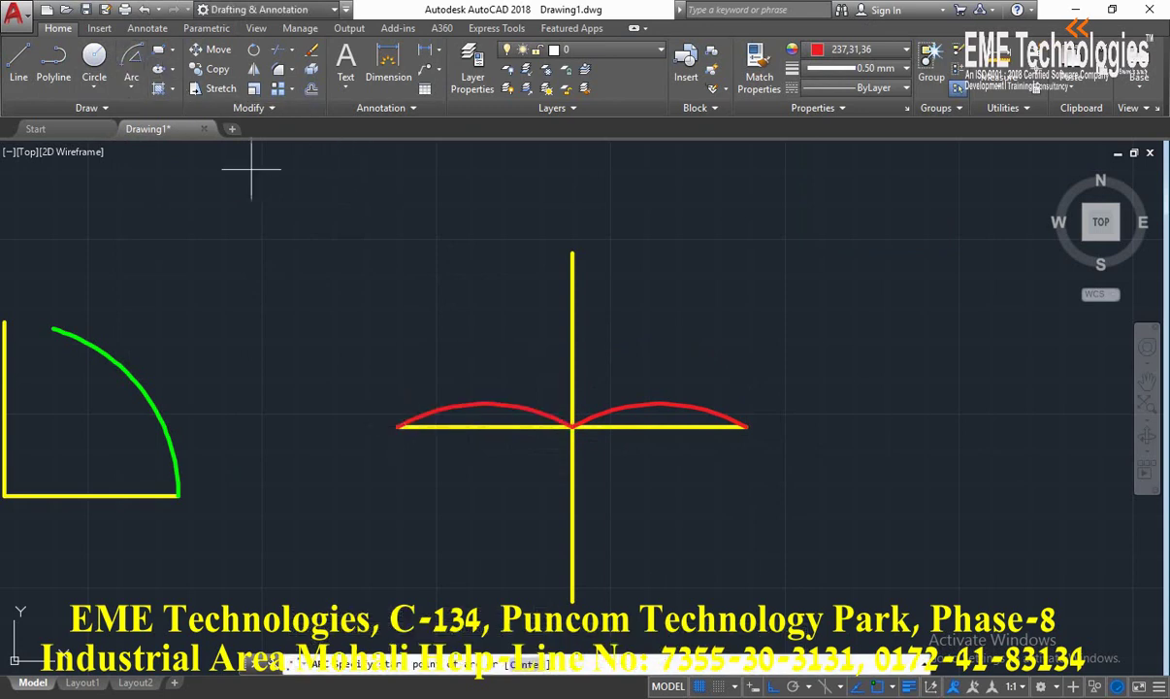
click(398, 427)
text(e)
key(Return)
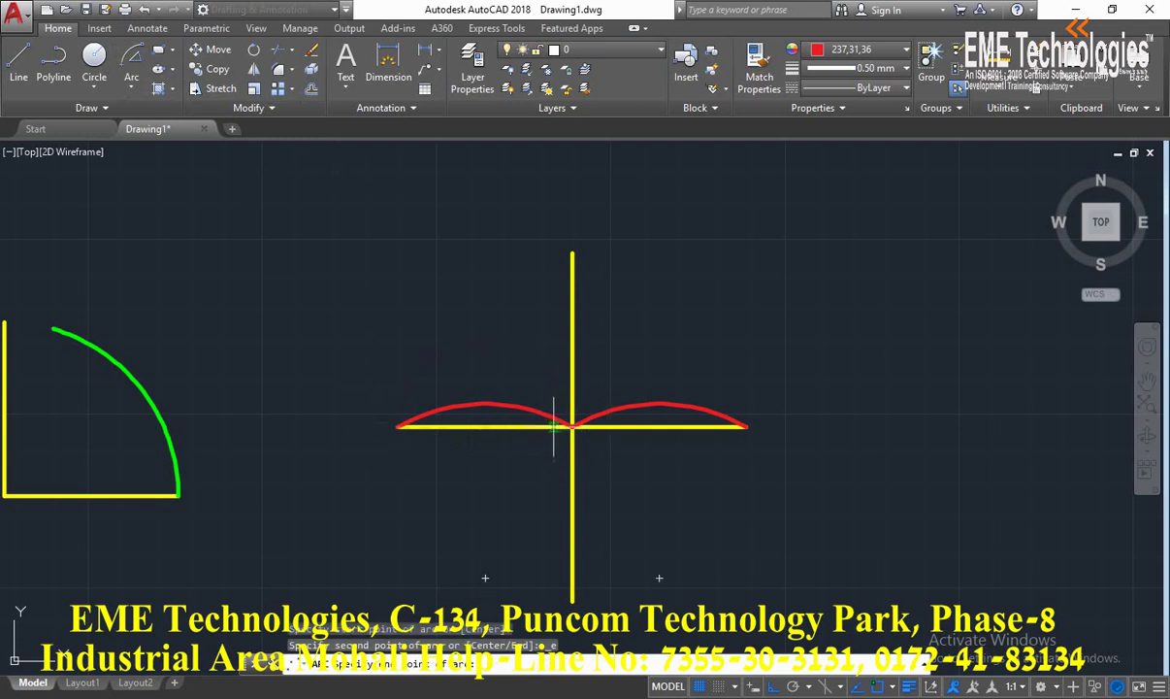
click(572, 427)
text(a)
key(Return)
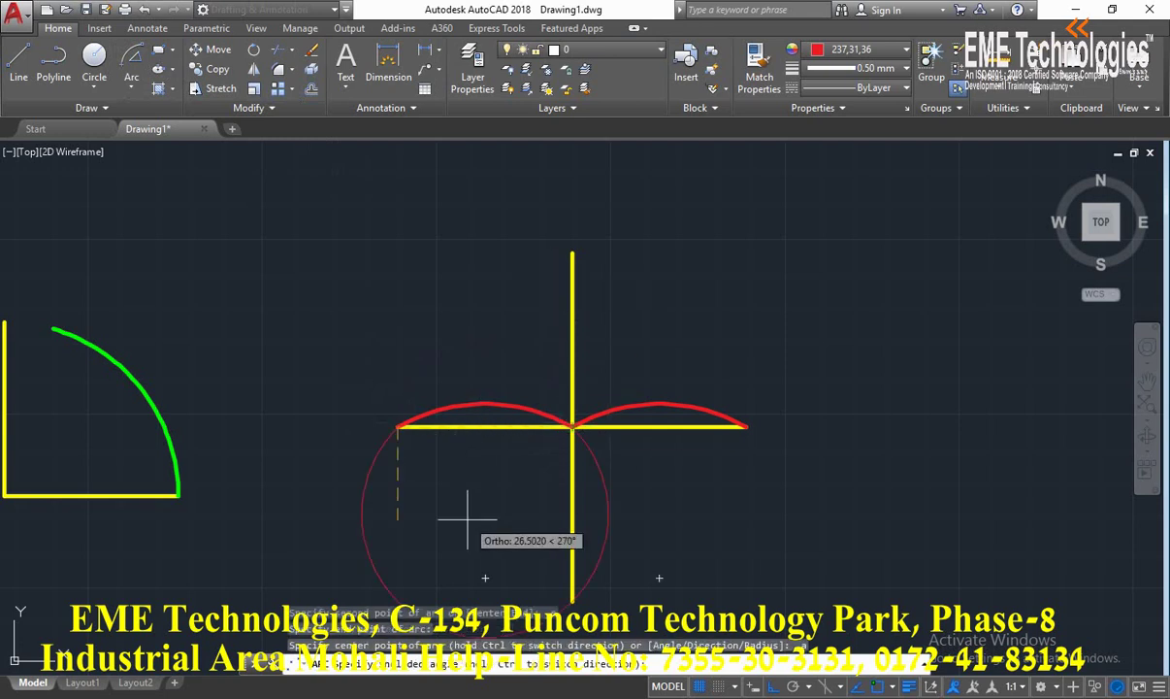
text(60)
key(Return)
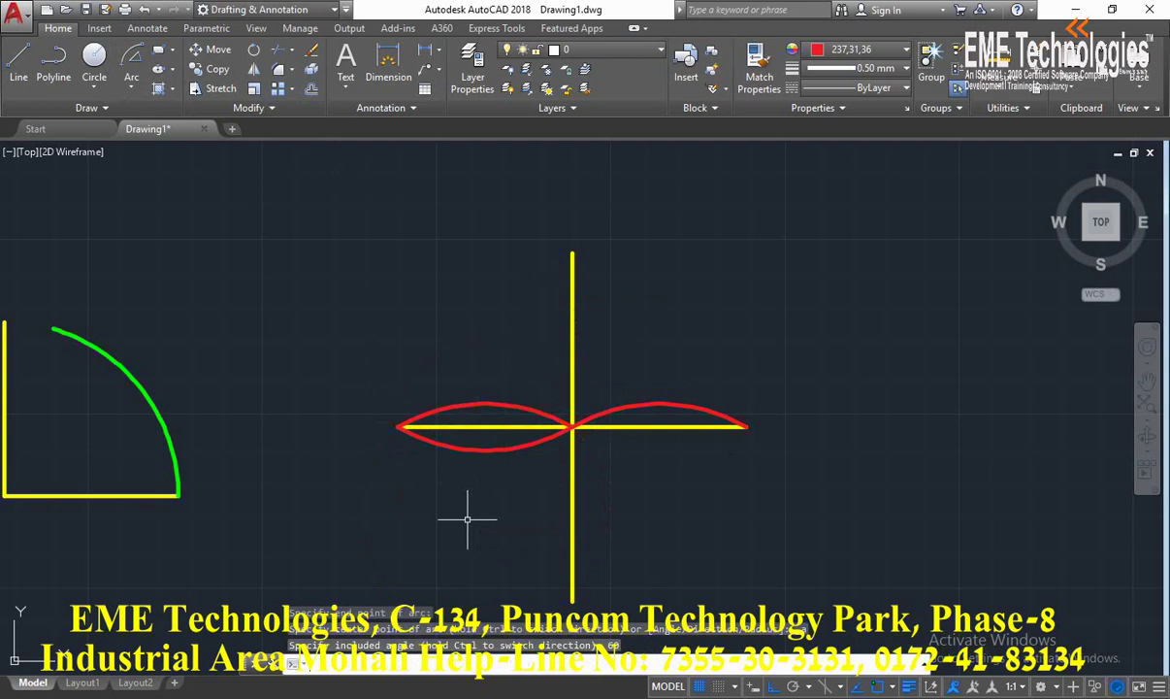
Step: Draw a Start, End, Angle arc from the cross's centre to its right endpoint with an included angle of 60 degrees
click(133, 60)
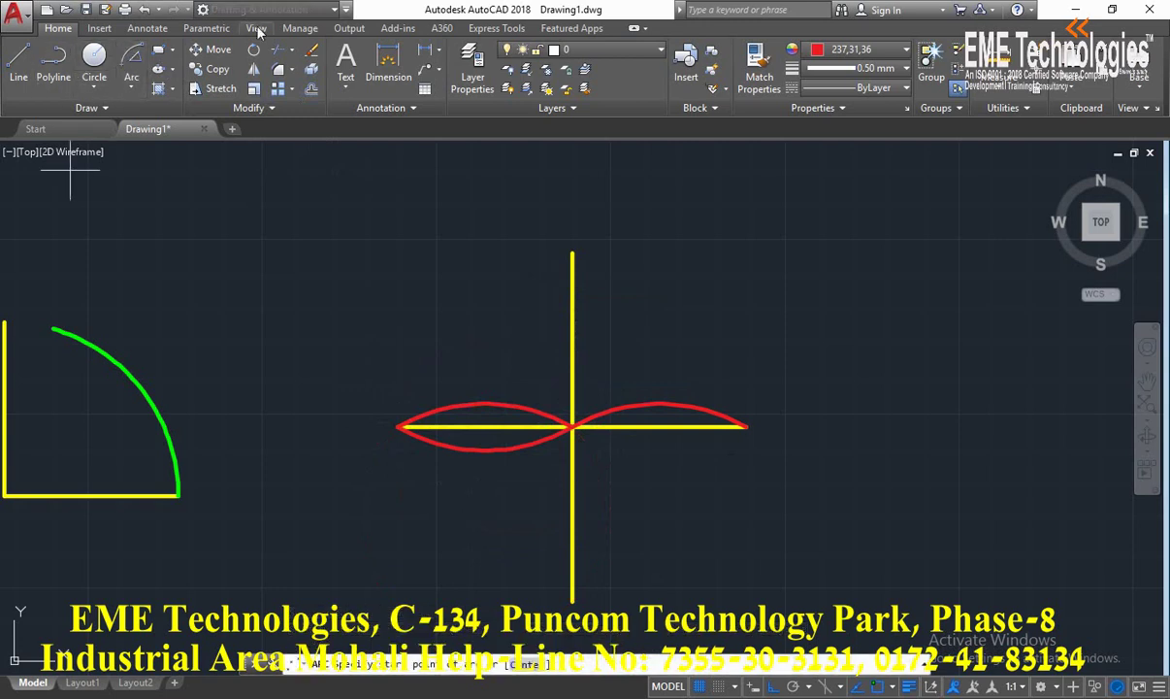
click(572, 424)
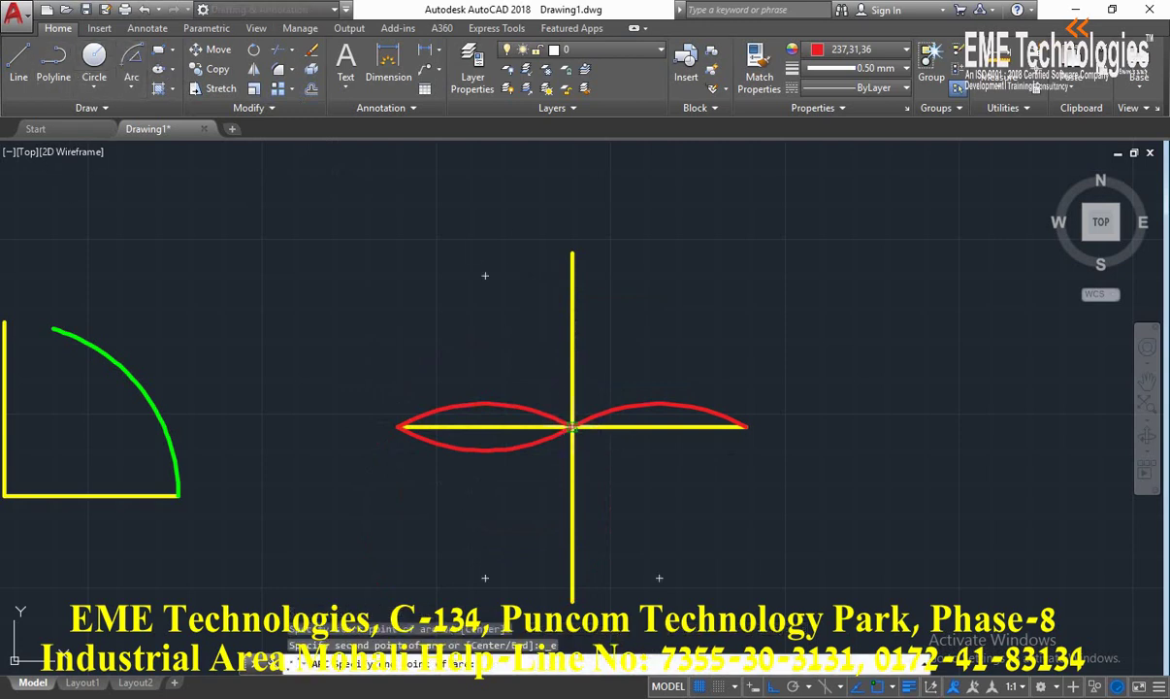
click(746, 425)
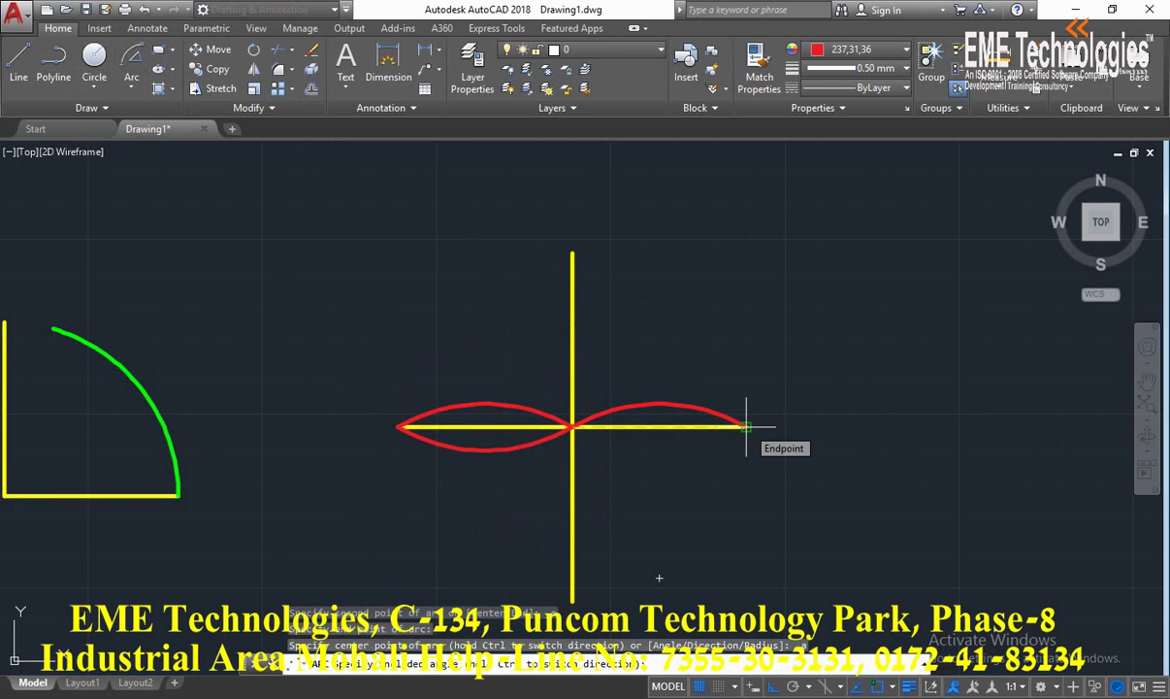
text(60)
key(Return)
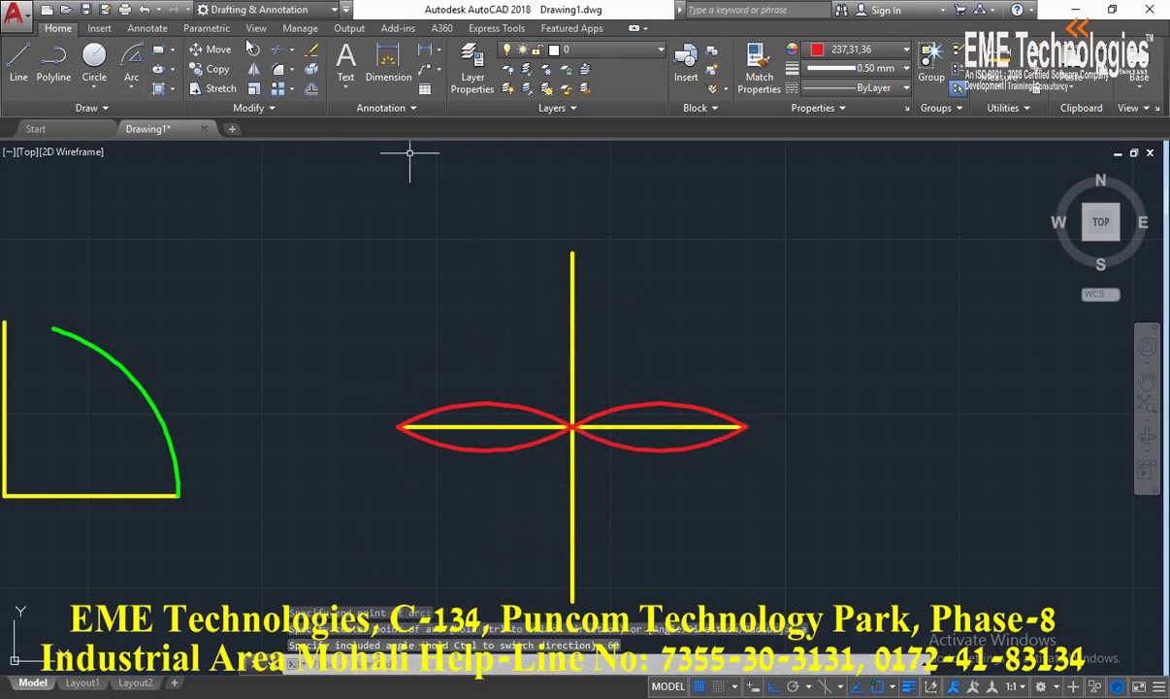
Step: Draw a Start, End, Angle arc from the cross's top endpoint to its centre with an included angle of 60 degrees
key(Return)
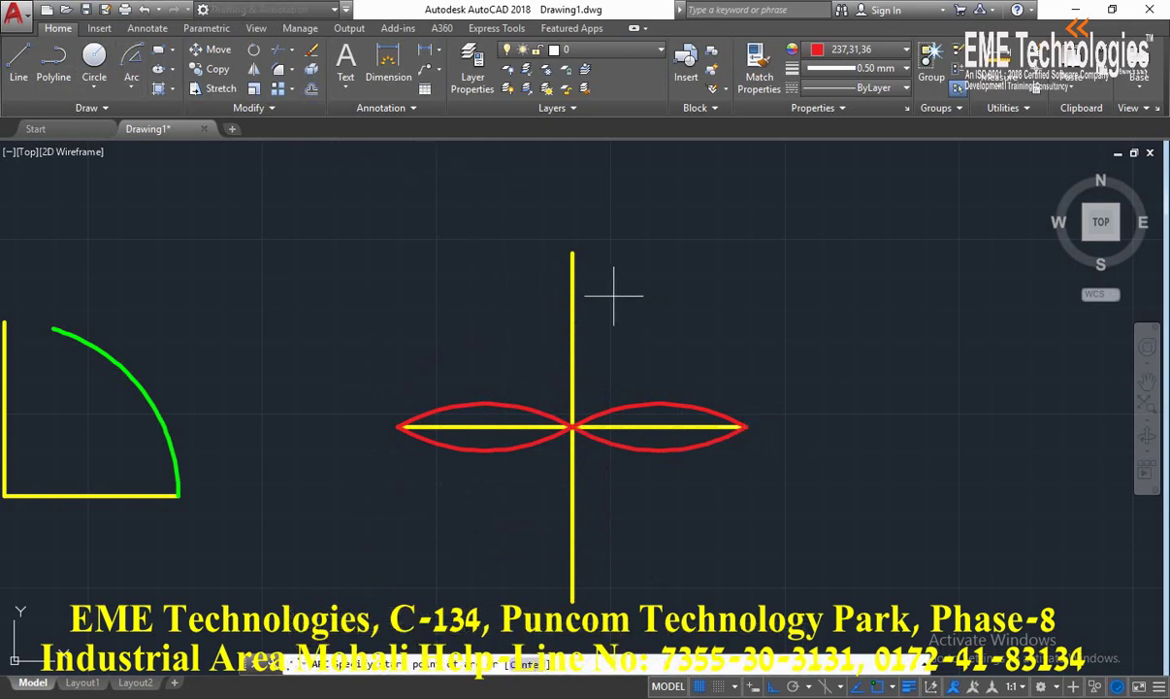
click(571, 254)
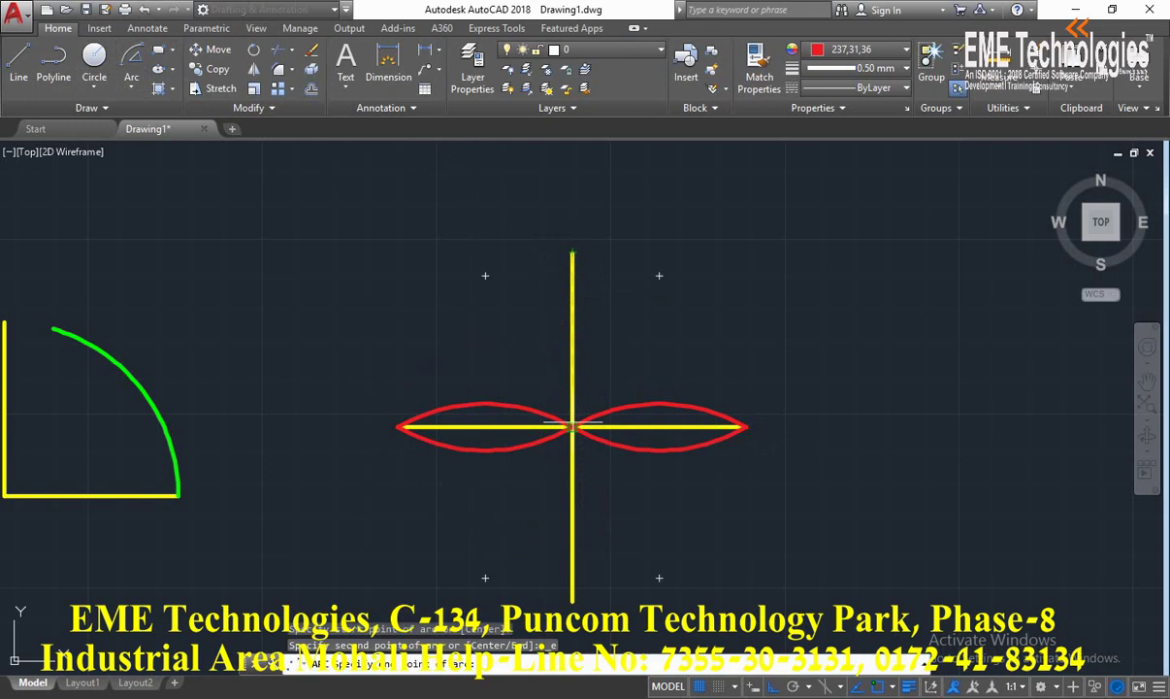
click(571, 426)
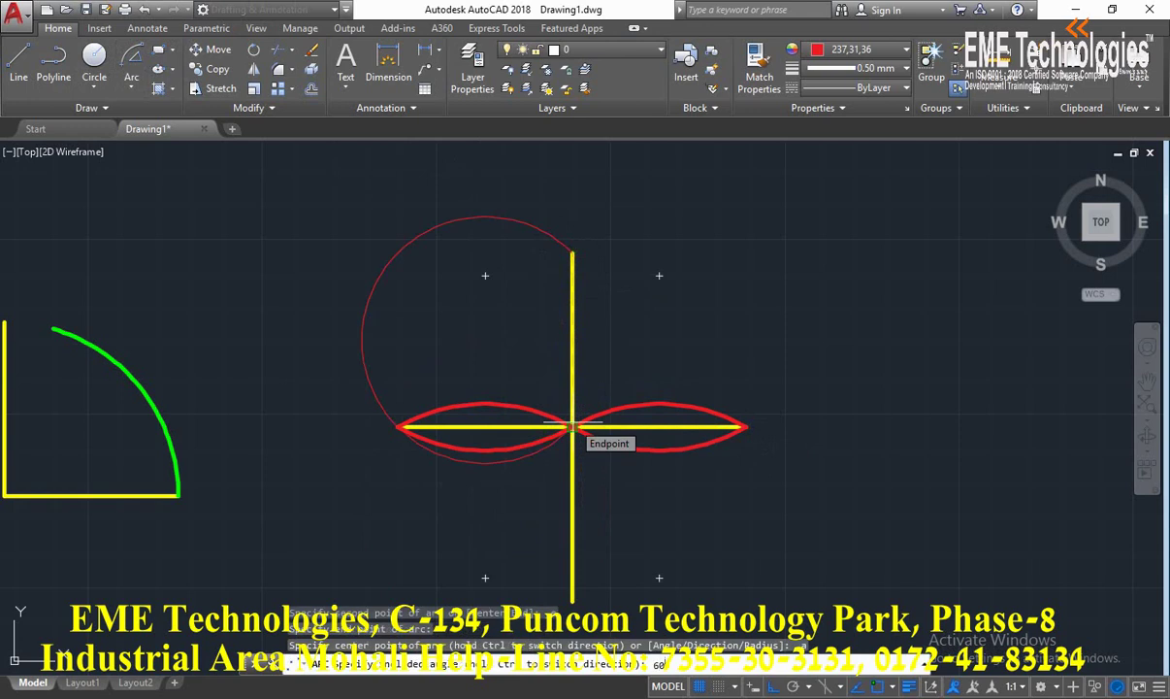
key(Return)
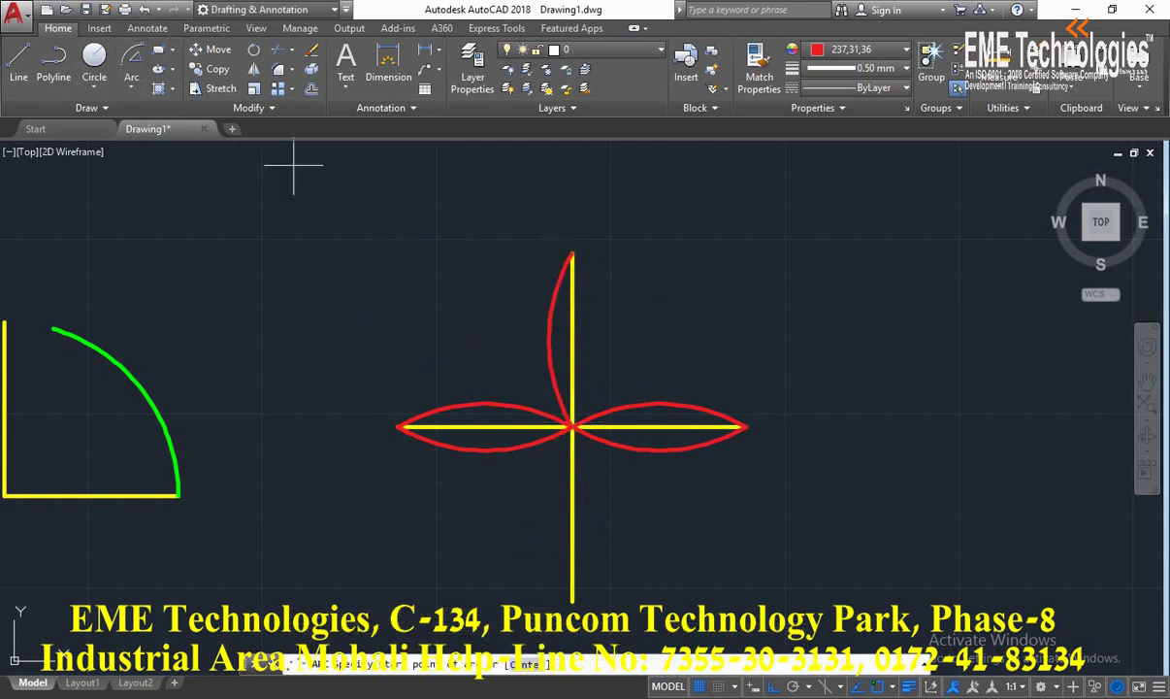
Step: Draw a Start, End, Angle arc from the cross's centre to its top endpoint with an included angle of 60 degrees
key(Return)
click(572, 425)
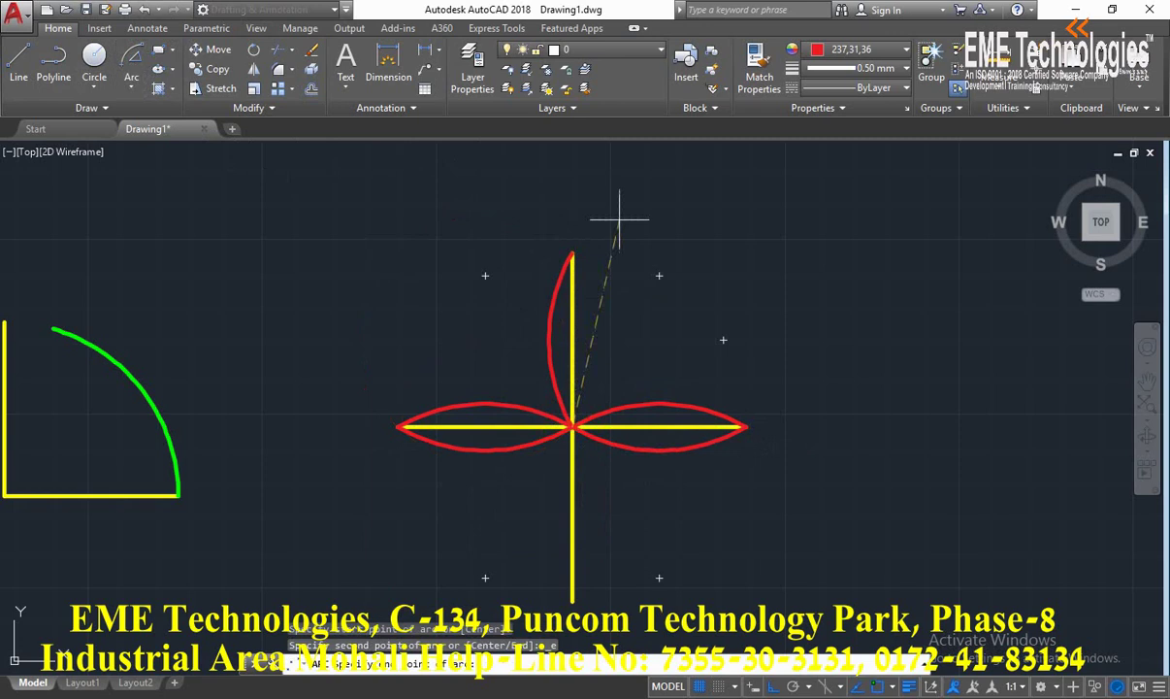
click(573, 253)
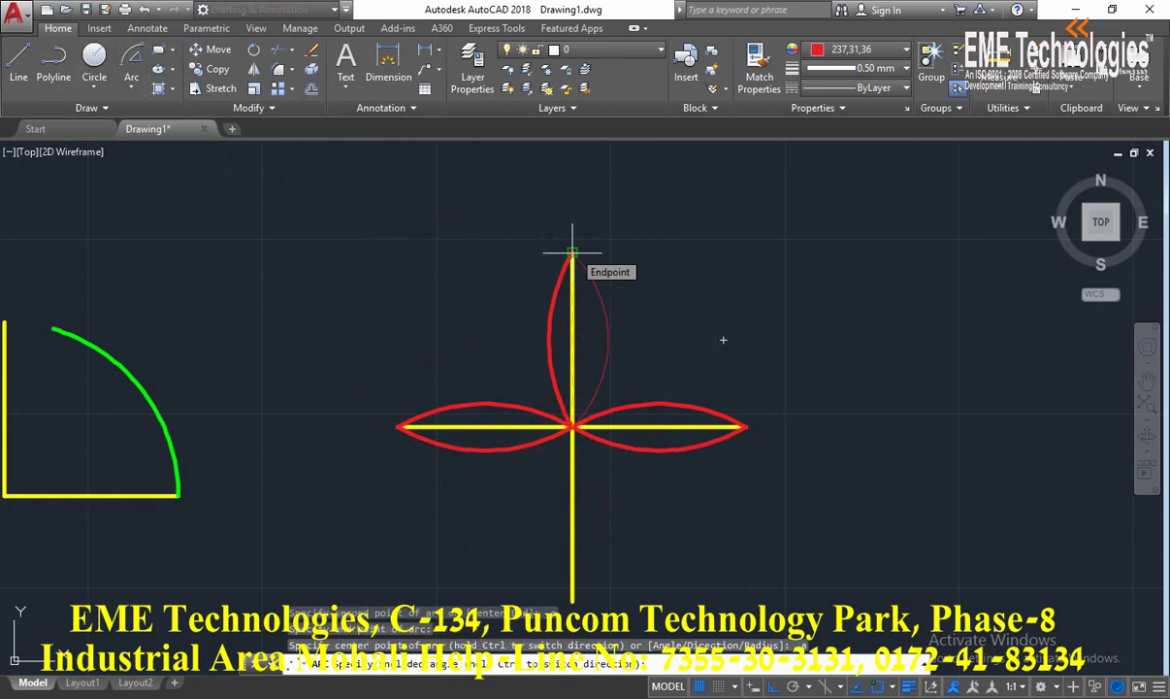
text(60)
key(Return)
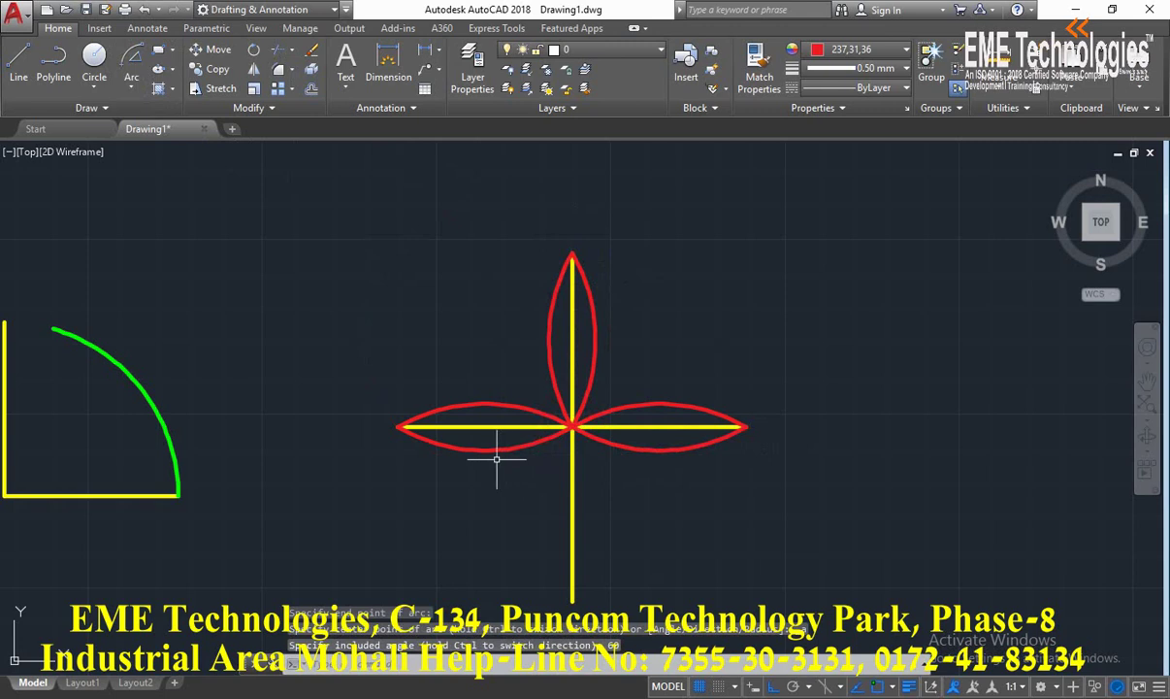
Step: Draw a Start, End, Angle arc from the cross's centre to its bottom endpoint with an included angle of 60 degrees
click(131, 60)
click(572, 427)
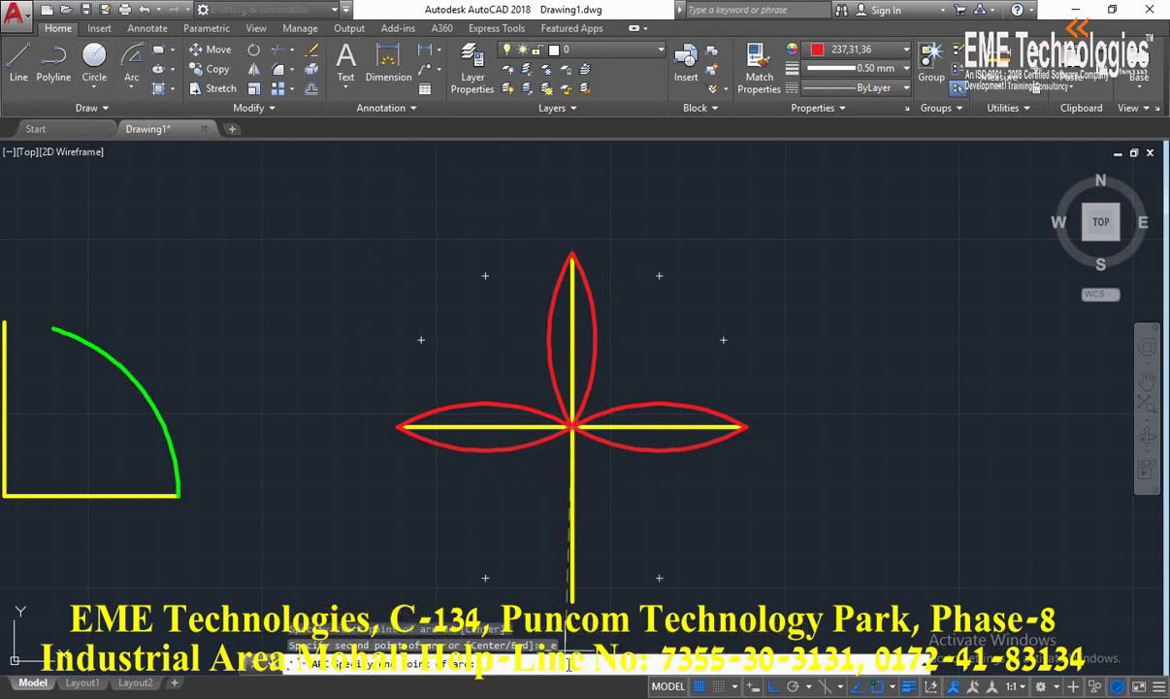
click(529, 644)
click(573, 599)
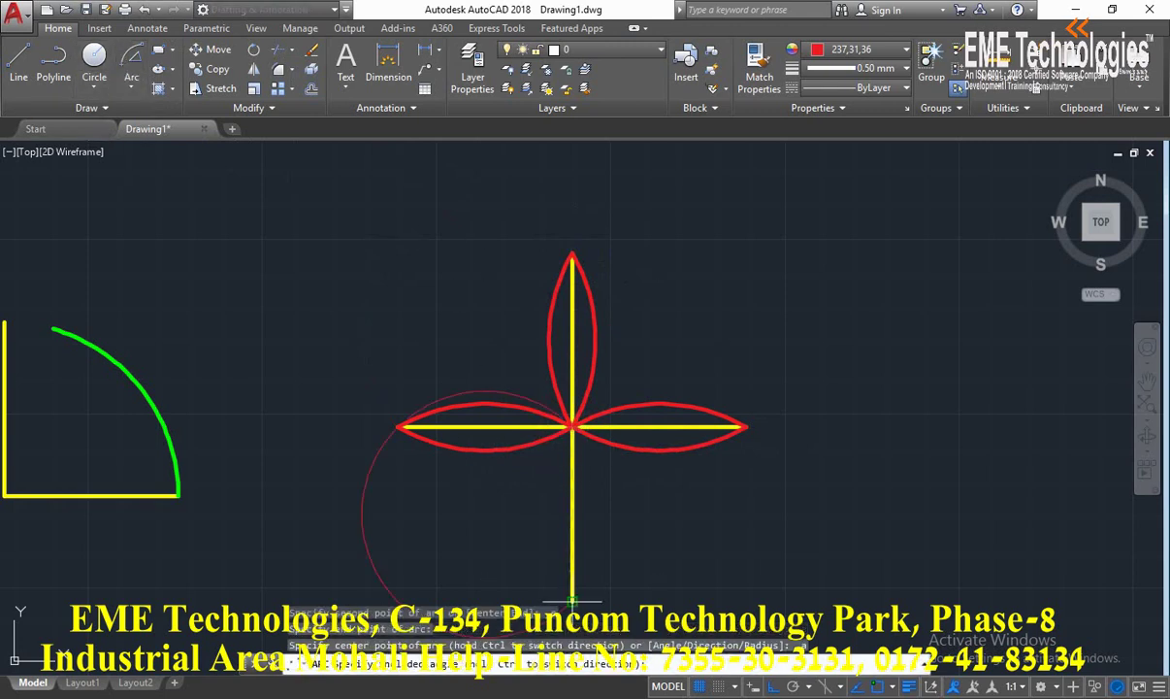
text(60)
key(Return)
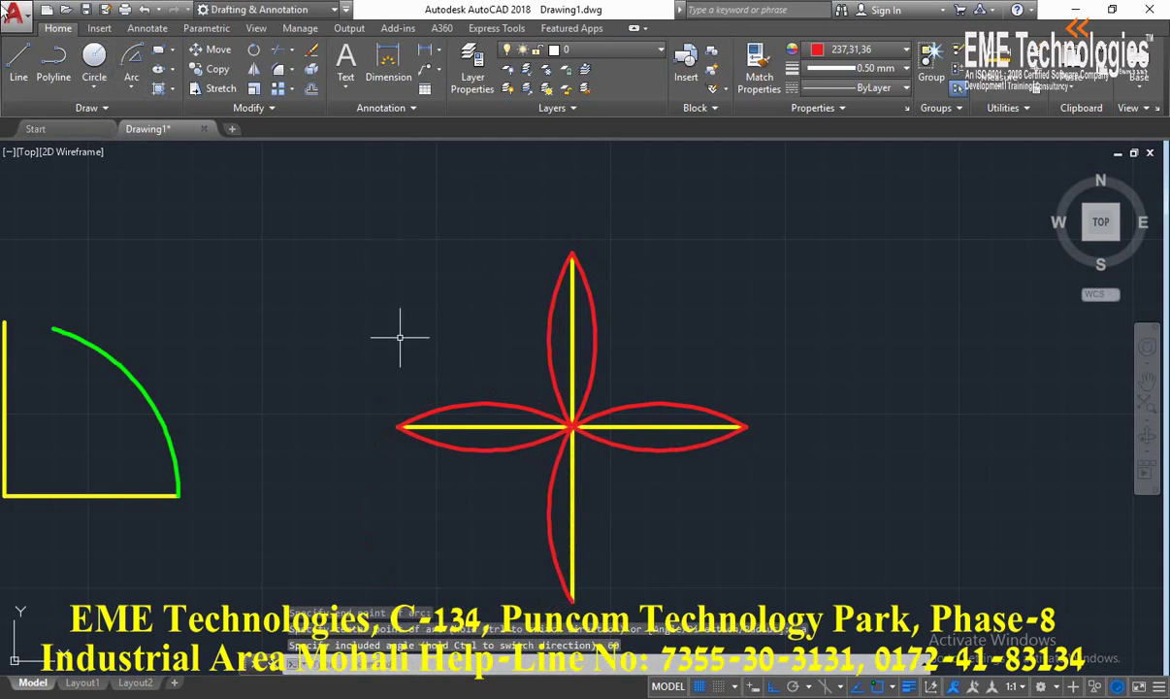
Step: Draw a Start, End, Angle arc from the cross's bottom endpoint to its centre with an included angle of 60 degrees
key(Return)
click(574, 596)
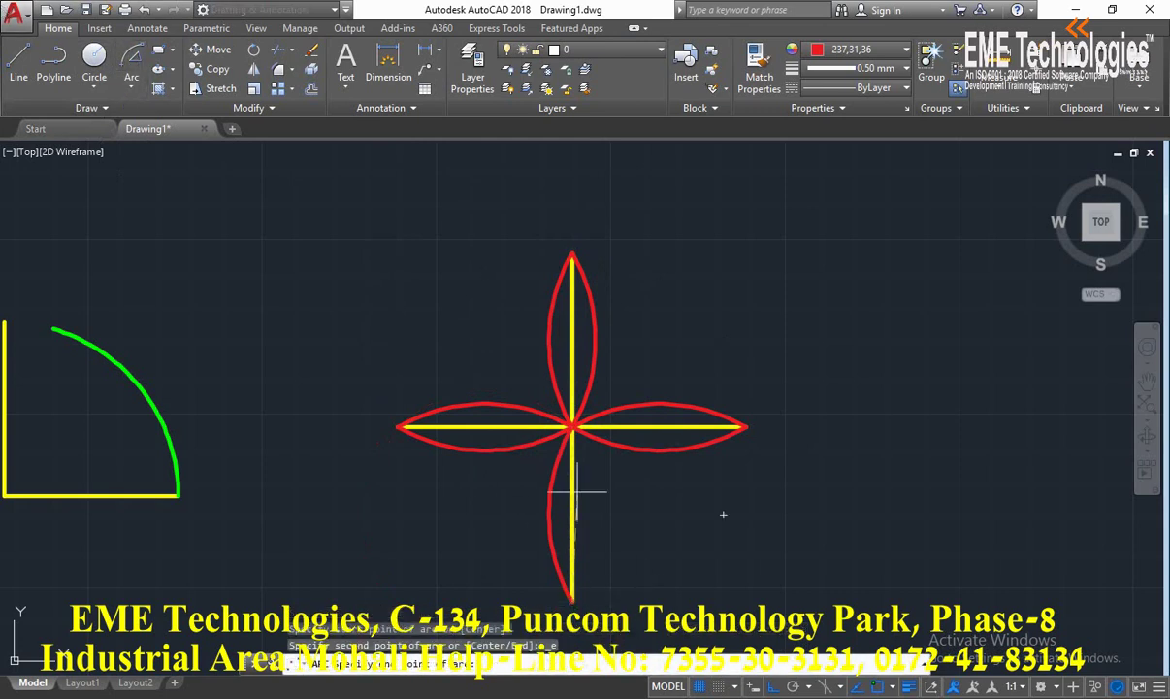
text(e)
key(Return)
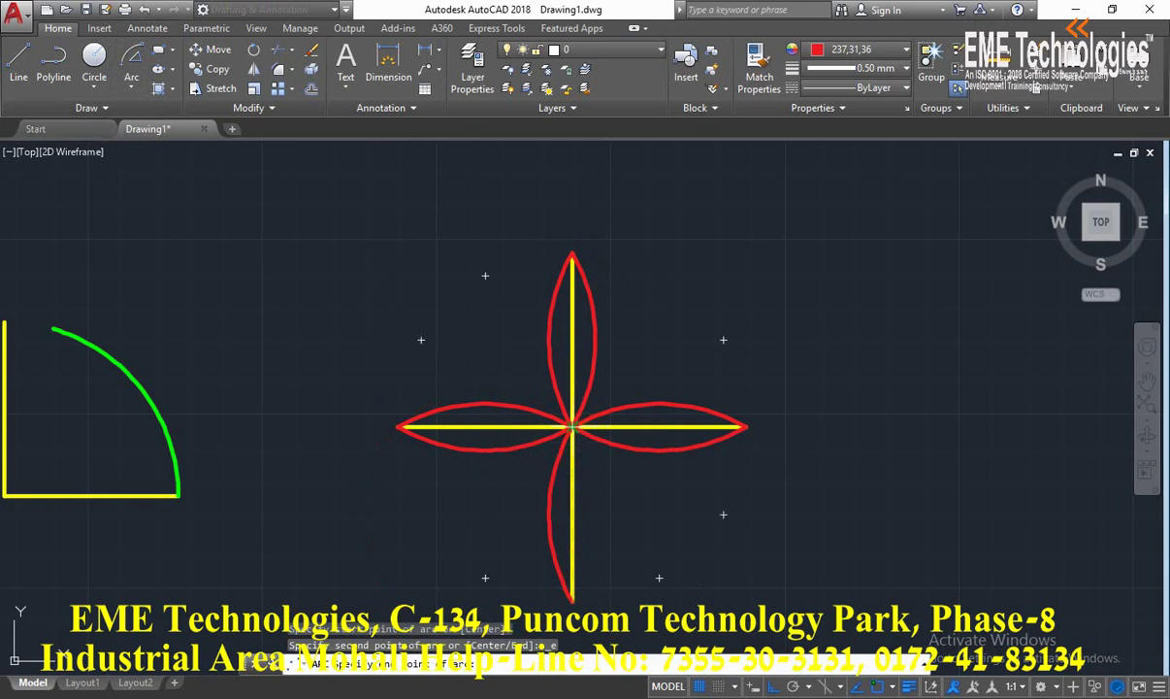
click(574, 427)
text(a)
key(Return)
text(60)
key(Return)
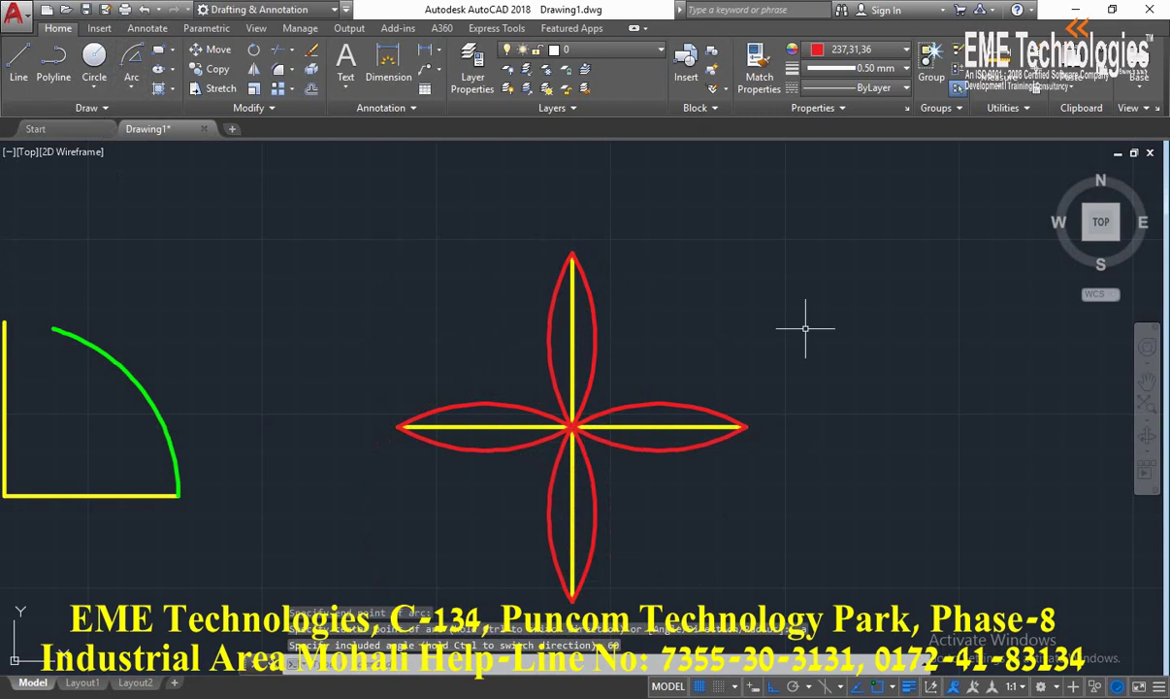
Step: Set the current colour to Green and draw a Start, End, Direction arc from the cross's right endpoint to its top endpoint, starting vertically upward
click(131, 84)
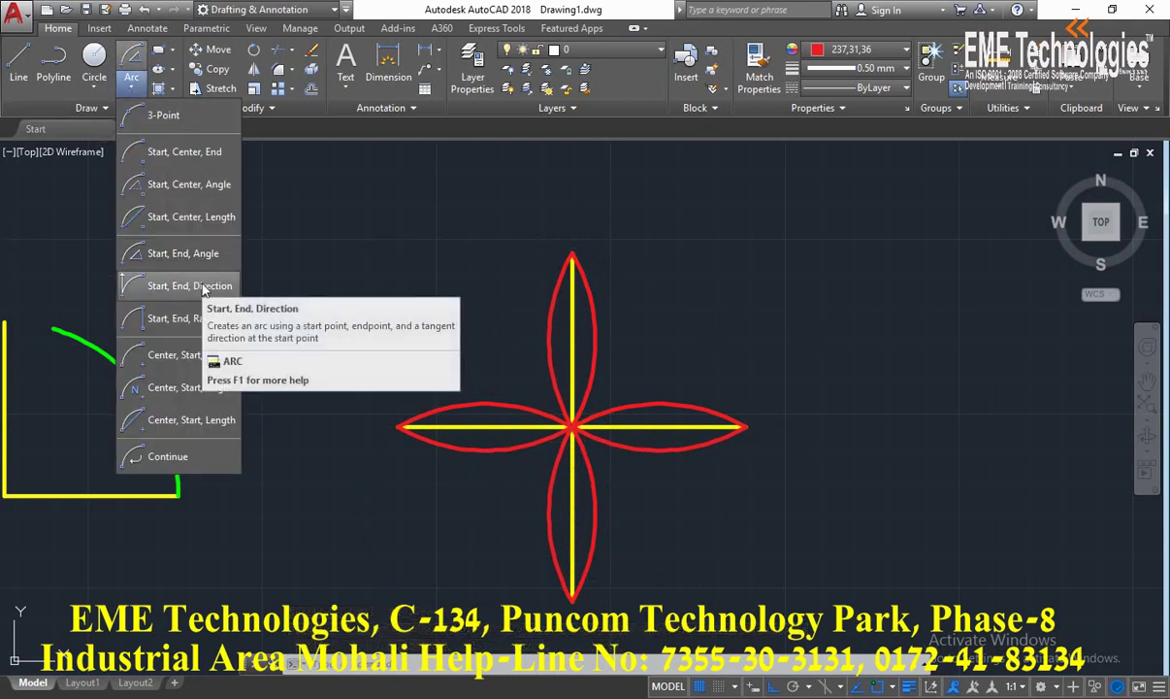
click(315, 255)
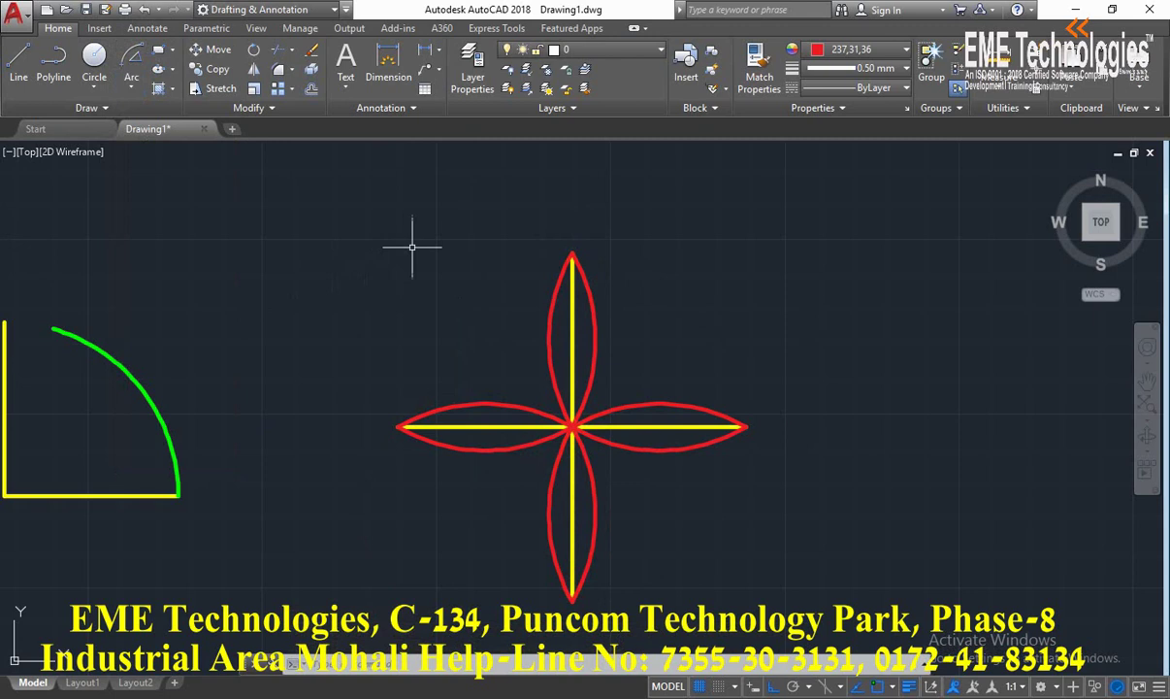
click(135, 87)
click(199, 286)
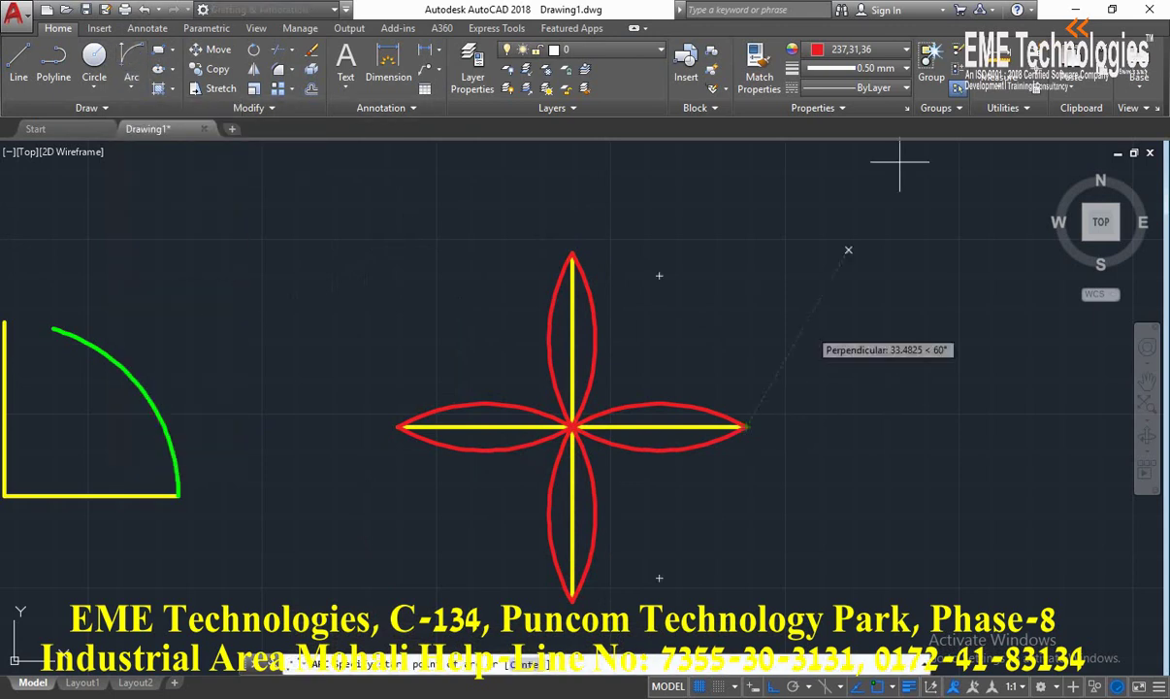
click(888, 50)
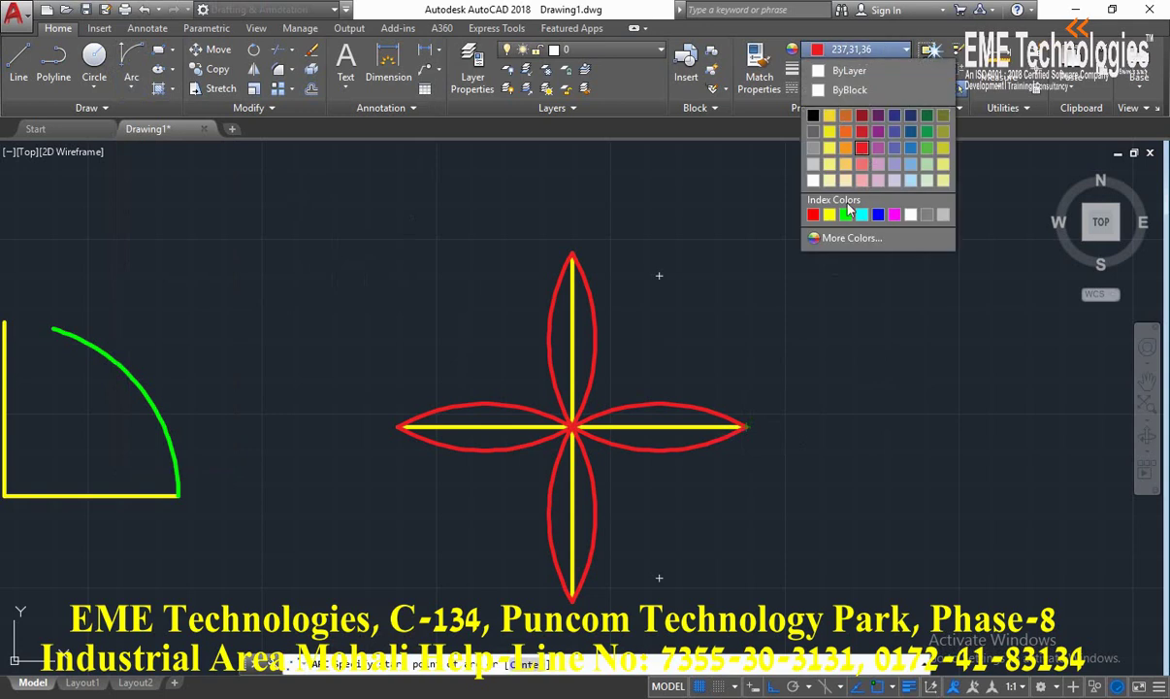
click(800, 195)
click(746, 426)
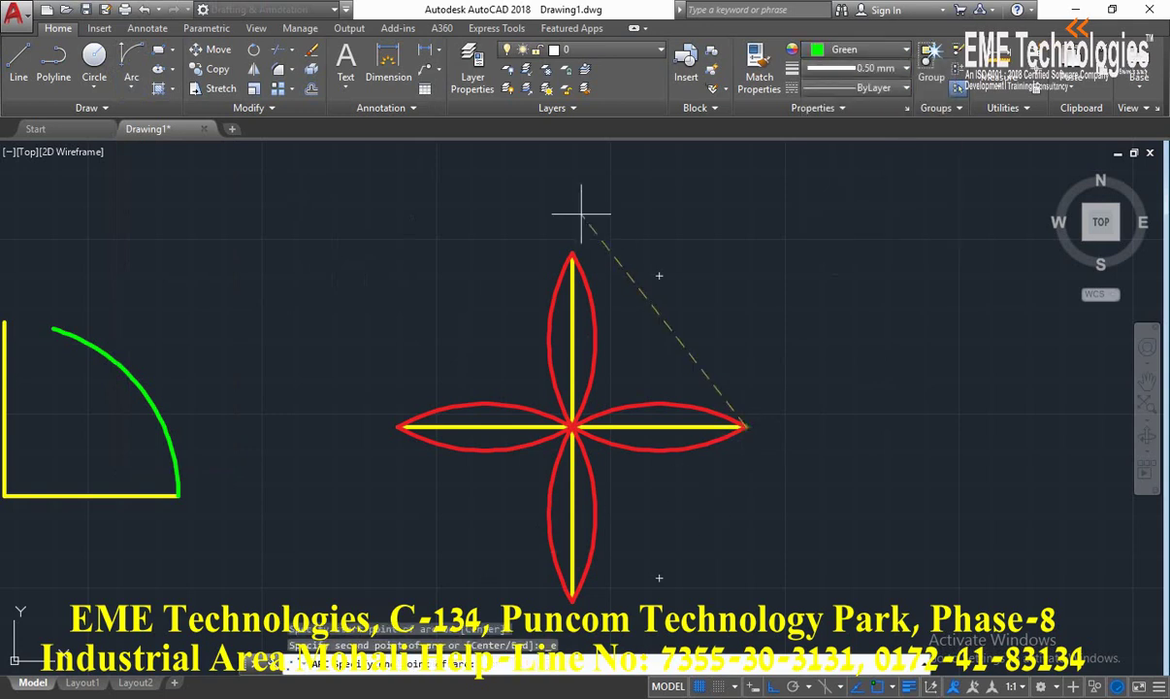
click(573, 254)
click(635, 206)
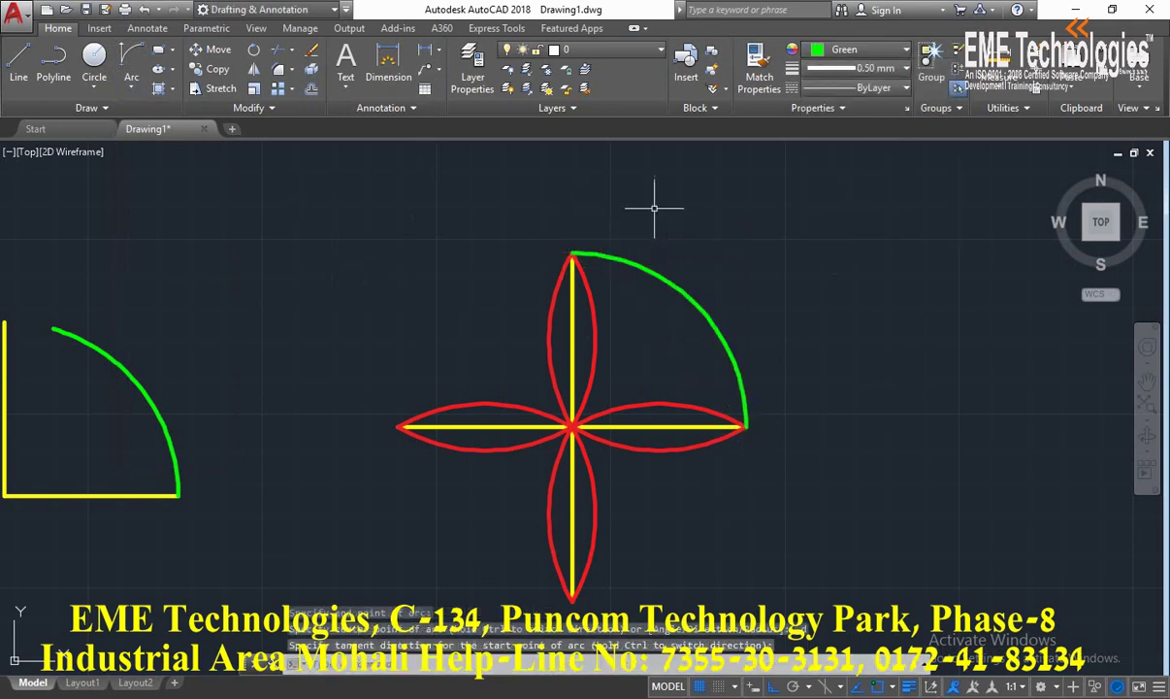
Step: Draw a Start, End, Radius arc from the cross's left endpoint to its top endpoint with a radius of 100
click(138, 89)
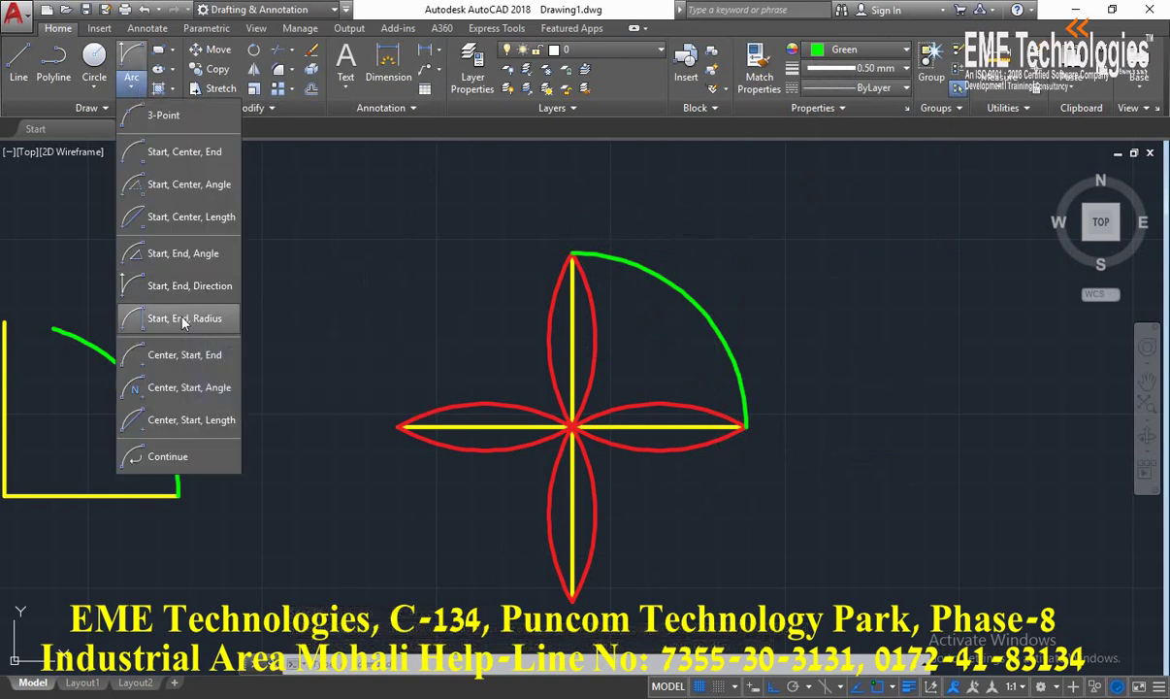
click(185, 317)
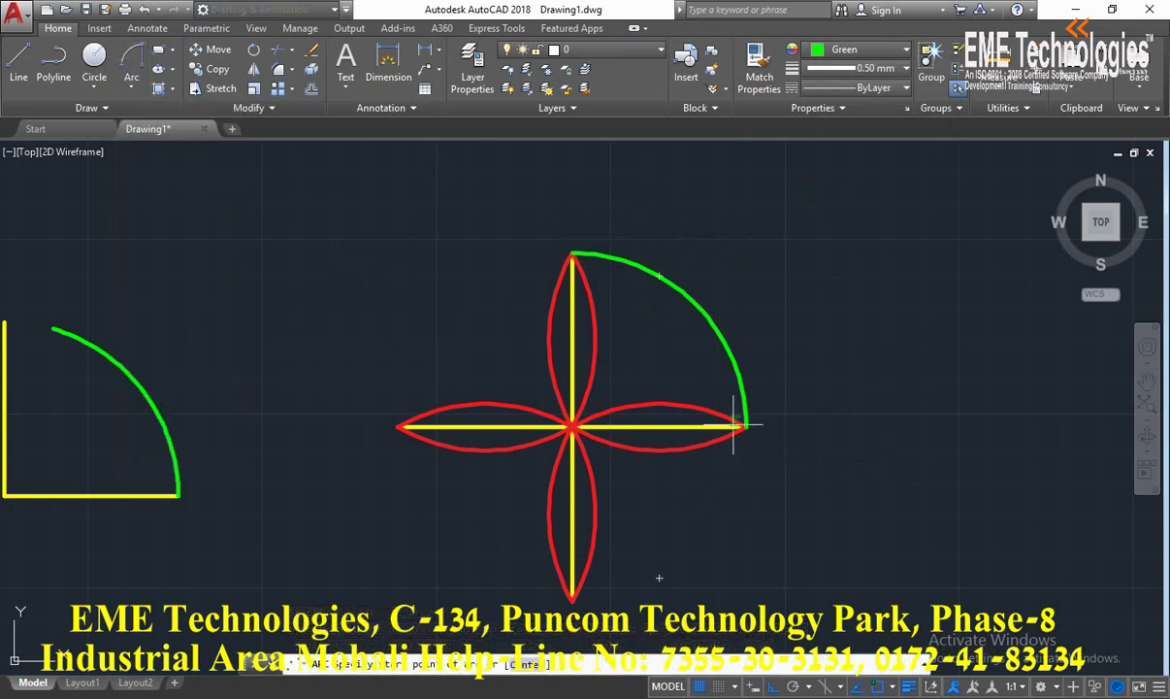
click(398, 425)
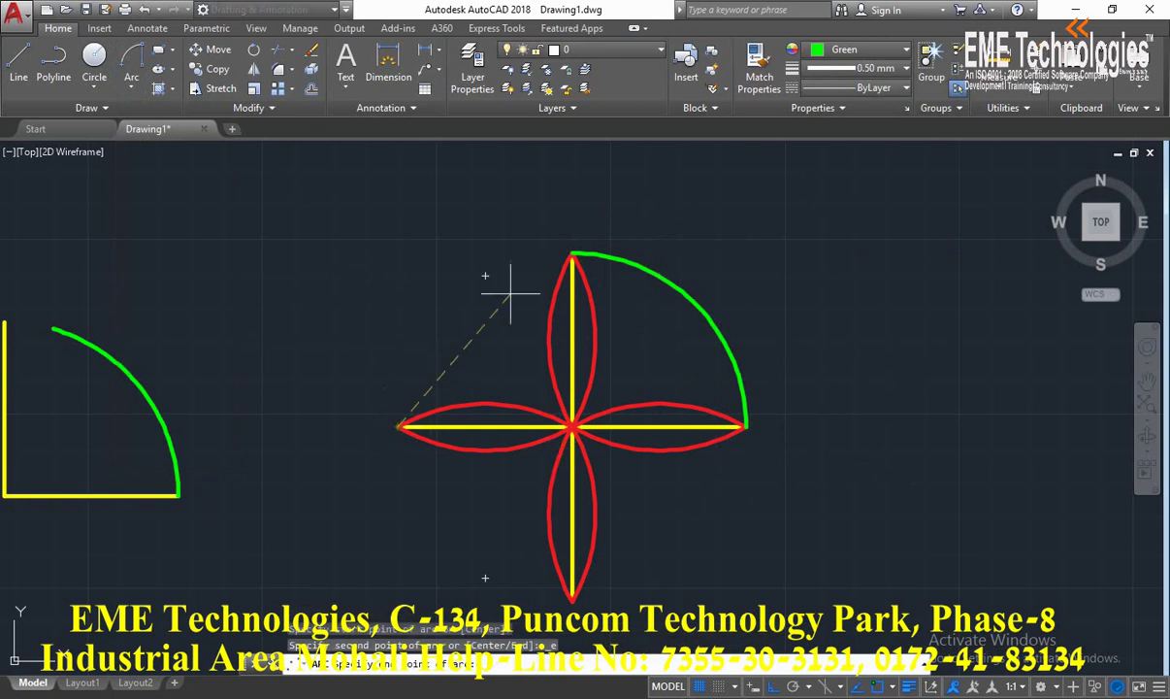
click(572, 253)
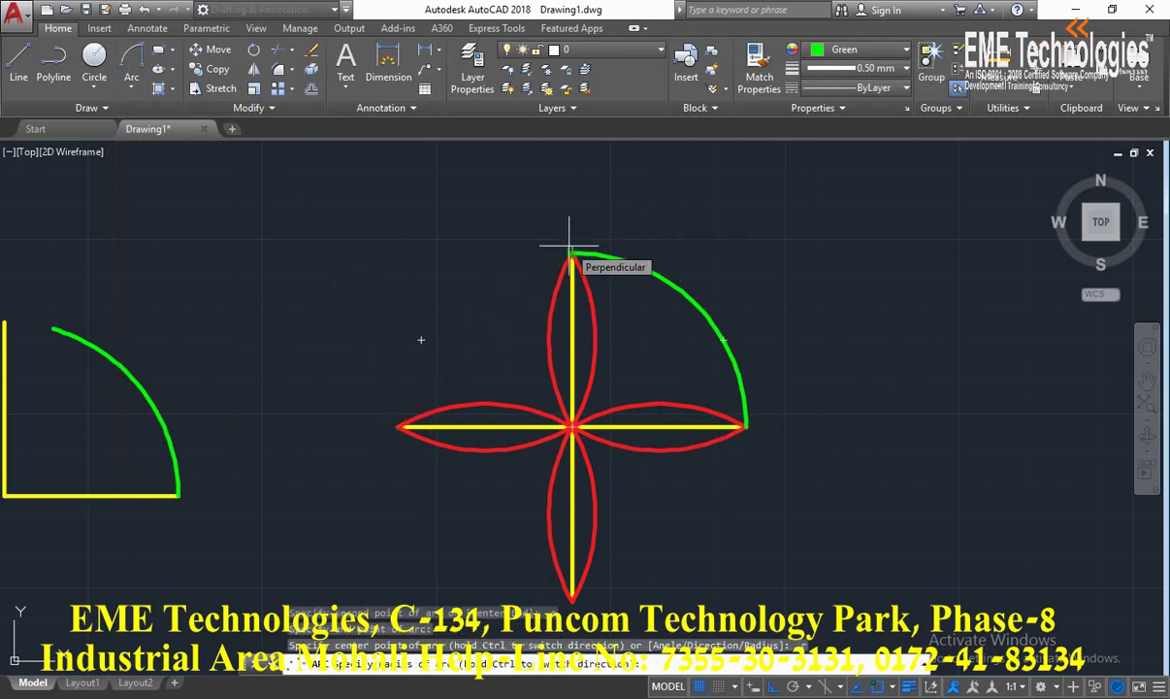
key(Return)
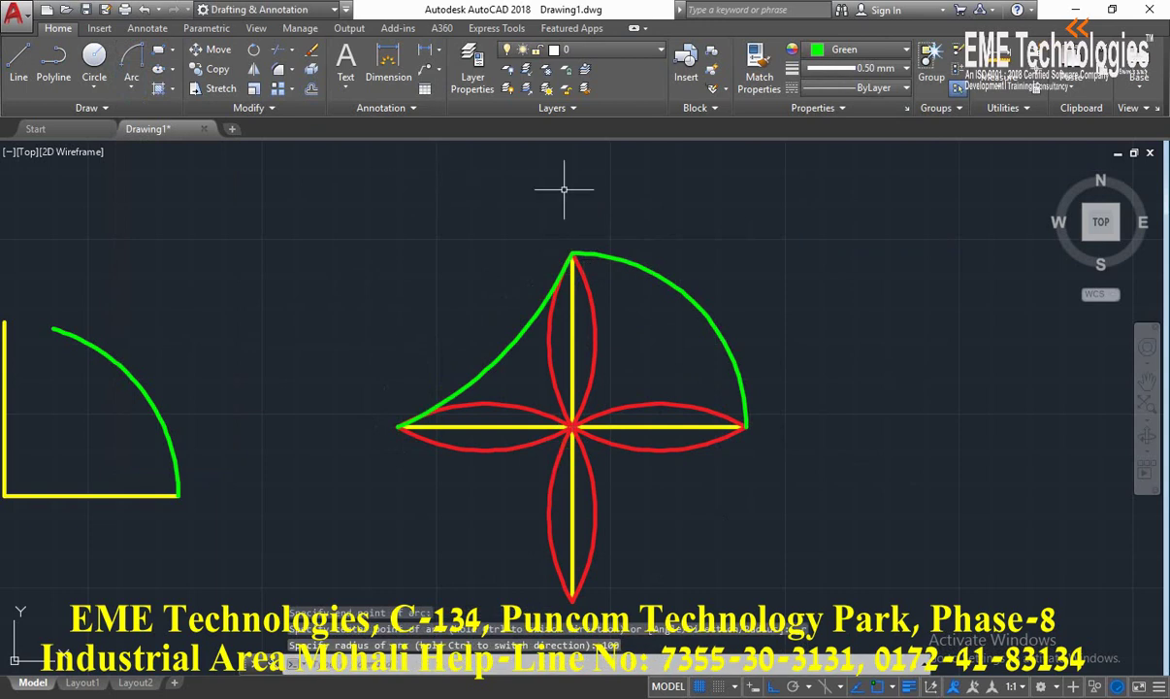
Step: Set the current colour to Yellow and draw a 100 by 50 rectangle in the empty area beyond the cross
click(131, 86)
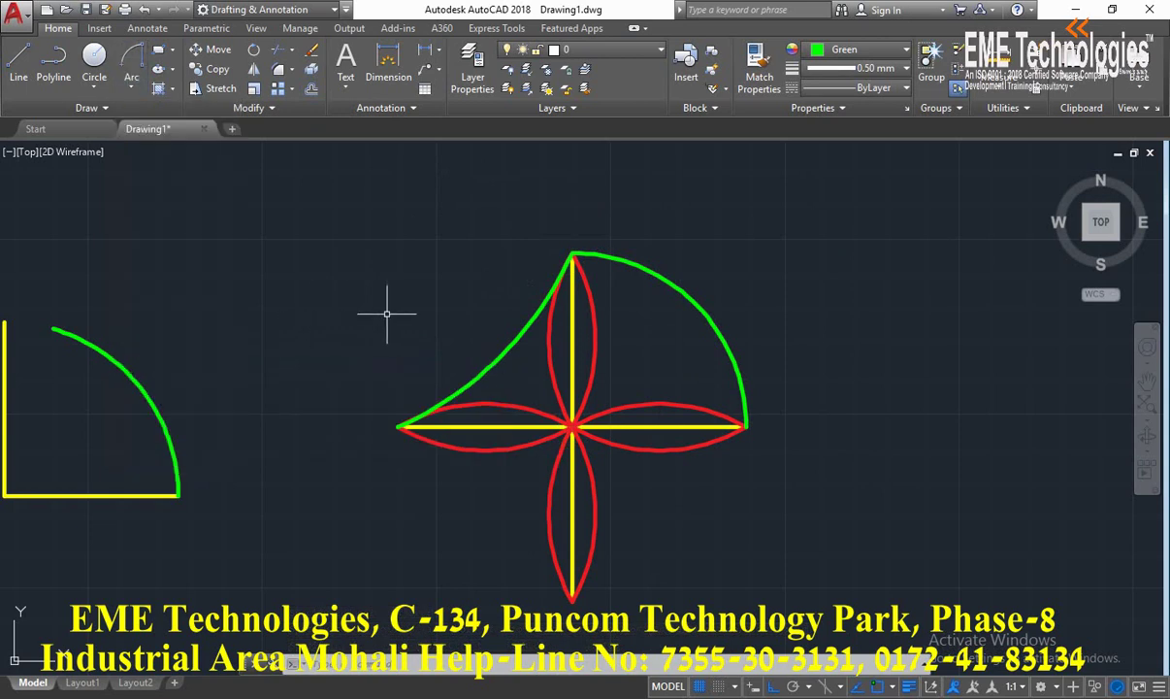
click(1146, 381)
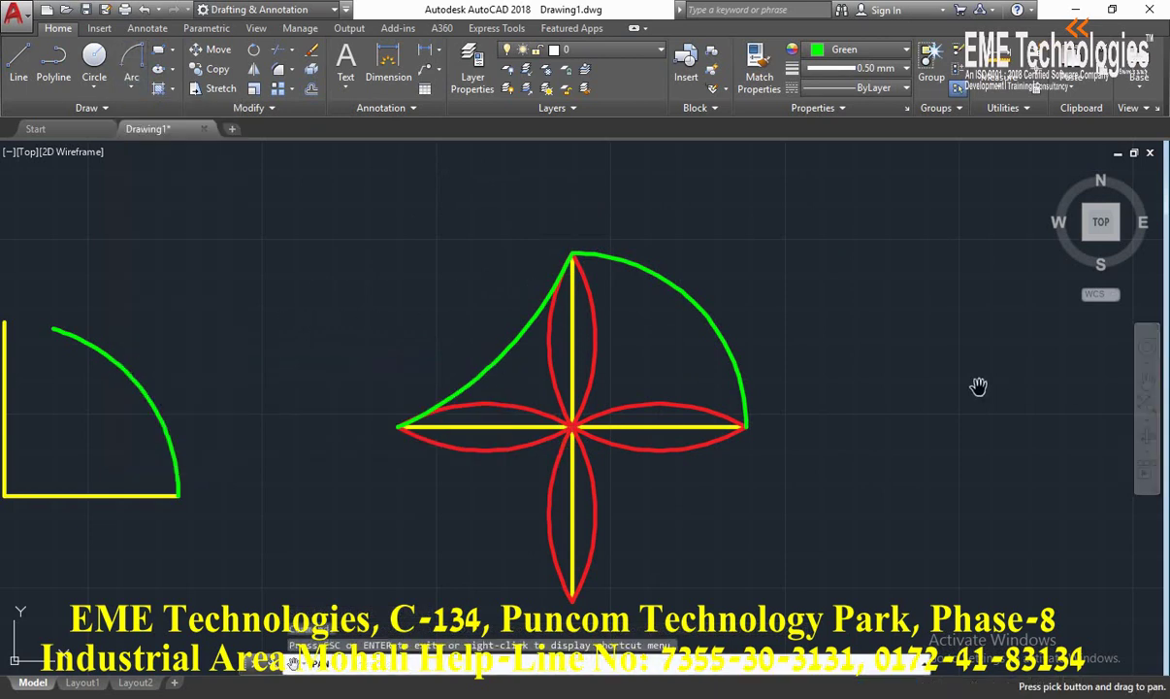
drag(977, 386, 184, 384)
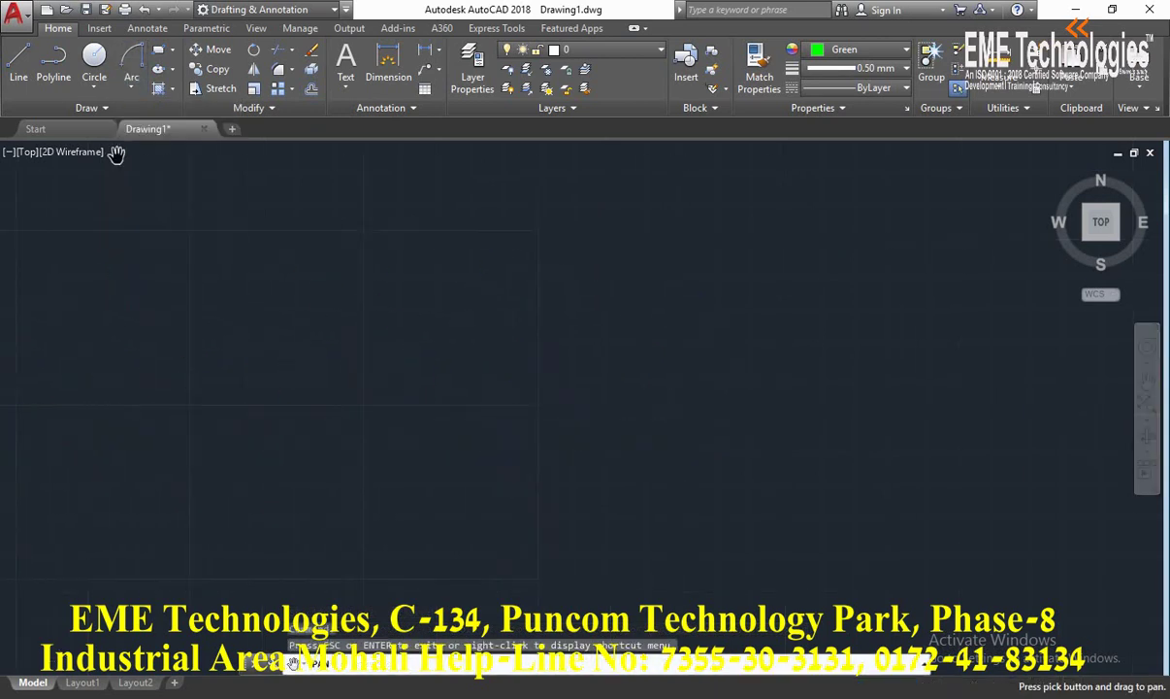
right_click(170, 183)
click(209, 198)
right_click(196, 198)
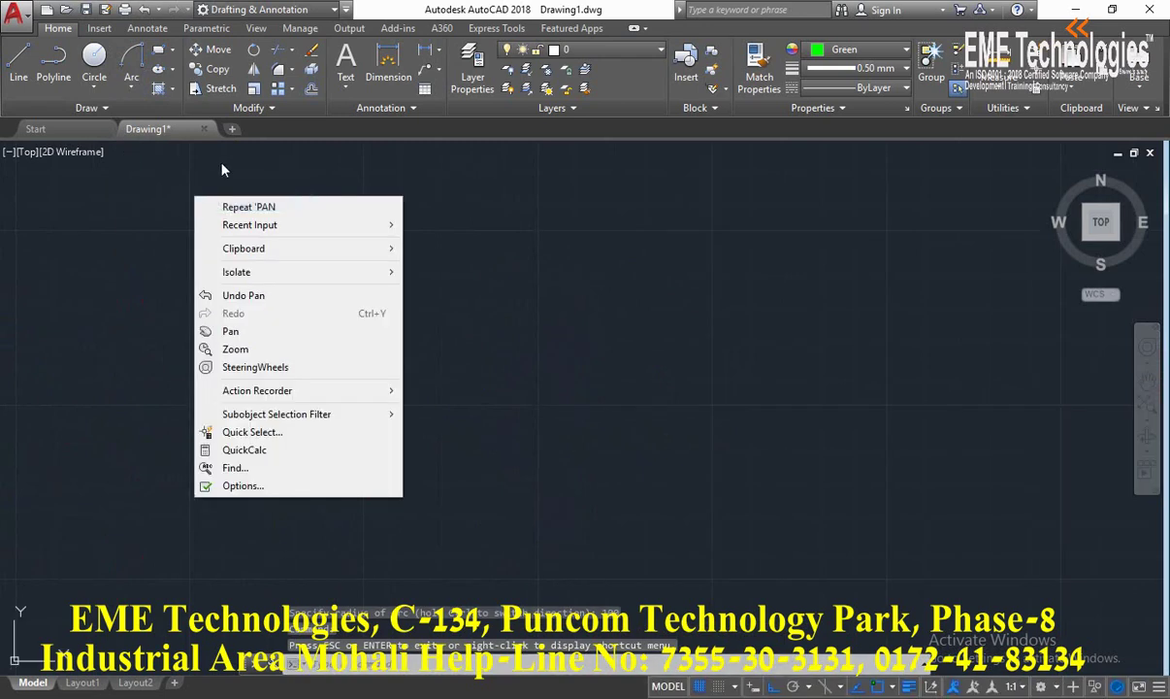
right_click(139, 198)
click(402, 213)
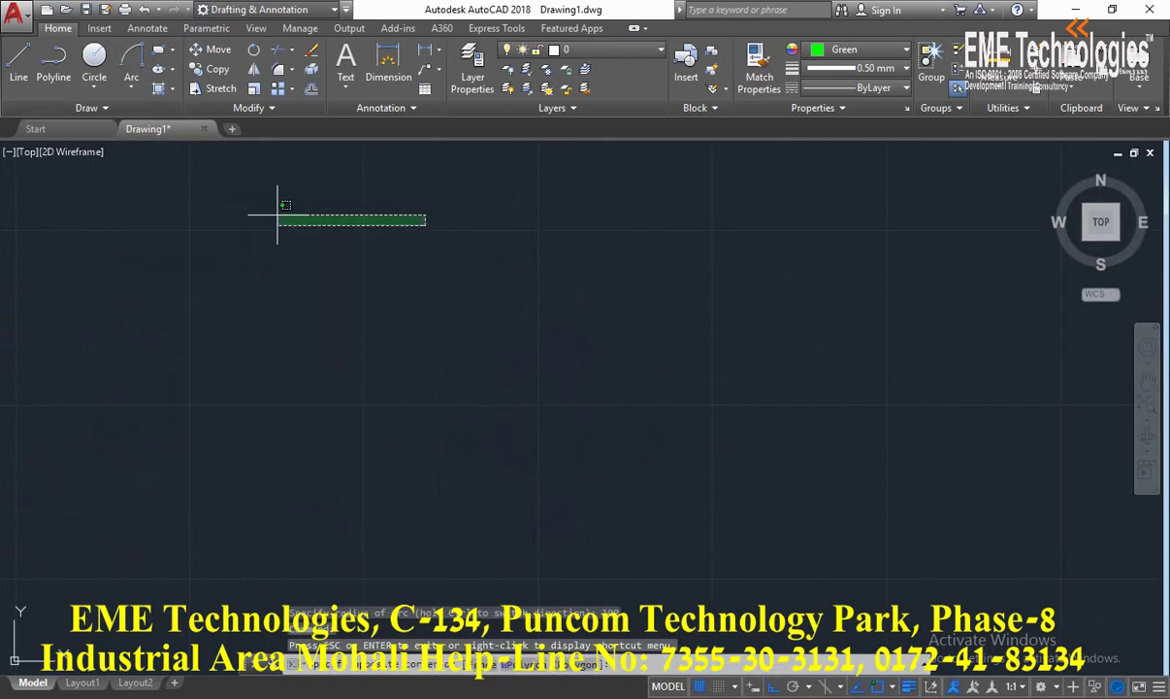
click(215, 180)
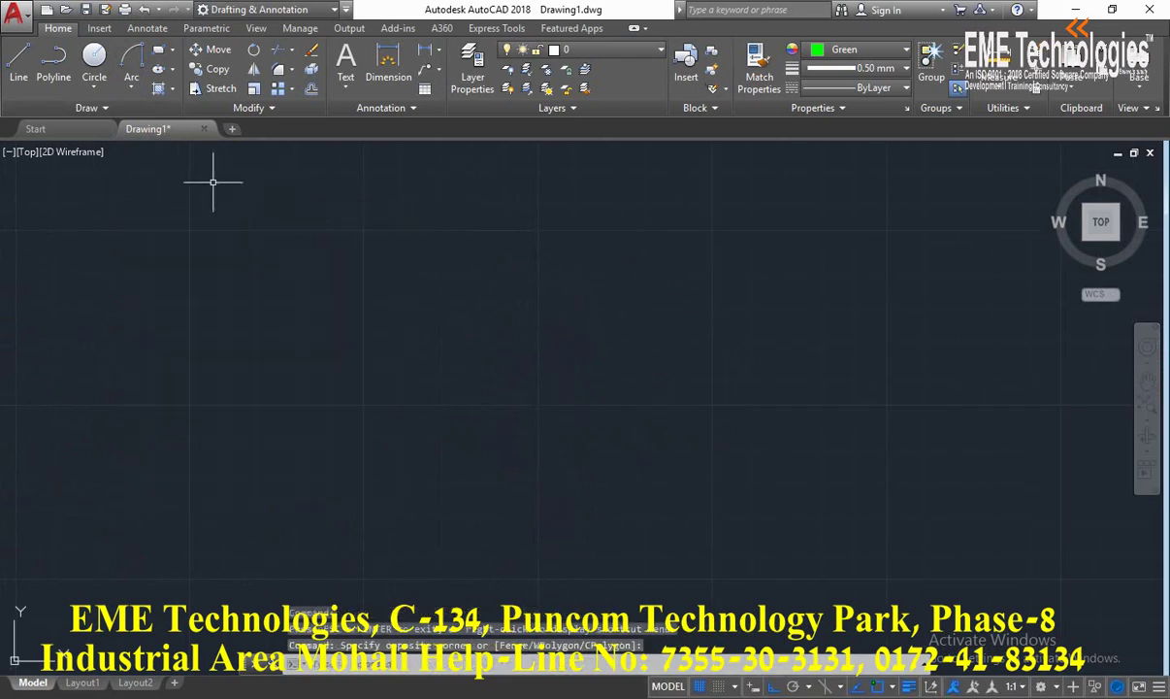
click(158, 49)
click(861, 49)
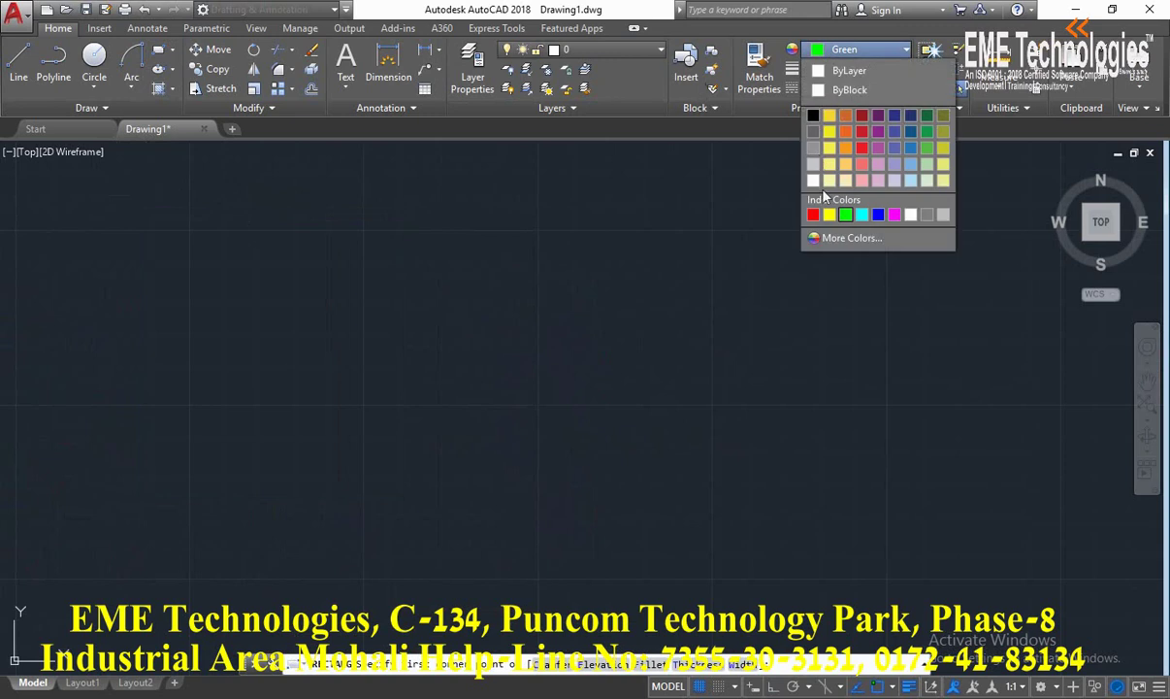
click(832, 207)
click(227, 492)
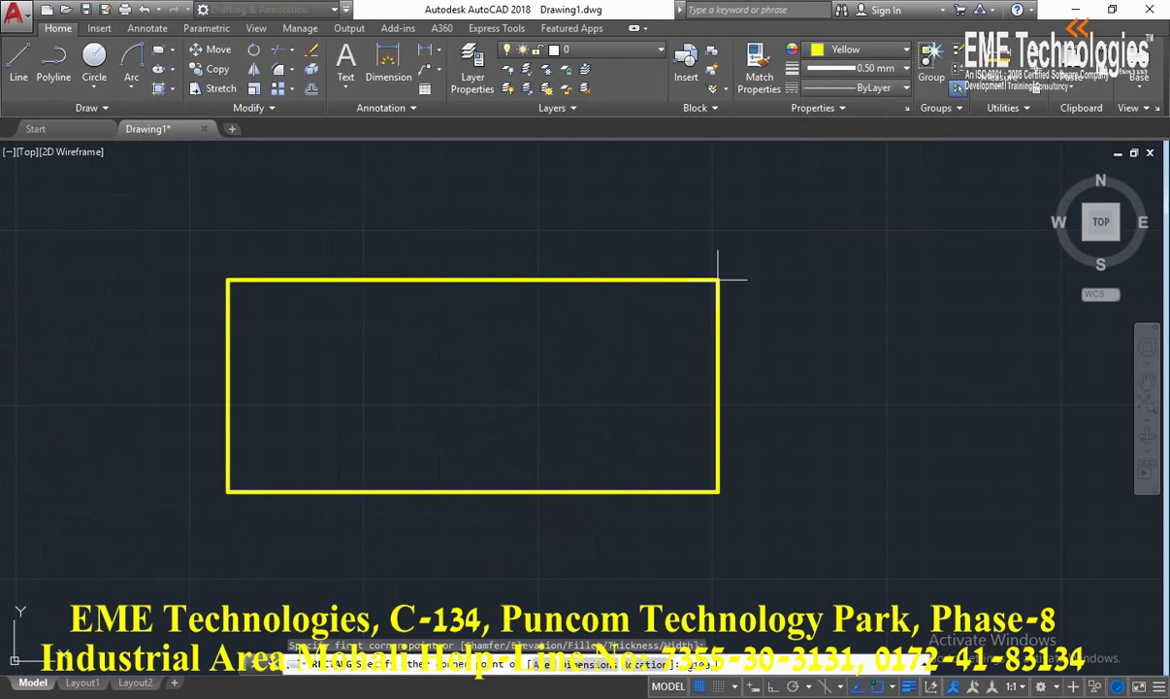
key(Return)
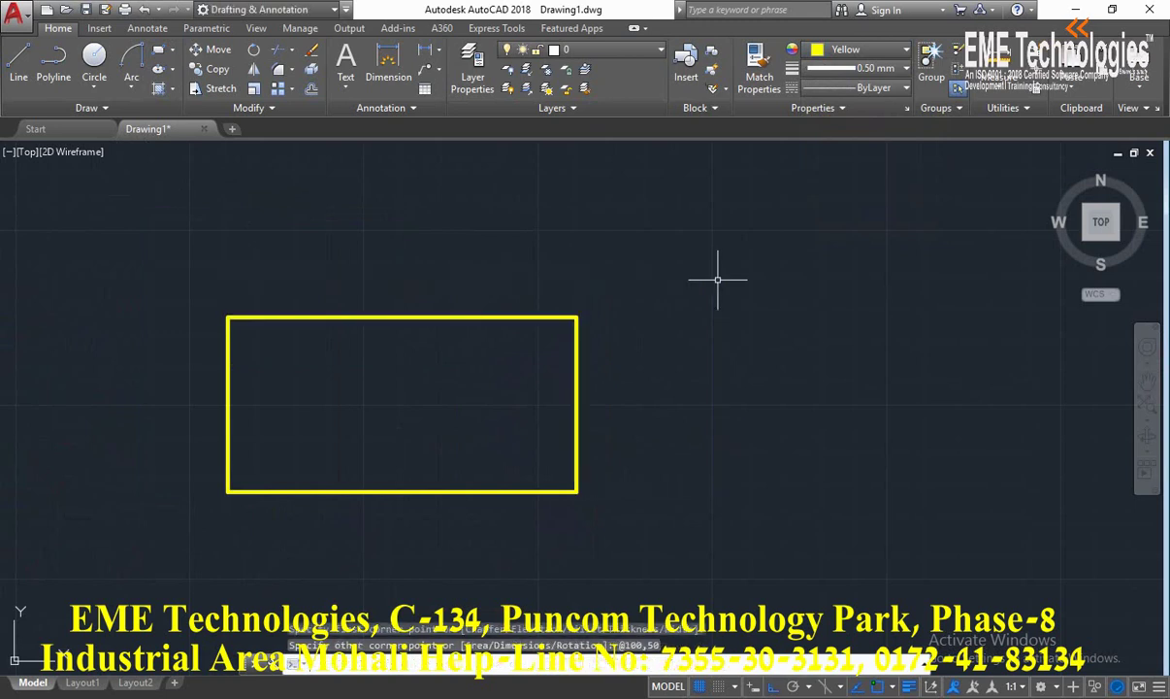
Step: Draw a Center, Start, End arc centred on the rectangle's left edge midpoint, from its bottom-left corner to its top-left corner
click(1147, 381)
drag(310, 434, 371, 421)
key(Escape)
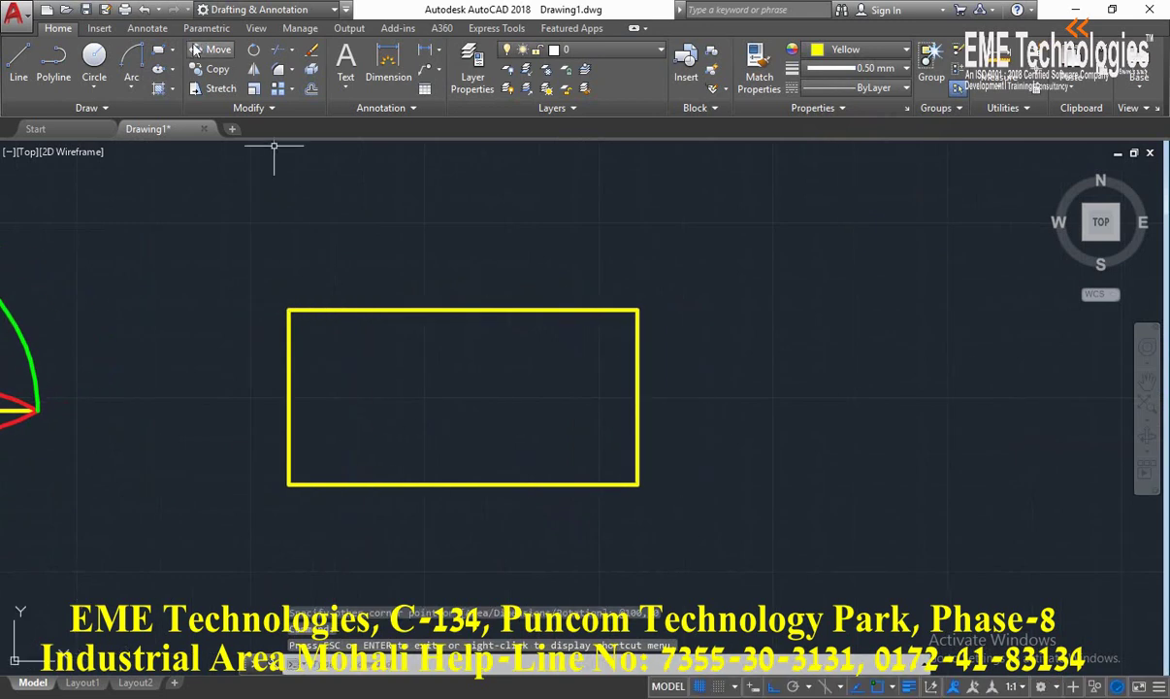
click(137, 90)
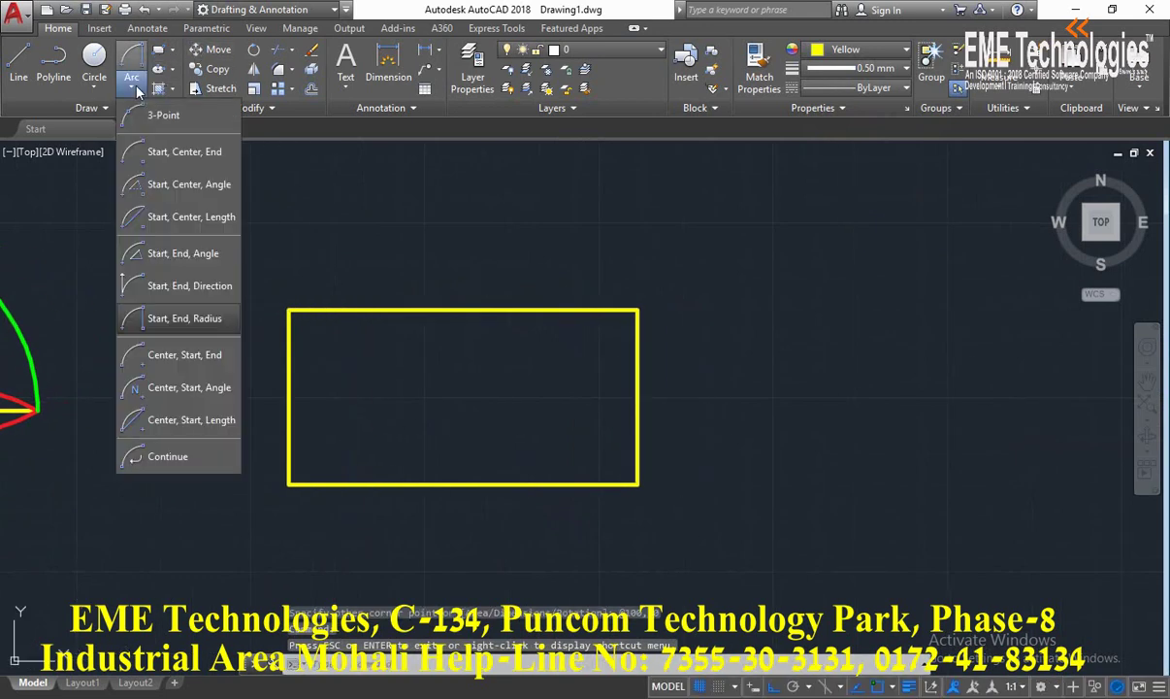
click(179, 356)
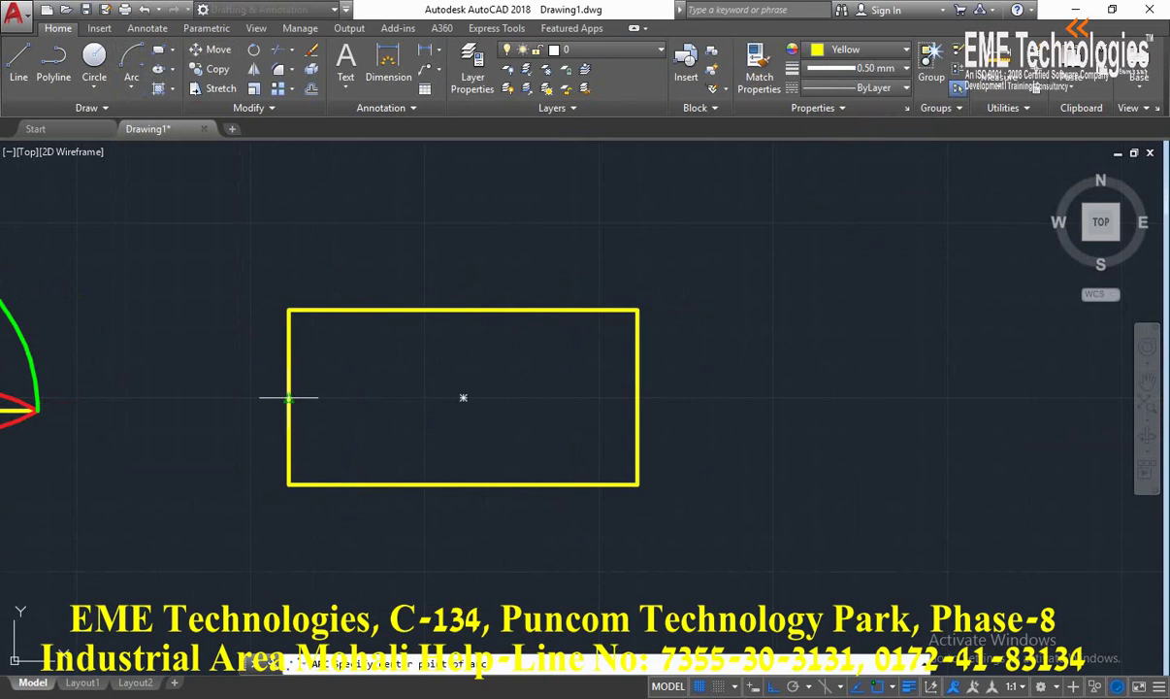
click(289, 483)
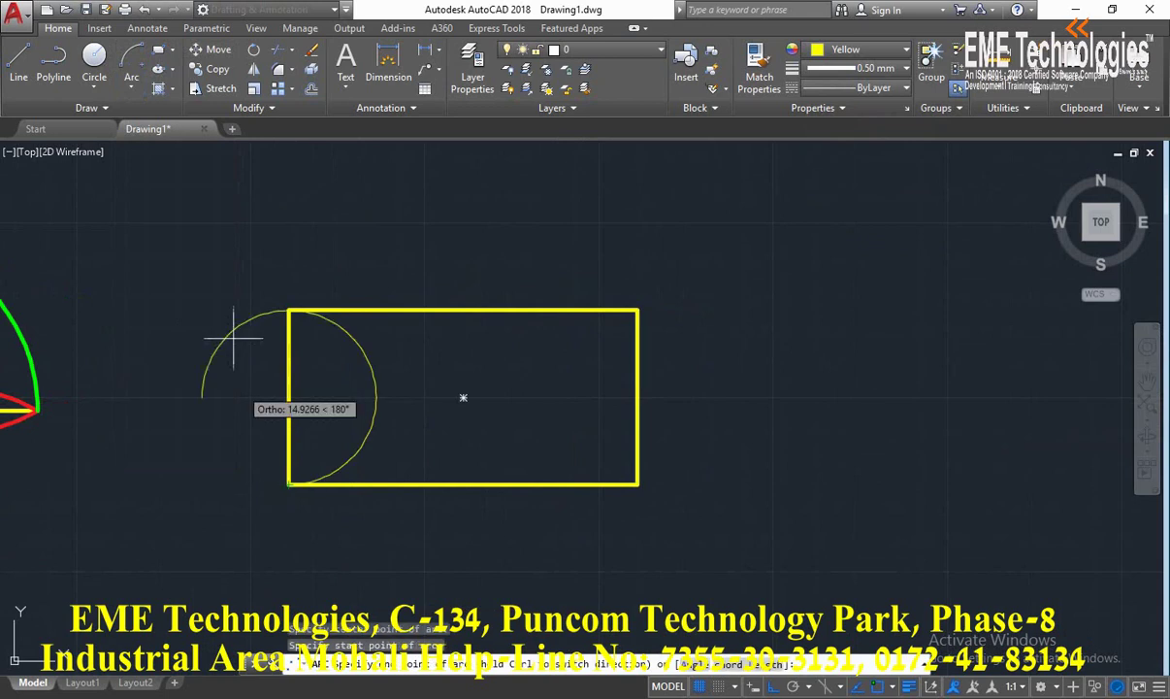
click(288, 311)
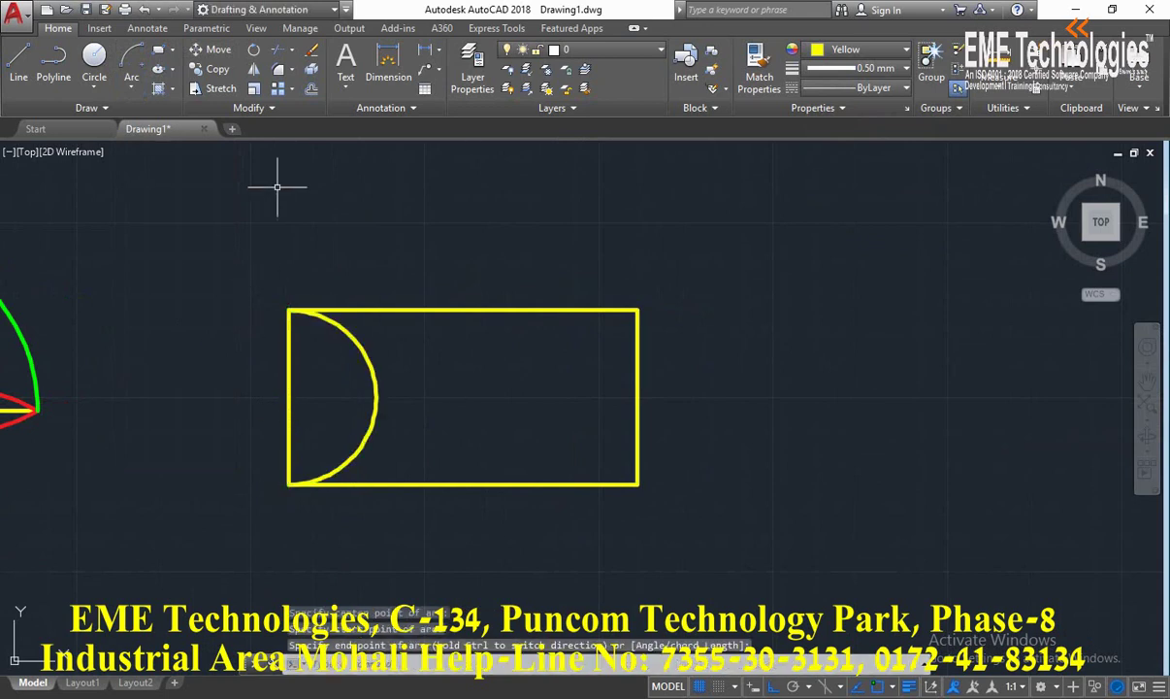
Step: Set the current colour to Green and draw a Center, Start, End arc about the left edge's midpoint, from the top-left to the bottom-left corner
click(132, 60)
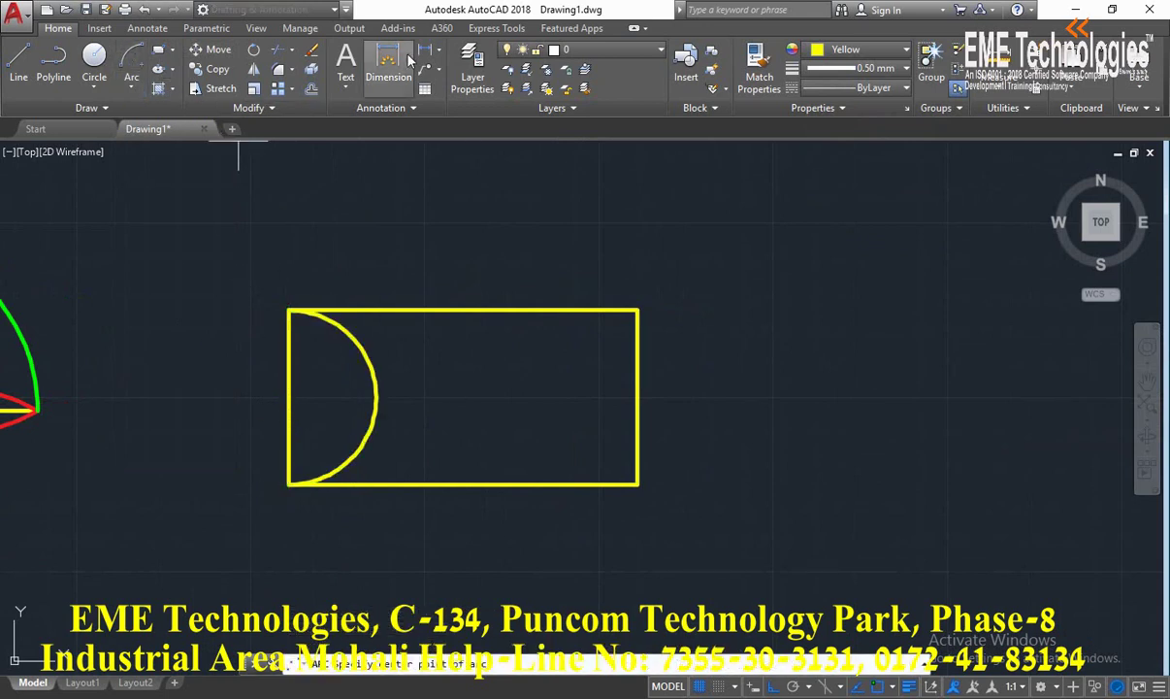
click(825, 50)
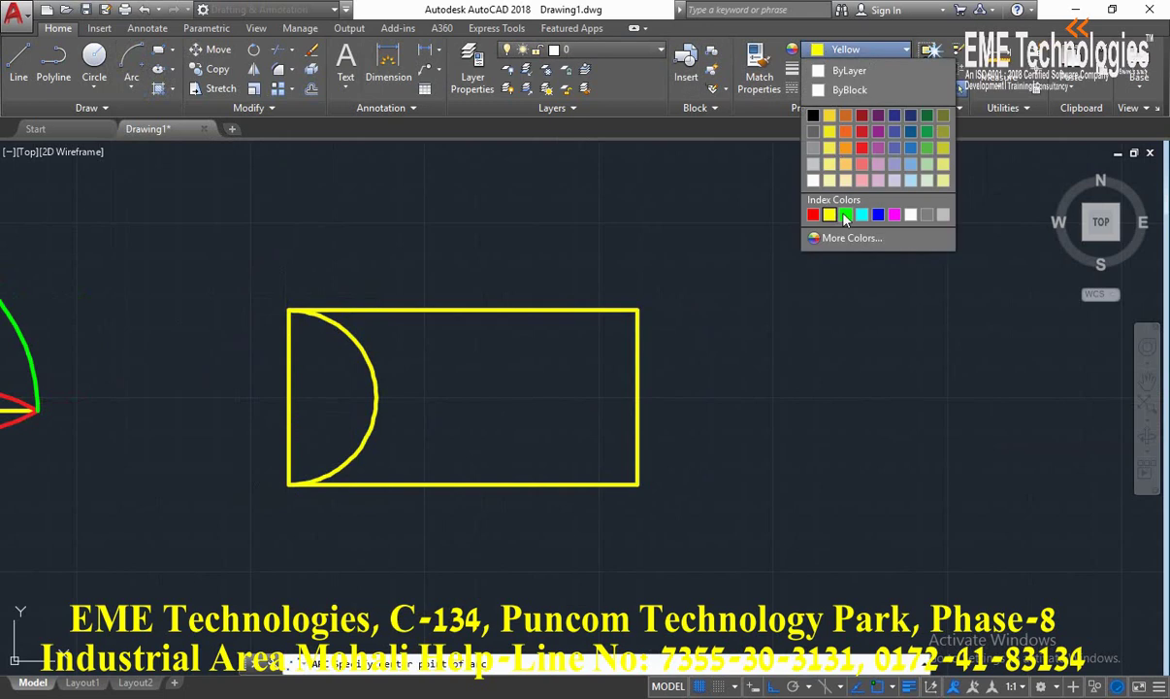
click(845, 215)
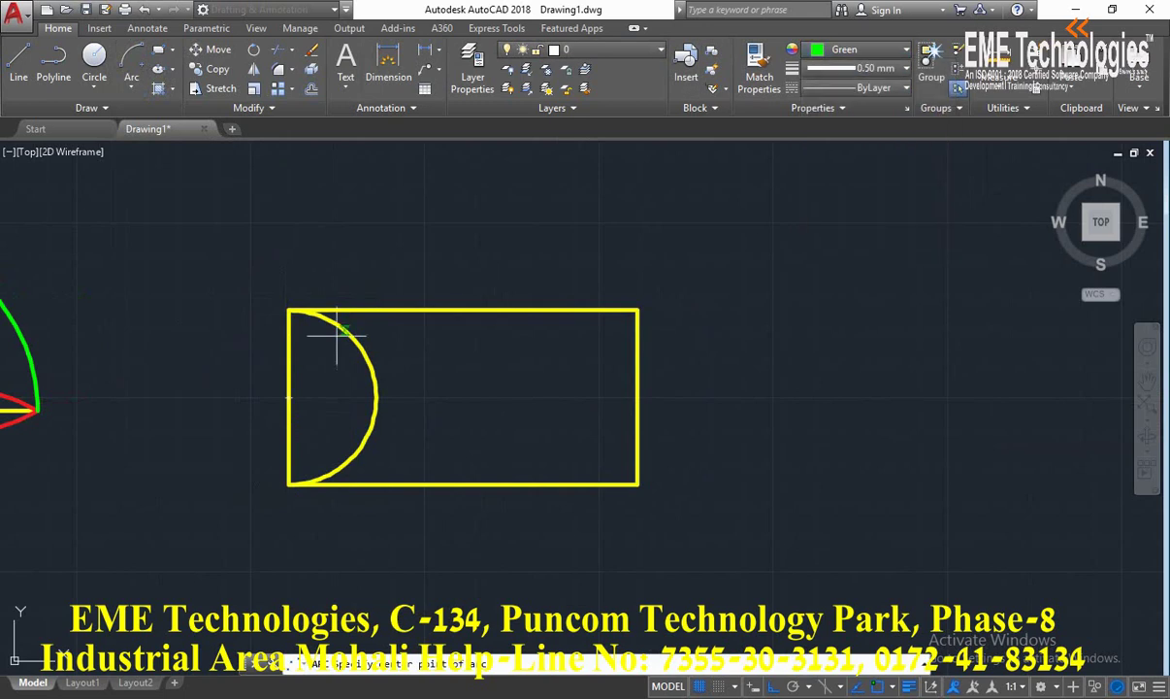
click(288, 399)
click(288, 310)
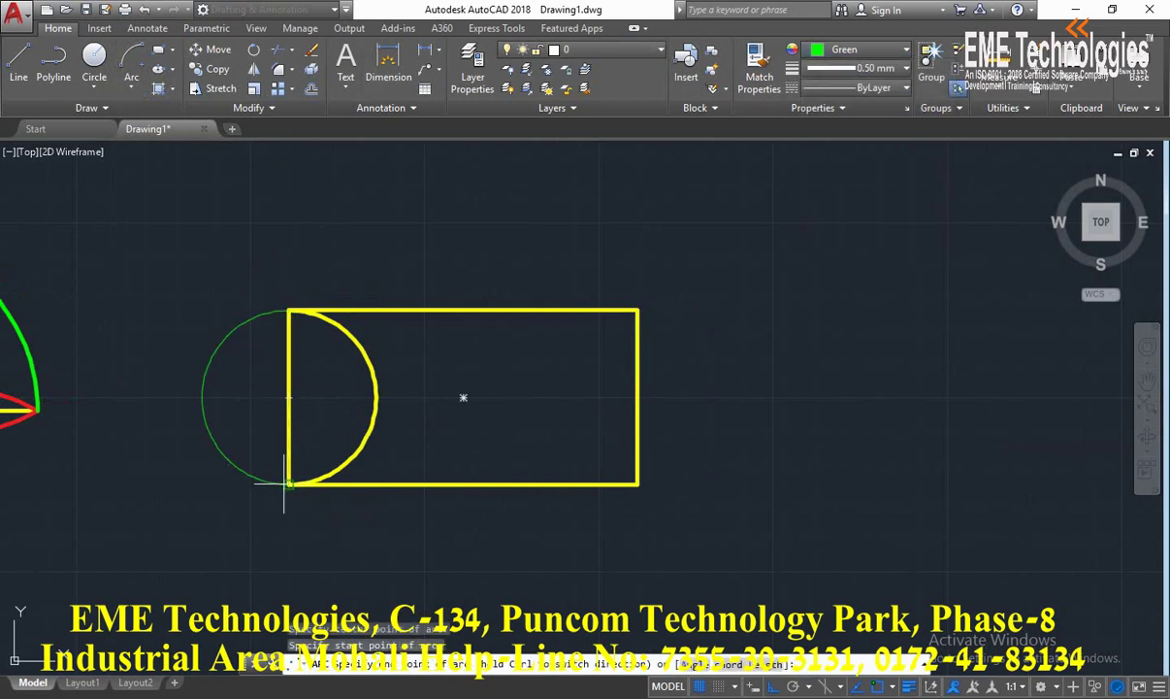
click(287, 483)
Step: Erase the yellow arc inside the rectangle
click(380, 353)
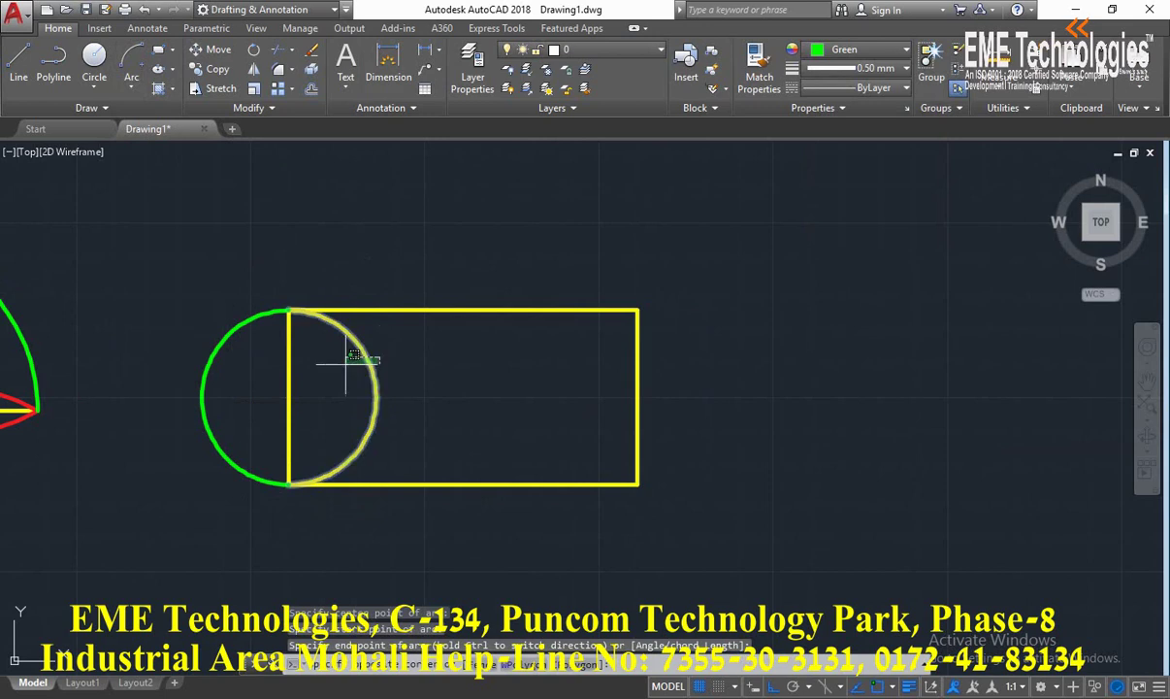
click(347, 362)
click(312, 56)
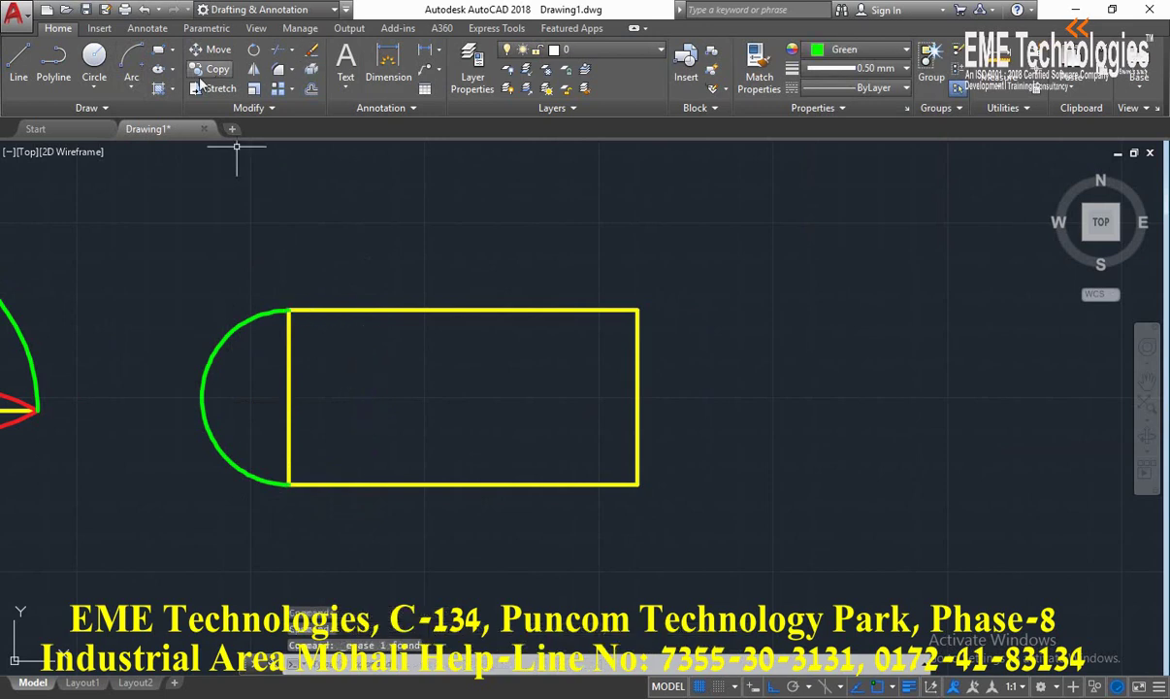
Step: Draw a Center, Start, End arc about the rectangle's right edge midpoint, from the bottom-right corner to the top-right corner
click(131, 85)
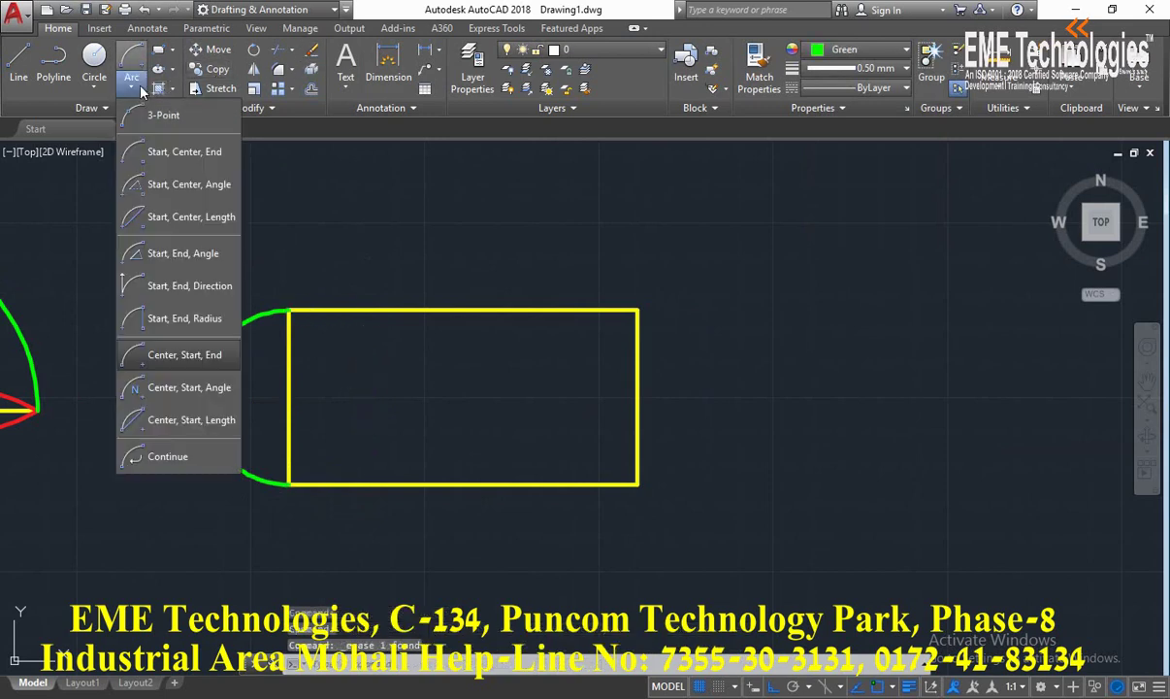
click(165, 352)
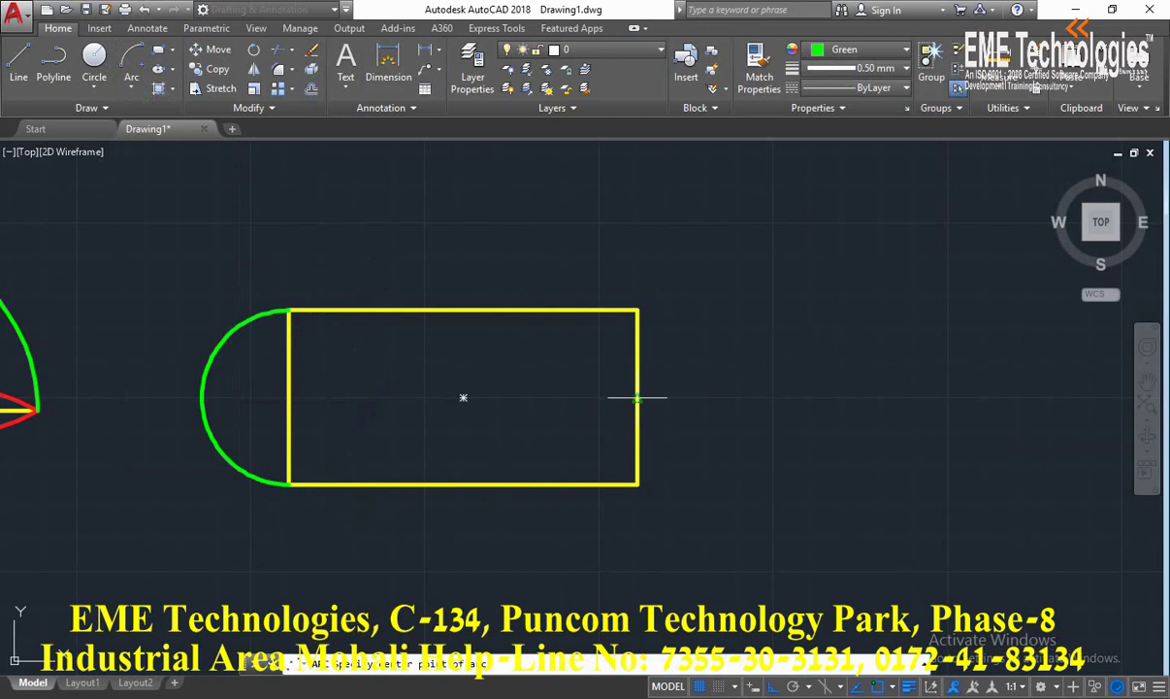
click(638, 398)
click(639, 483)
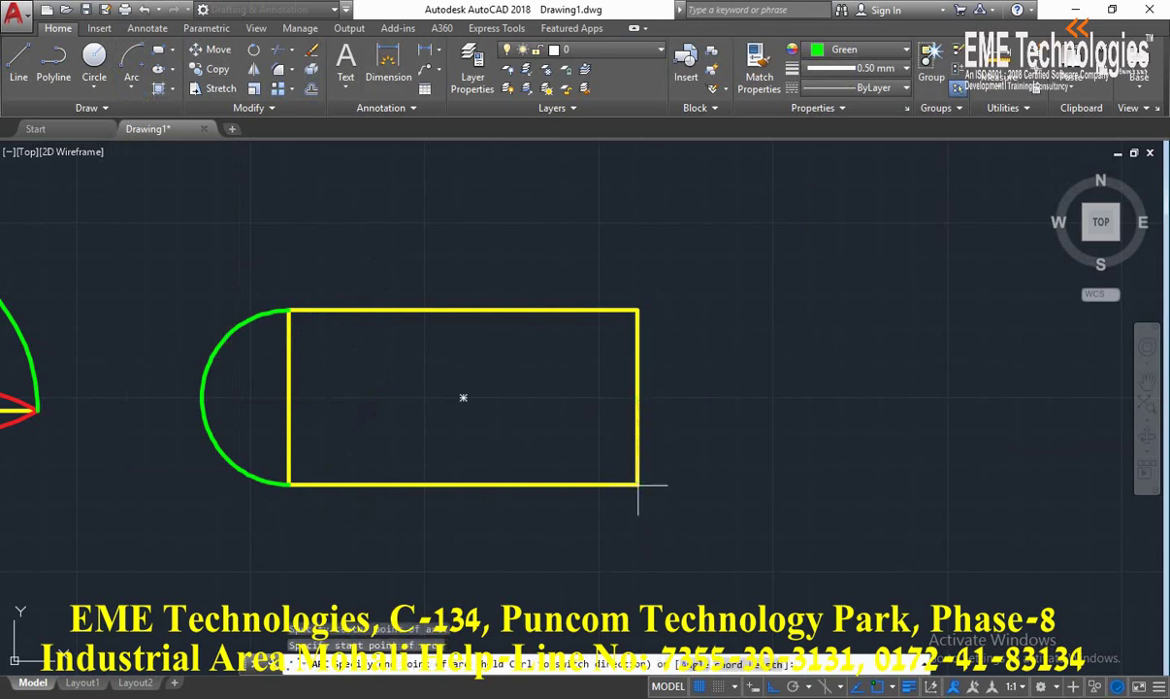
click(639, 311)
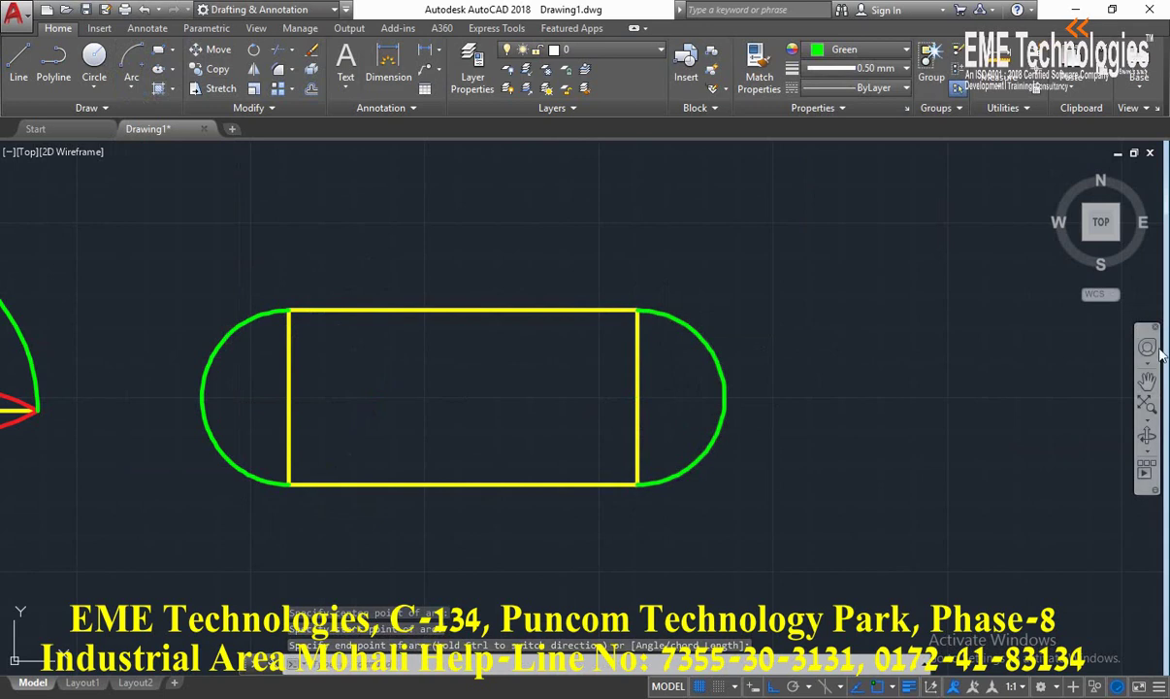
Step: Draw another 100 by 50 rectangle in the empty area beyond the rounded shape, and set the current colour to Yellow
click(1147, 378)
drag(998, 385, 275, 388)
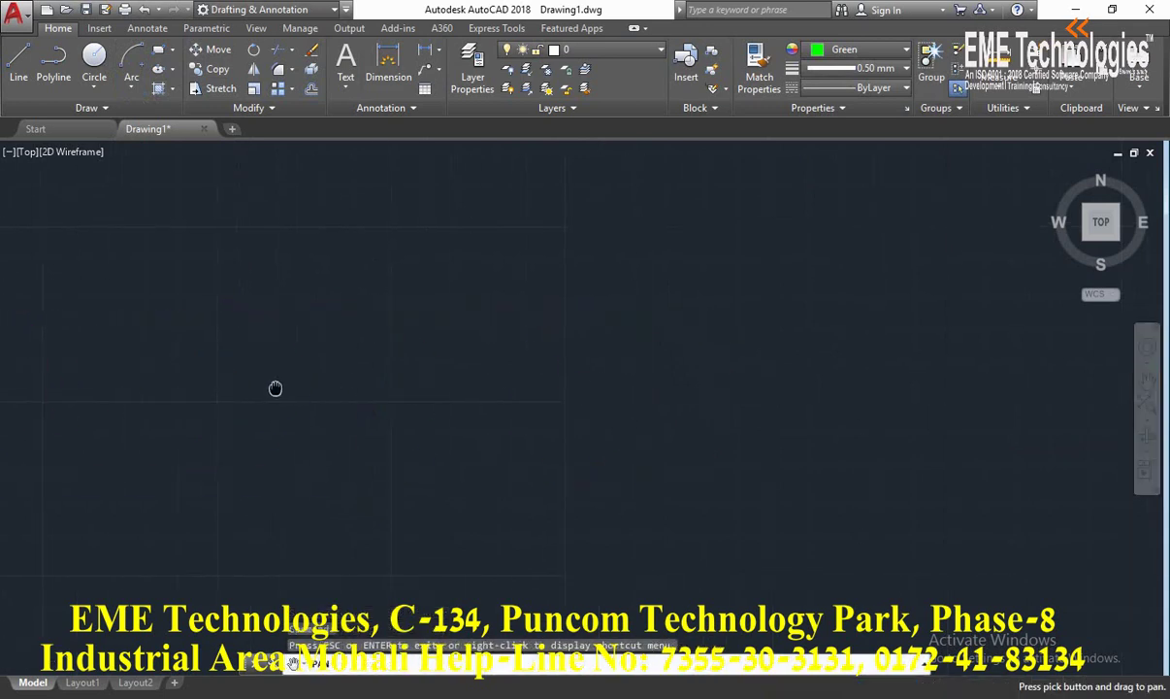
right_click(152, 187)
click(180, 198)
right_click(181, 198)
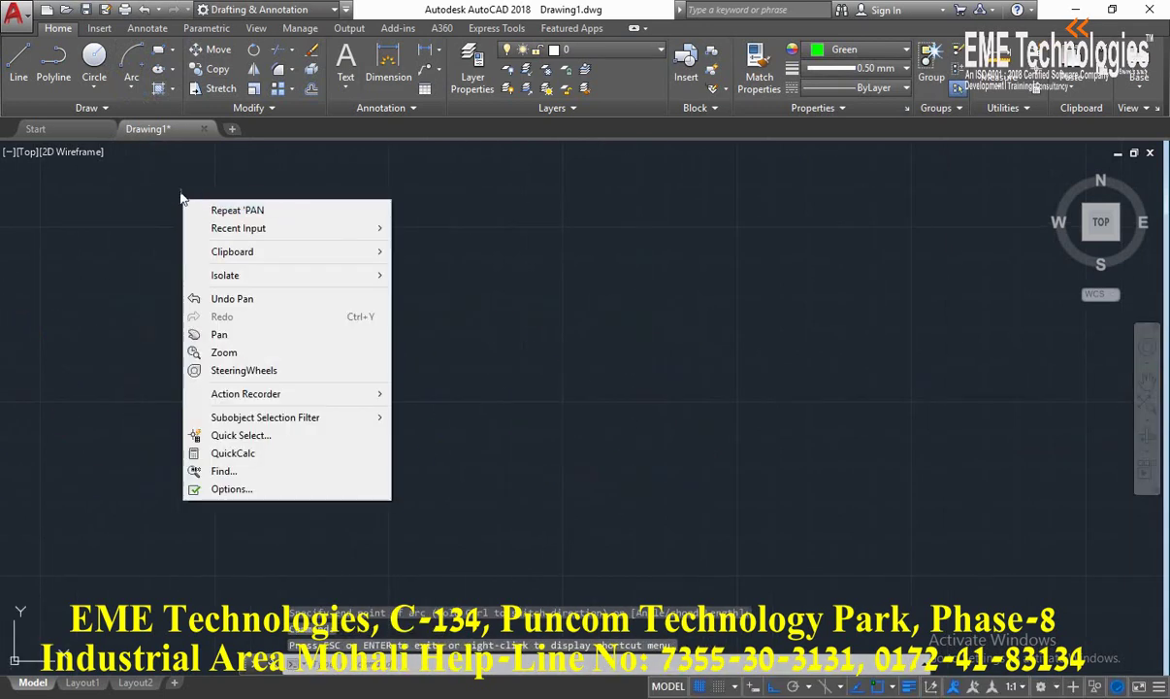
click(158, 51)
click(230, 478)
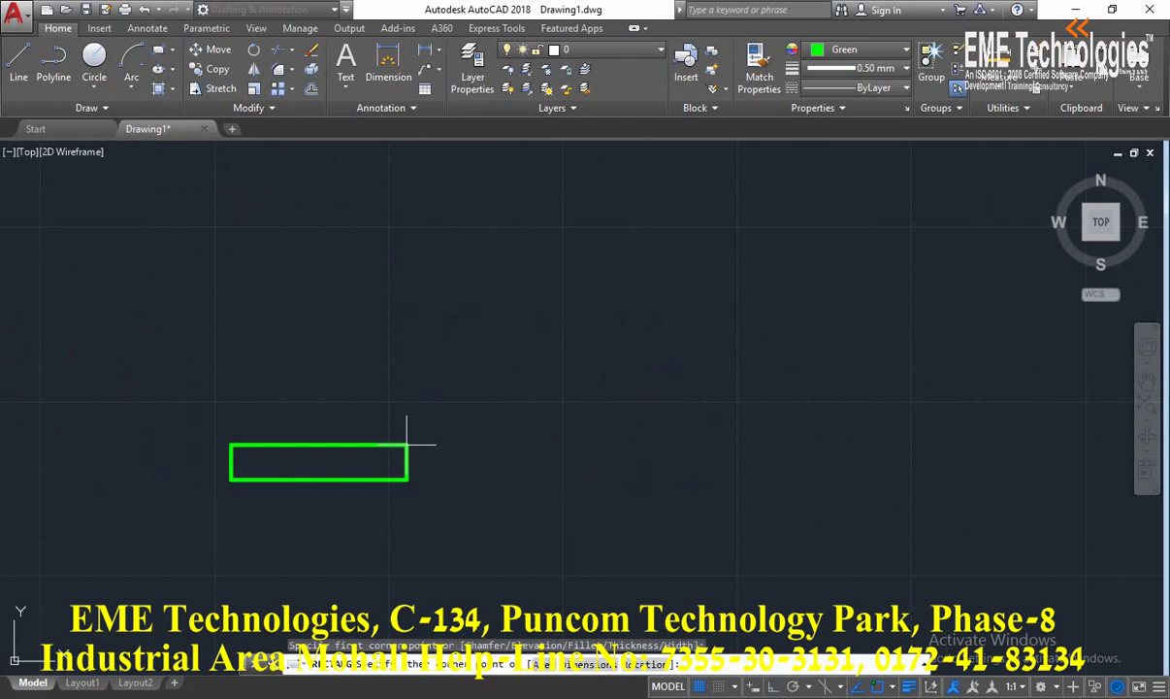
click(227, 240)
click(818, 52)
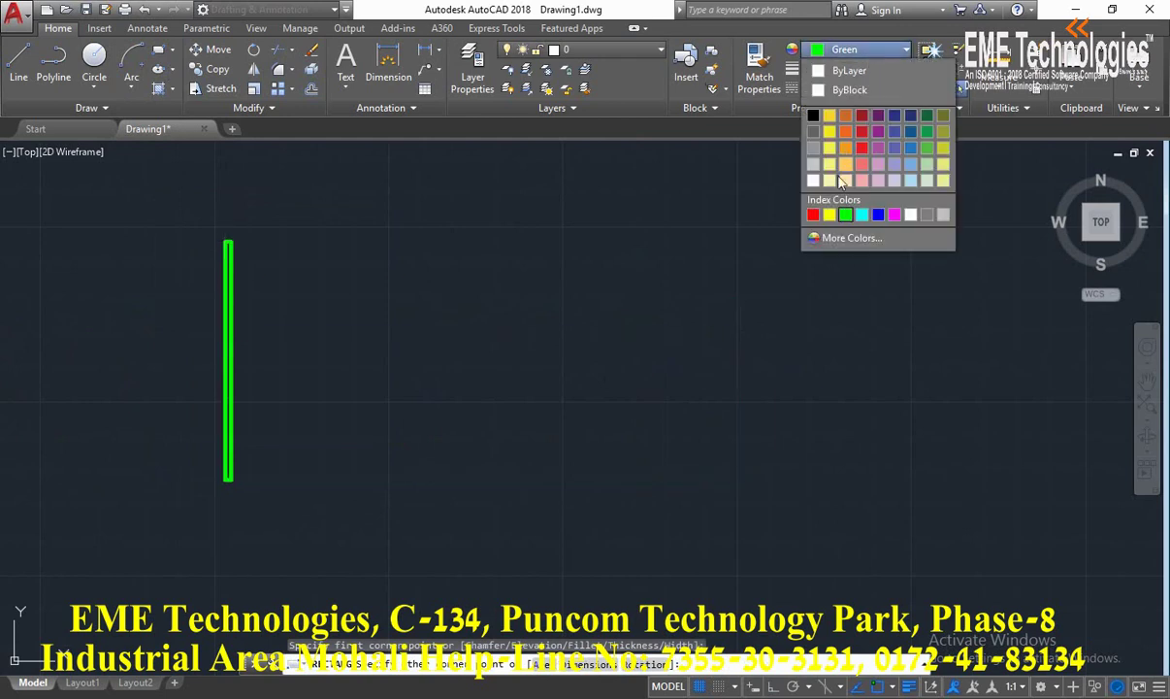
click(830, 215)
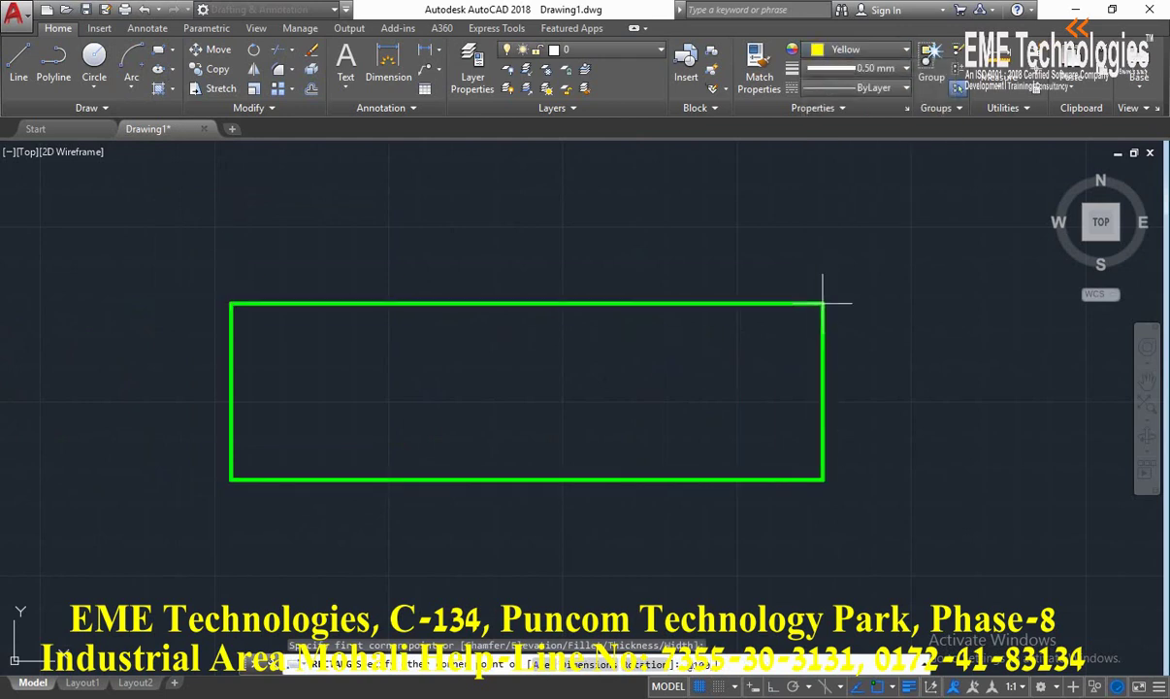
key(Return)
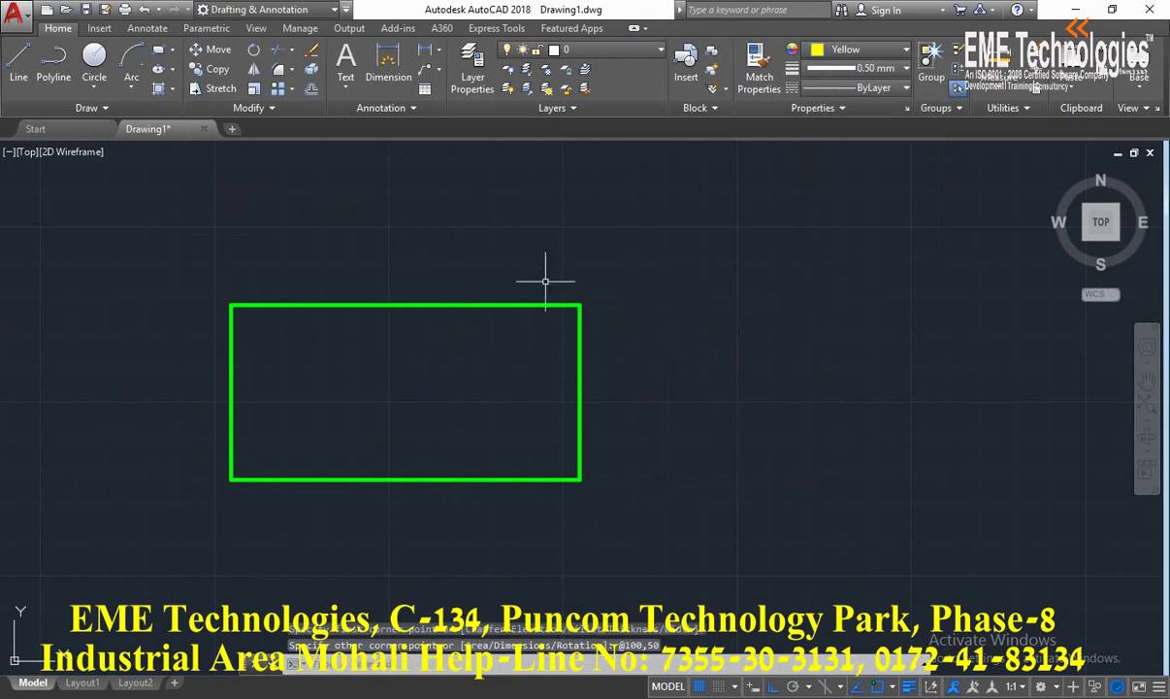
click(131, 87)
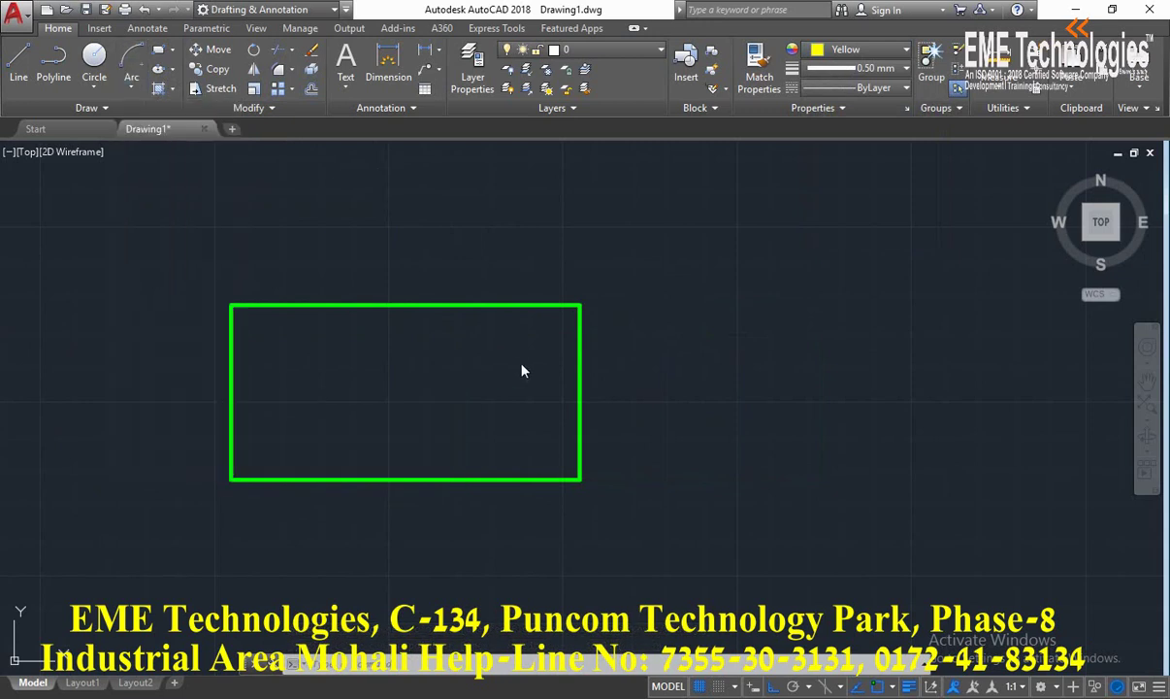
click(1147, 384)
drag(956, 378, 70, 342)
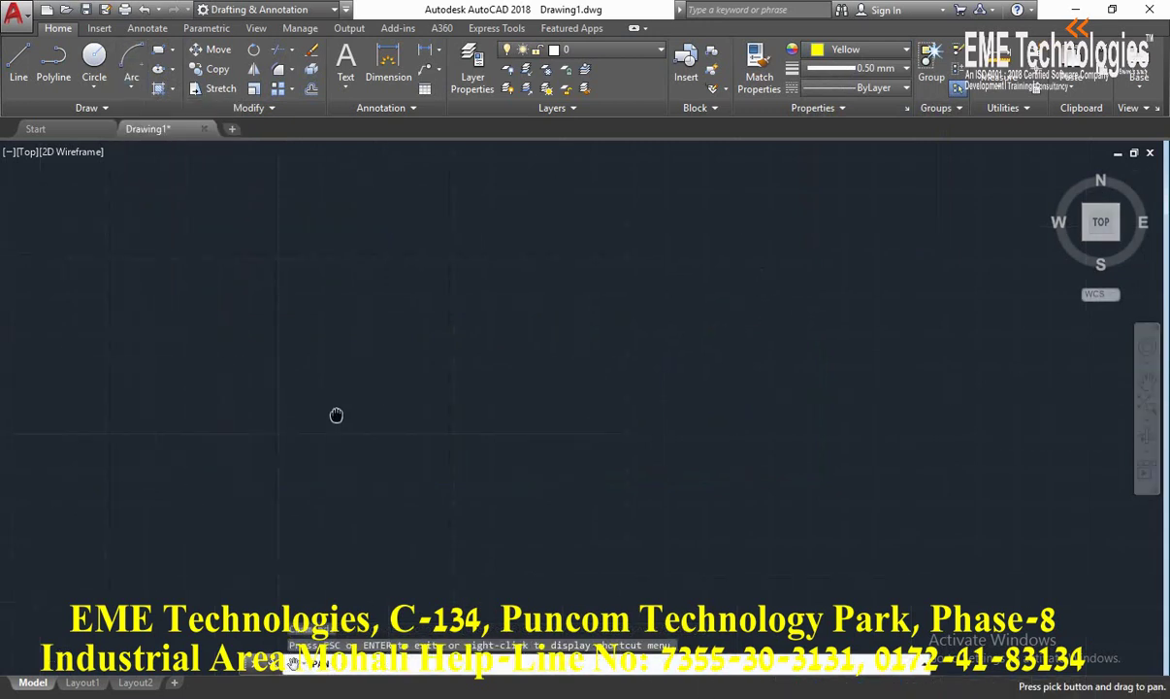
drag(336, 415, 196, 256)
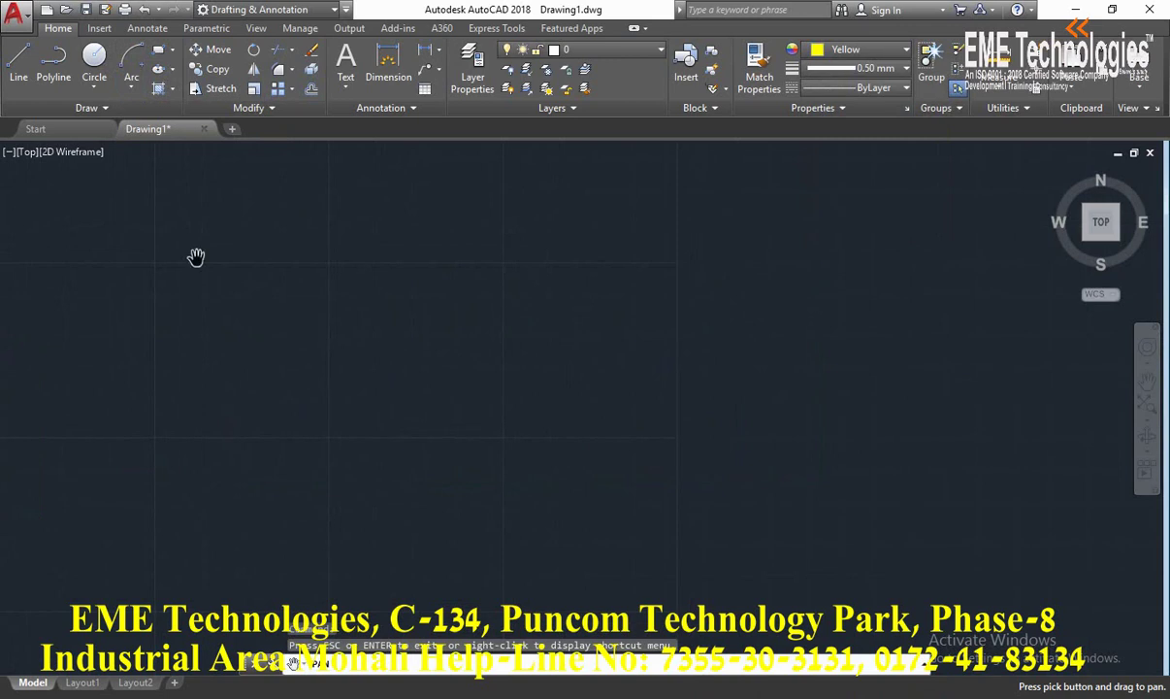
click(129, 87)
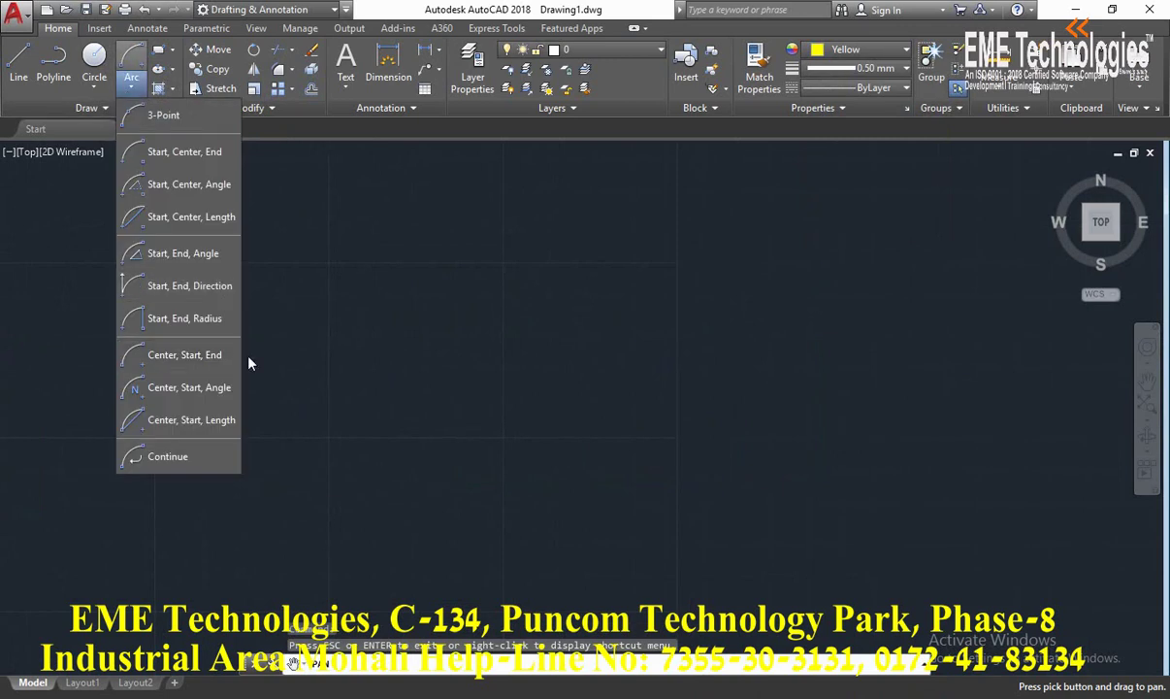
click(296, 353)
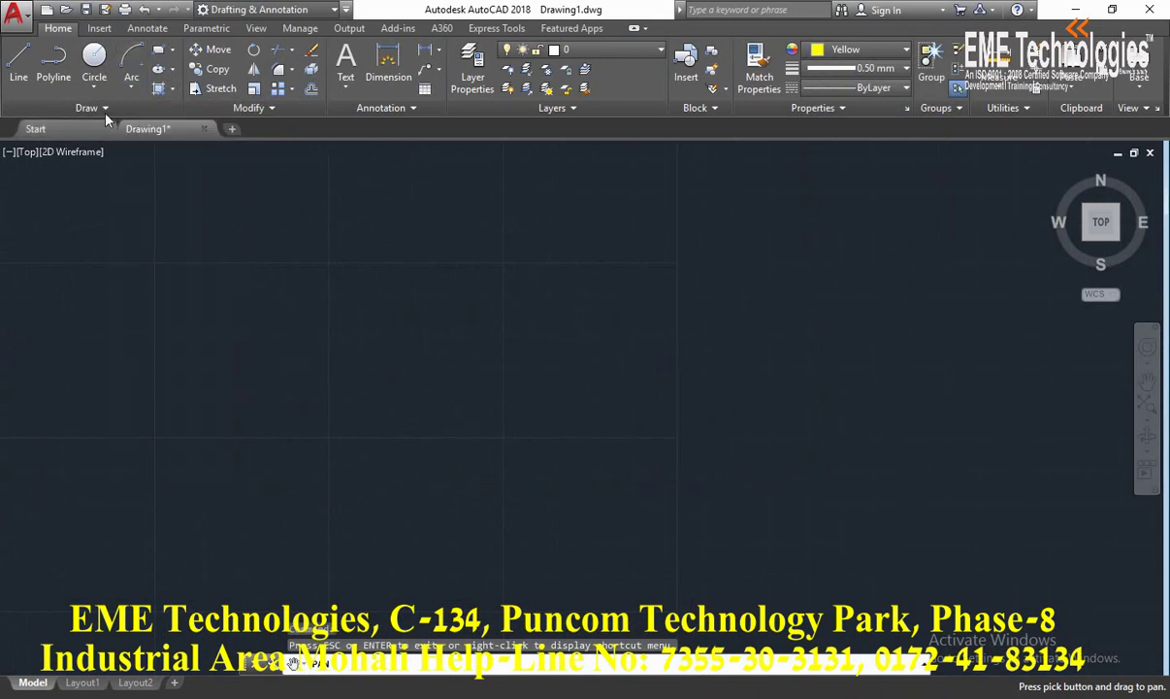
Step: Draw a 100-unit vertical line in the empty area and an equally long horizontal line crossing it at the midpoint
click(26, 56)
click(496, 240)
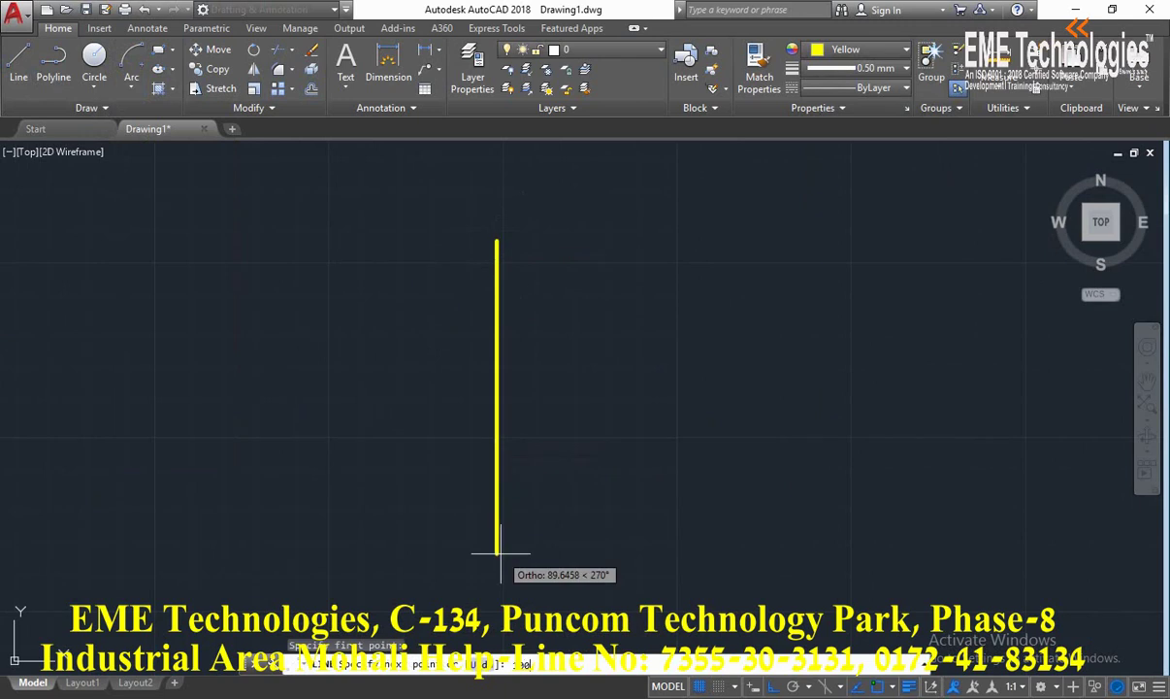
key(Return)
key(Return)
key(Return)
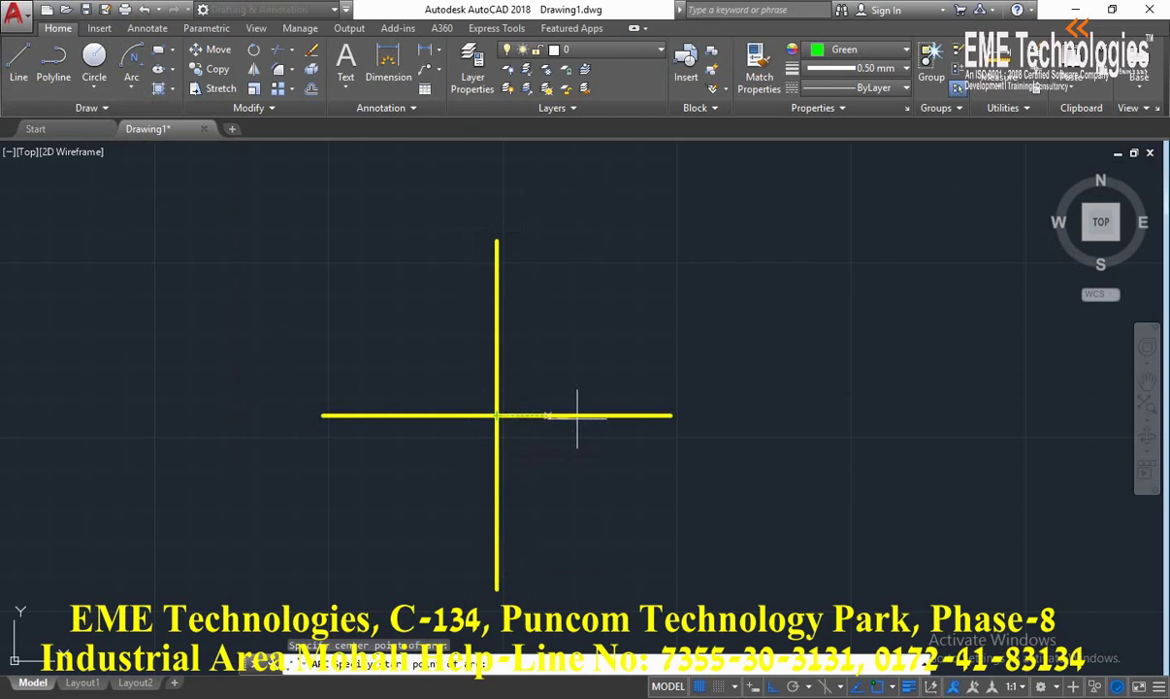
Step: Set the current colour to Green and draw a 45° Center, Start, Angle arc about the lines' intersection, starting at the horizontal line's right end
text(a)
key(Return)
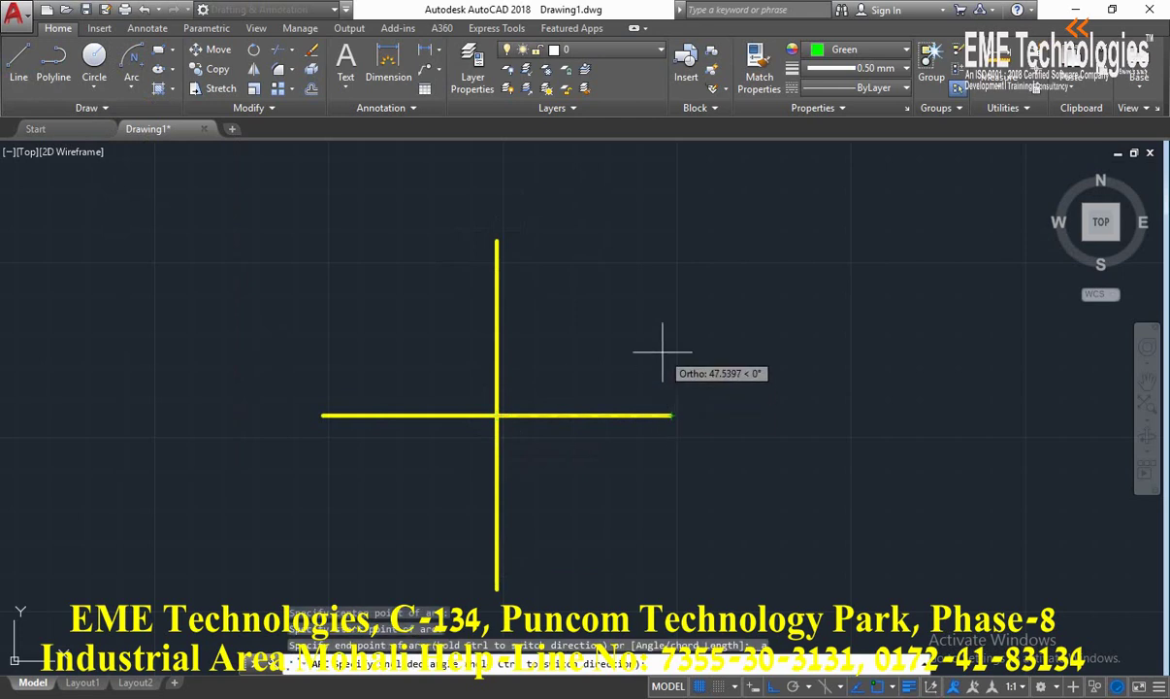
key(Return)
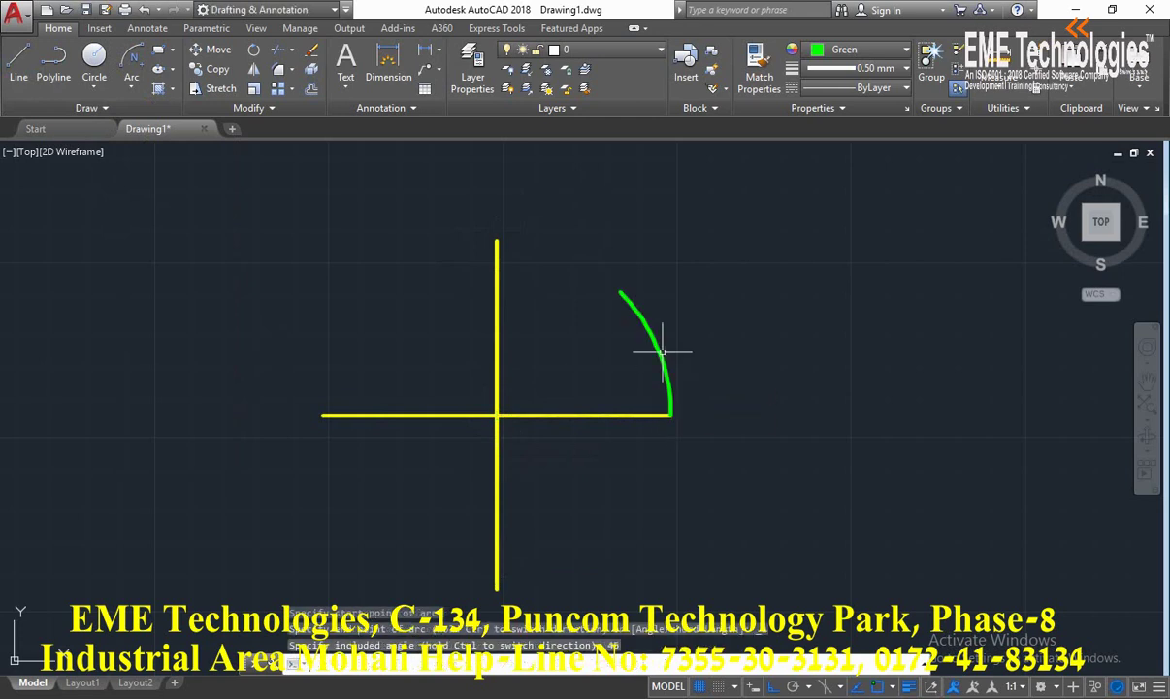
Step: Draw a 45° Center, Start, Angle arc about the intersection, starting at the vertical line's top end
click(134, 60)
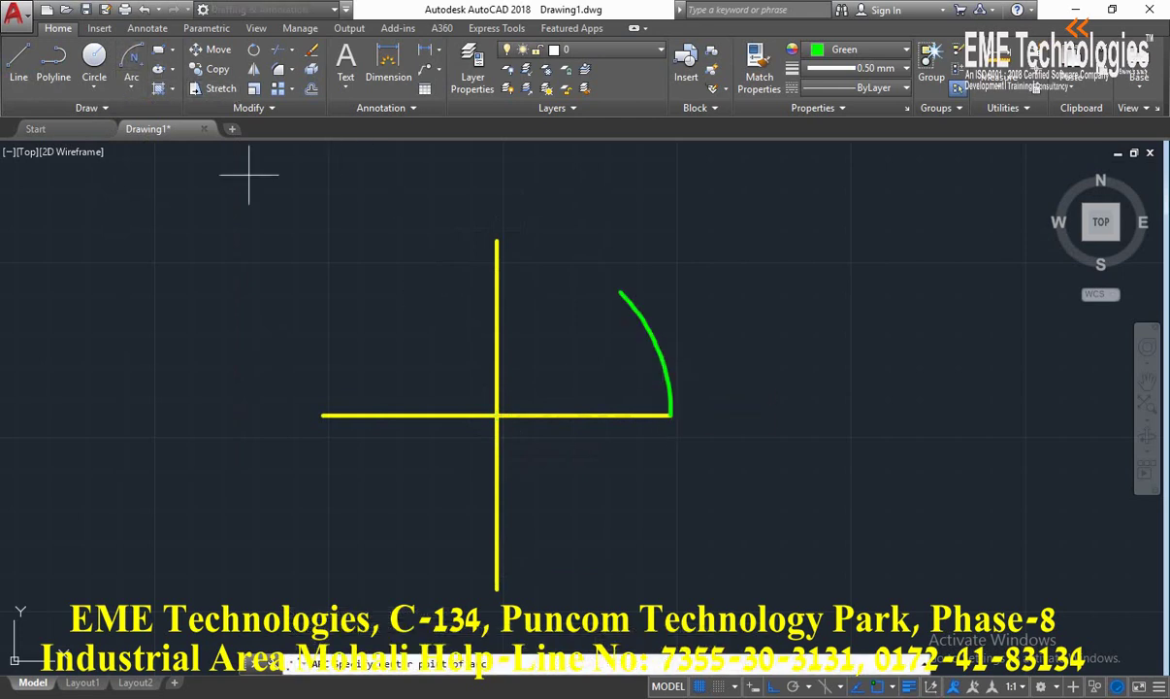
click(491, 415)
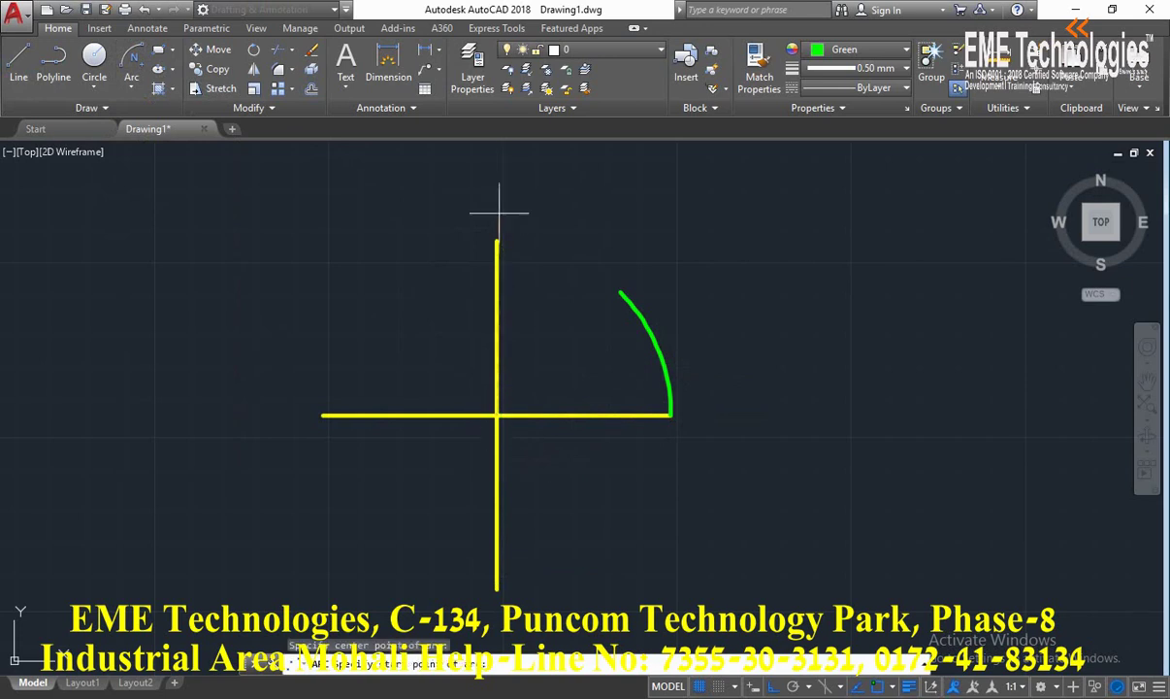
text(a)
key(Return)
text(45)
key(Return)
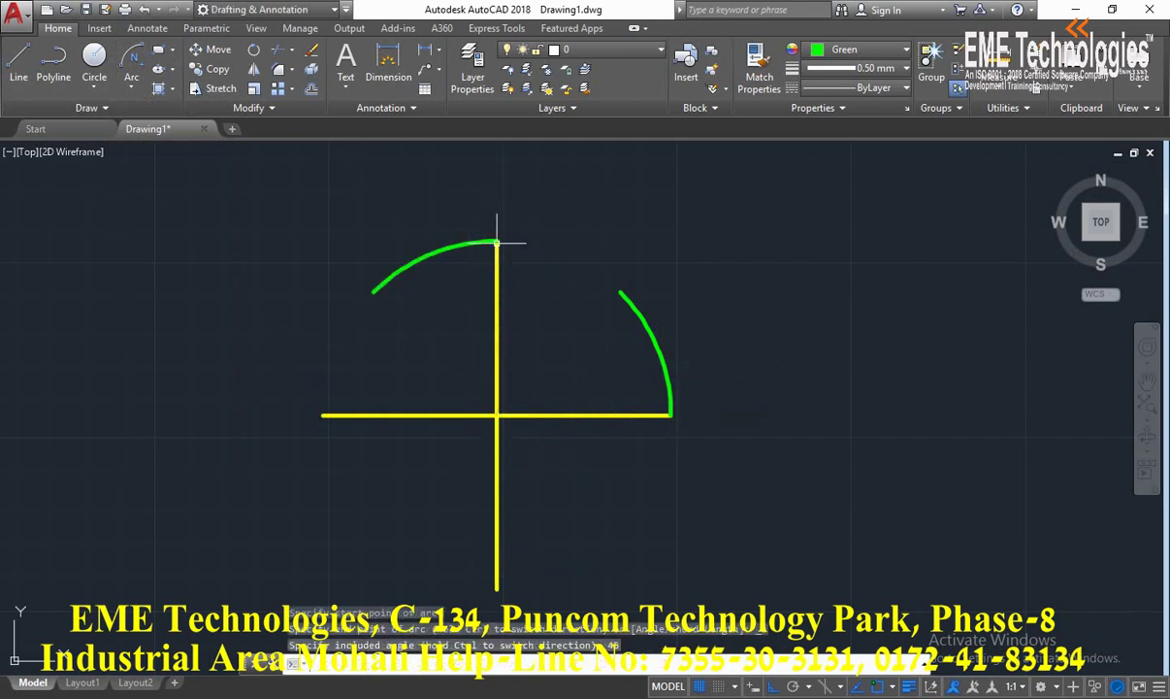
Step: Draw a 45° Center, Start, Angle arc about the intersection, starting at the horizontal line's left end
click(134, 60)
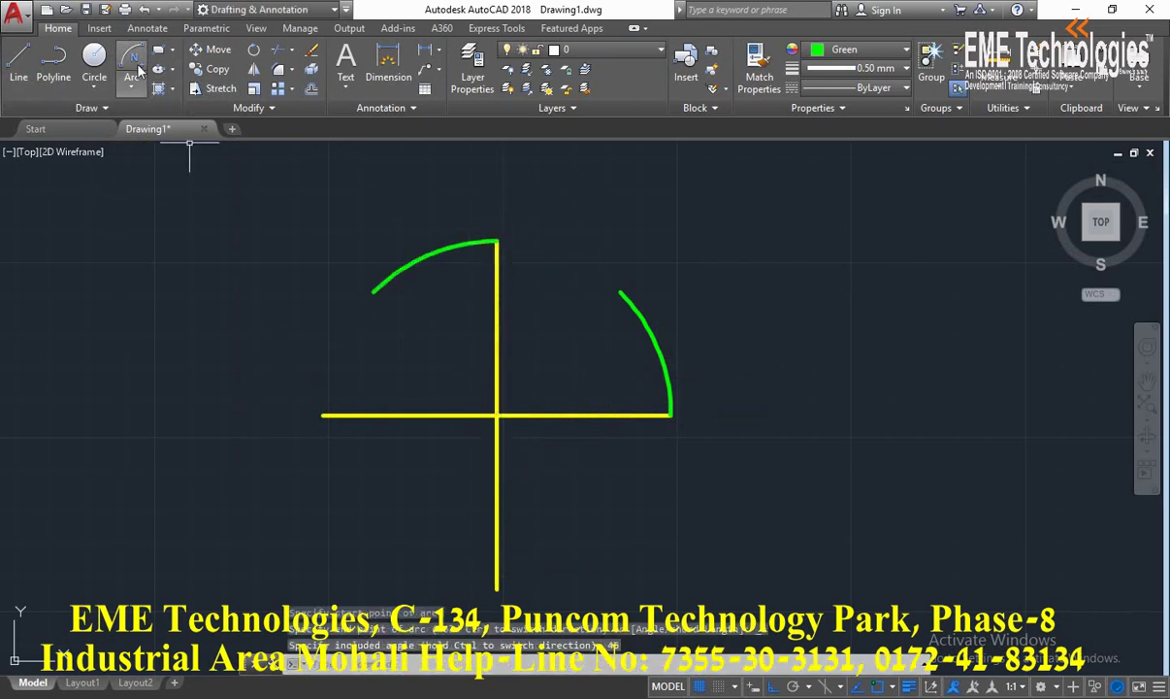
click(495, 415)
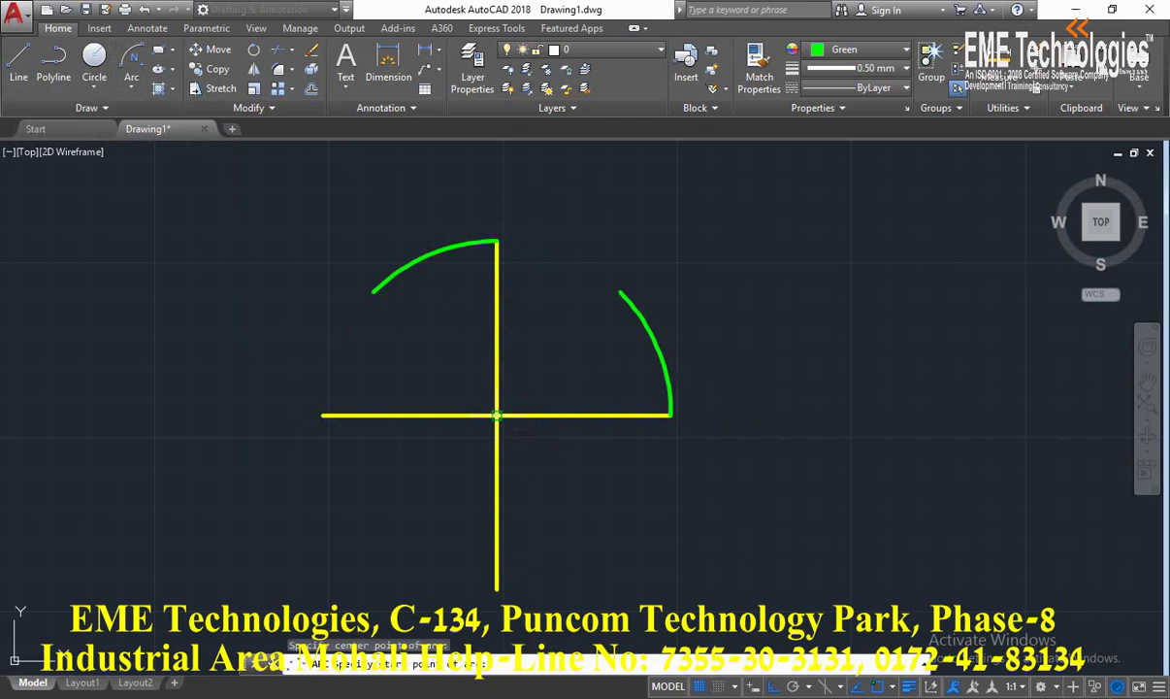
click(323, 415)
text(45)
key(Return)
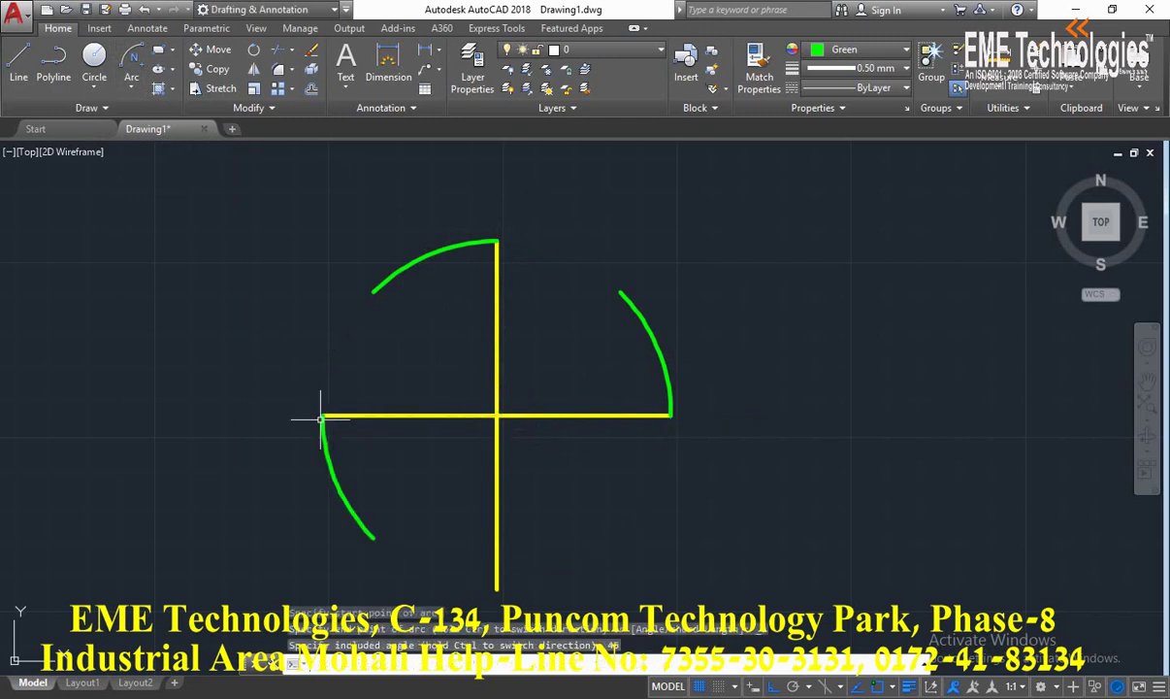
Step: Draw a 45° Center, Start, Angle arc about the intersection, starting at the vertical line's bottom end
click(134, 58)
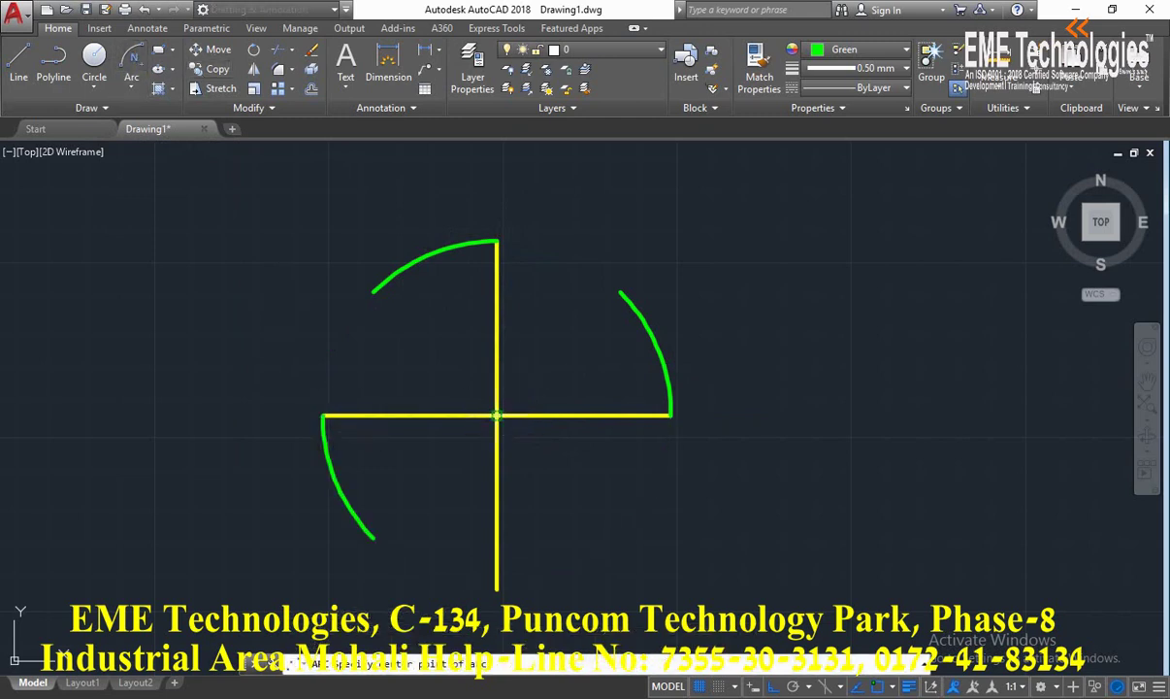
click(494, 415)
click(496, 590)
text(a)
key(Return)
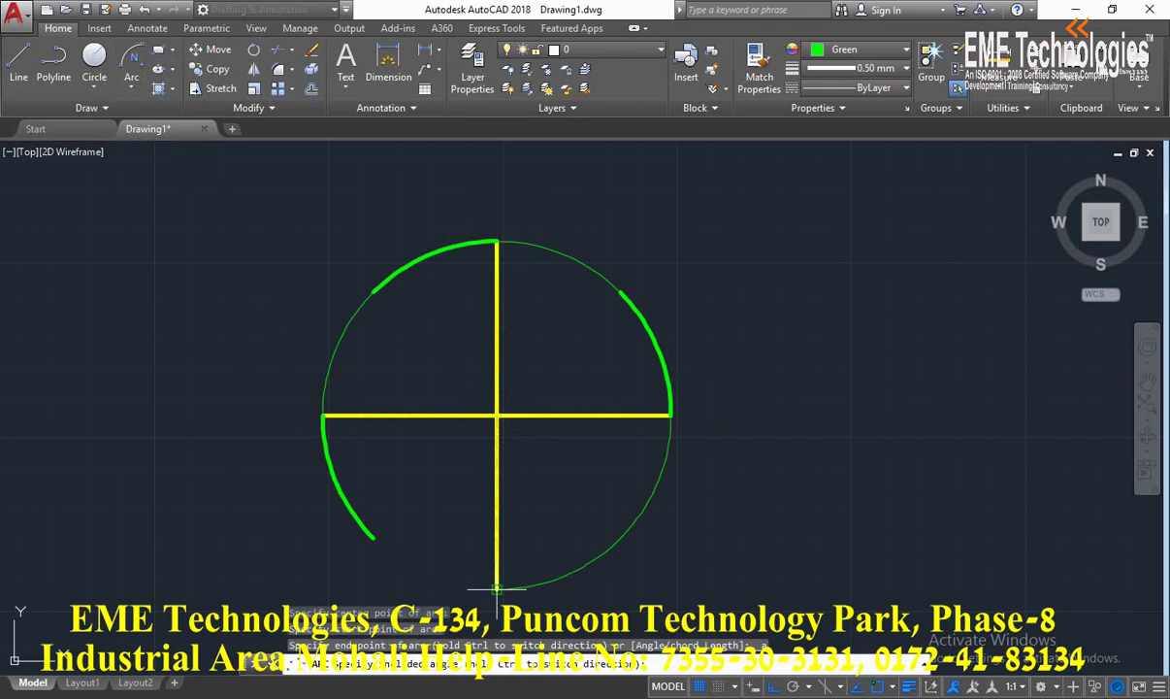
text(45)
key(Return)
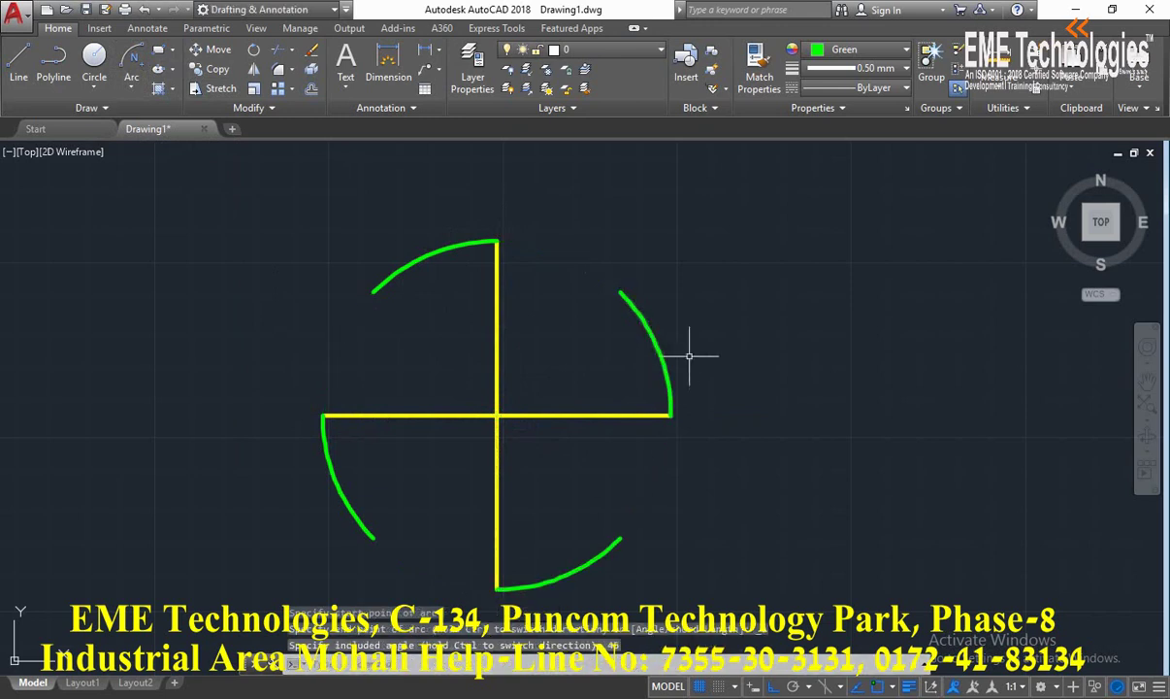
Step: Draw a 50-unit vertical green line in the empty area beyond the crossed lines and arcs
click(1147, 380)
drag(920, 388, 196, 334)
right_click(257, 184)
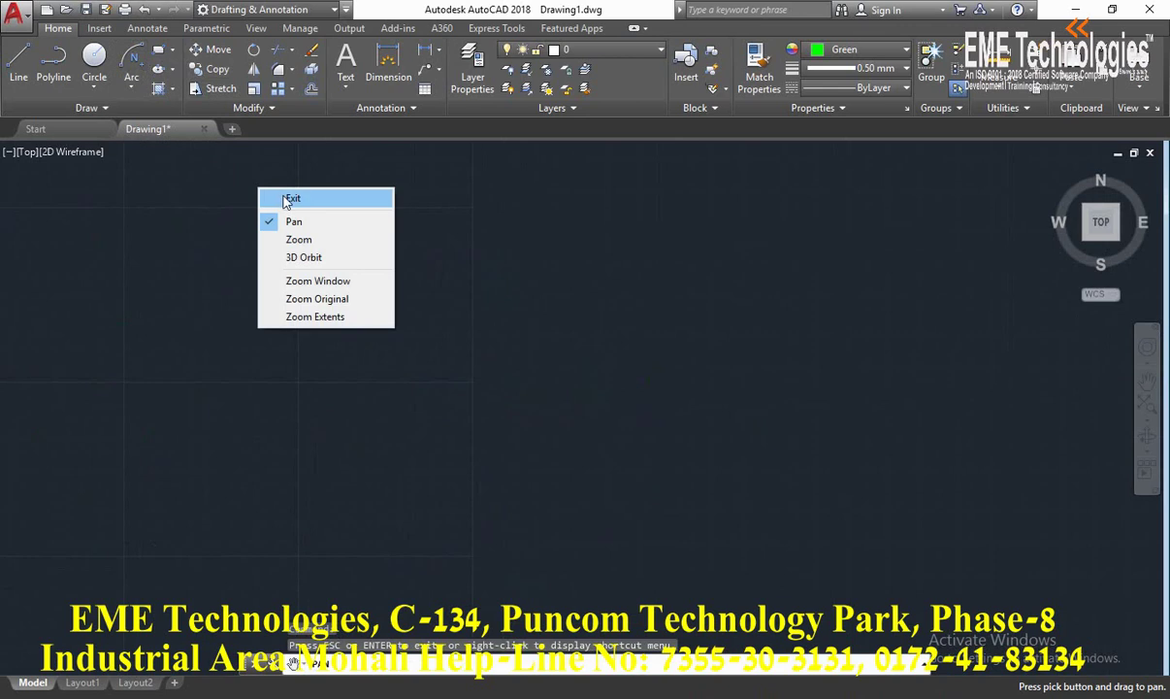
click(283, 199)
right_click(282, 196)
click(133, 91)
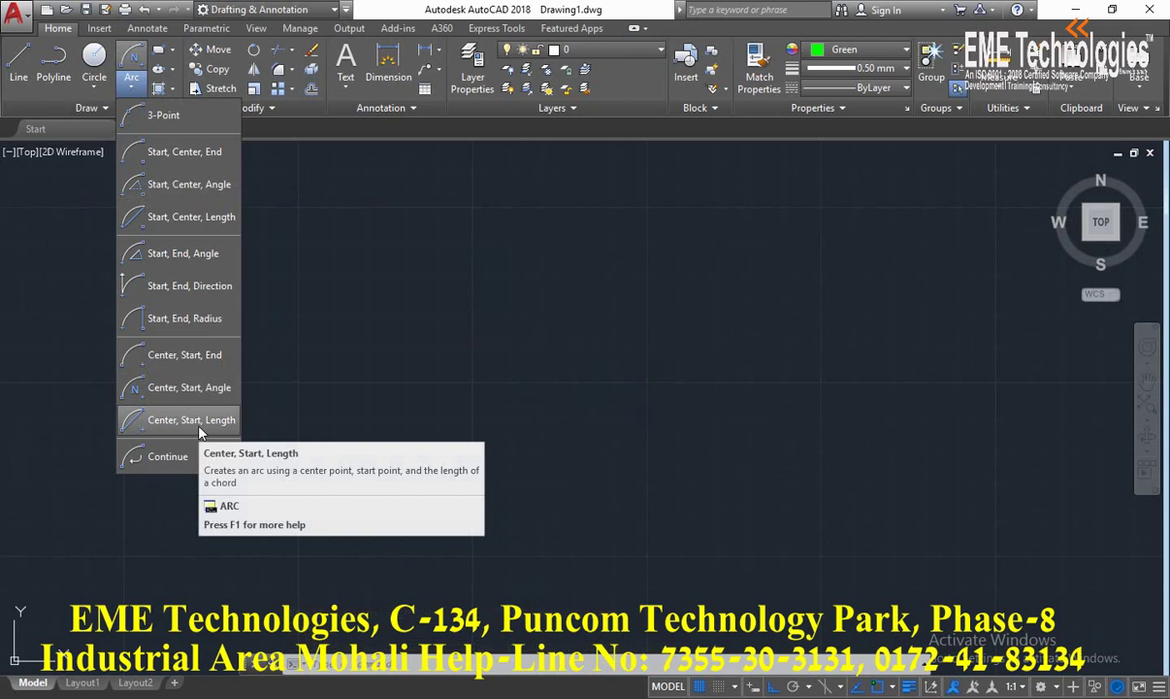
click(434, 358)
click(18, 63)
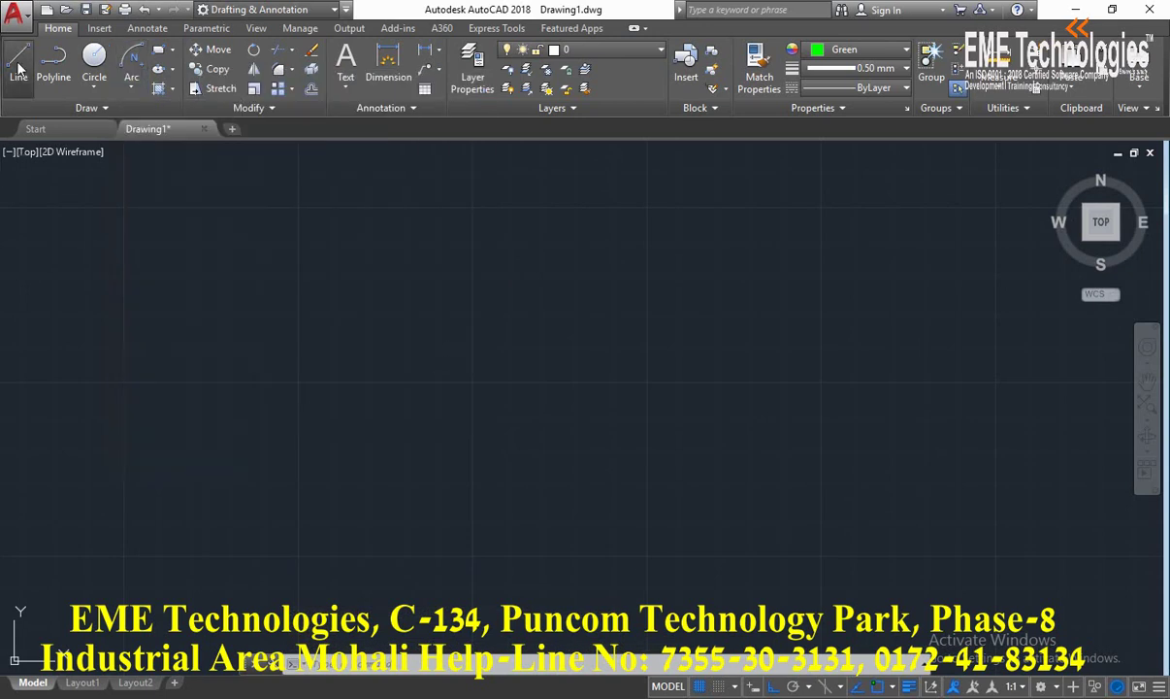
click(340, 253)
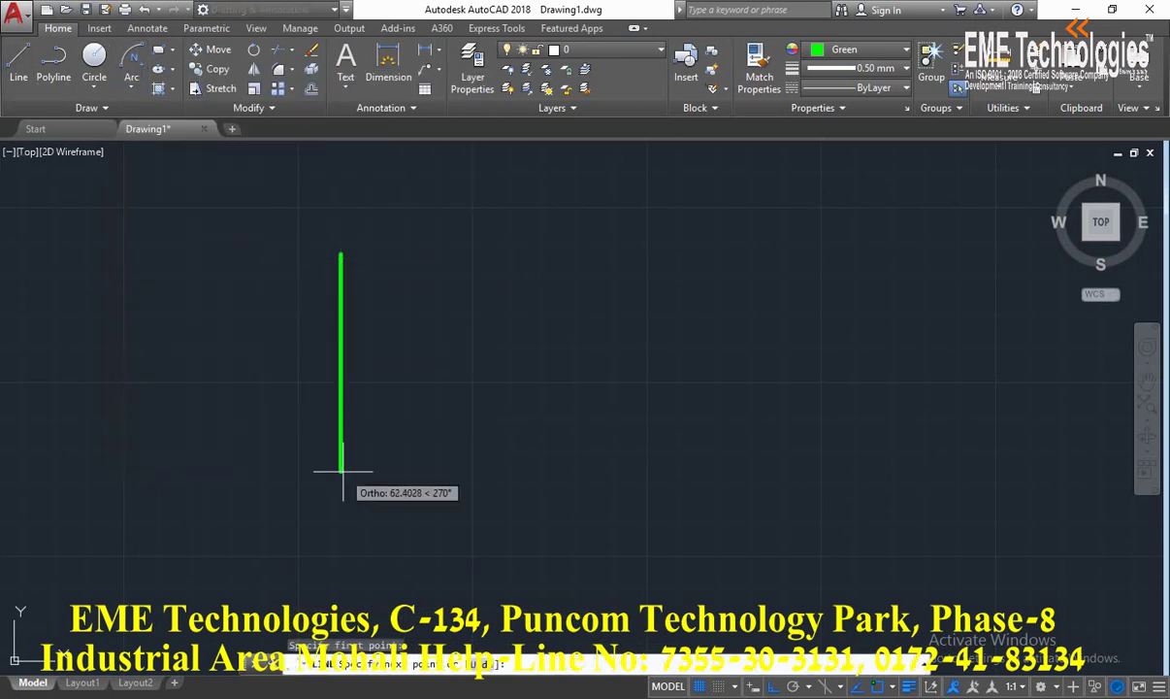
text(50)
key(Return)
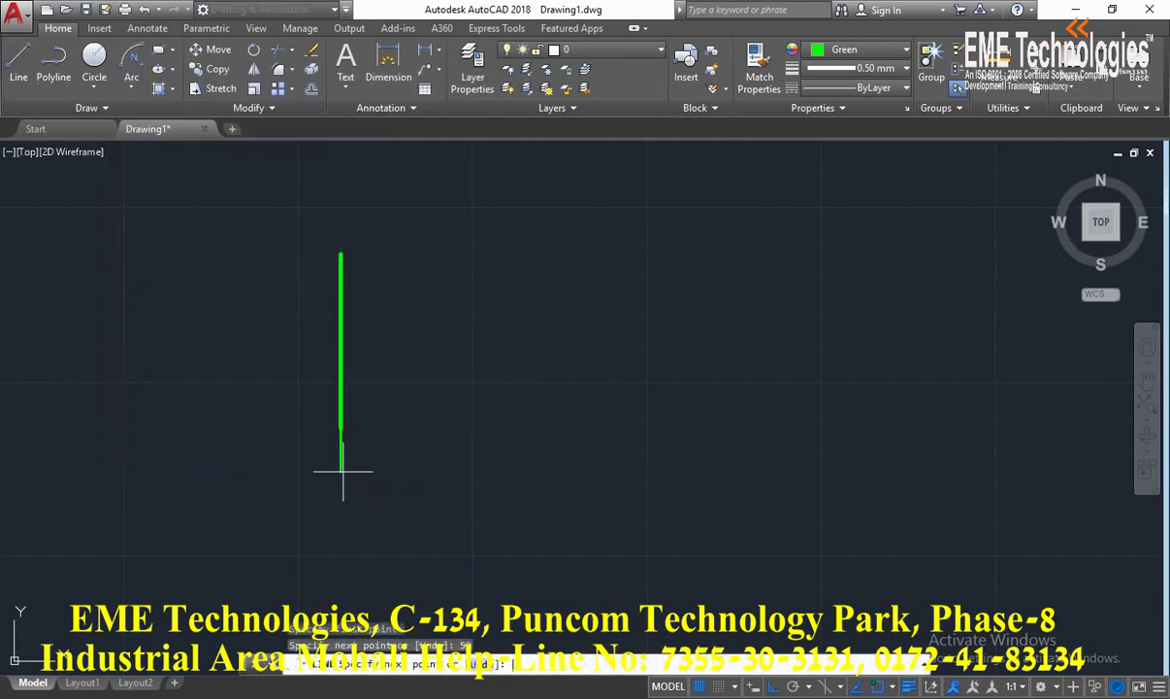
key(Return)
Step: Set the current colour to Blue for the new arc
click(136, 83)
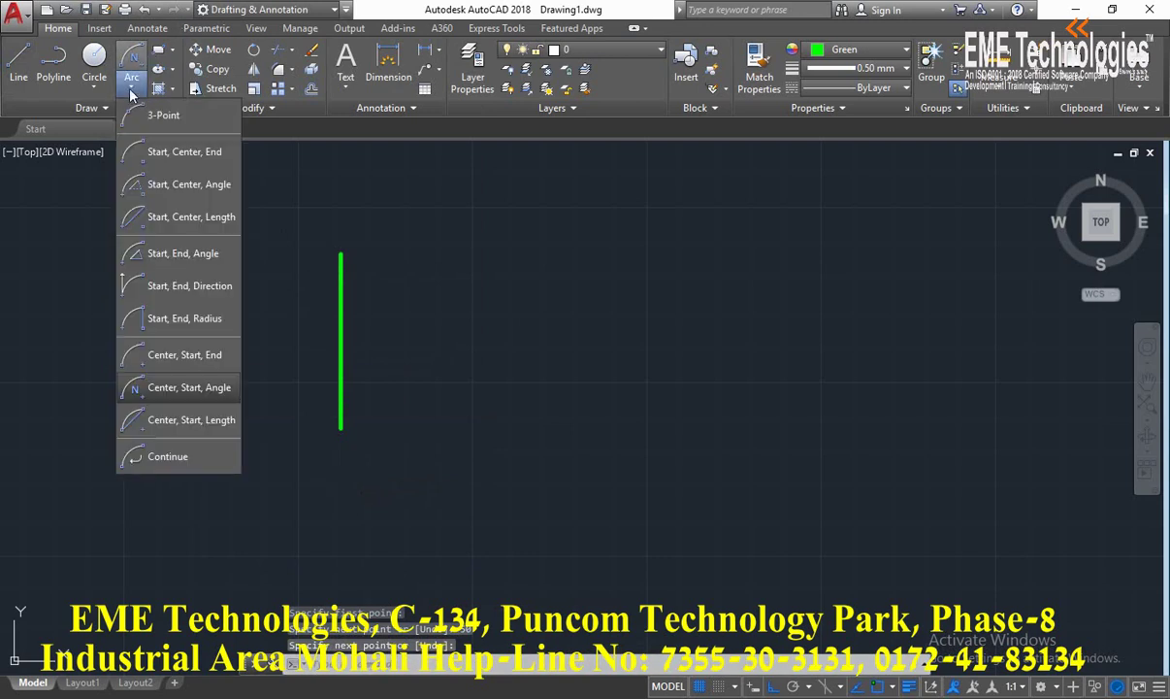
click(151, 396)
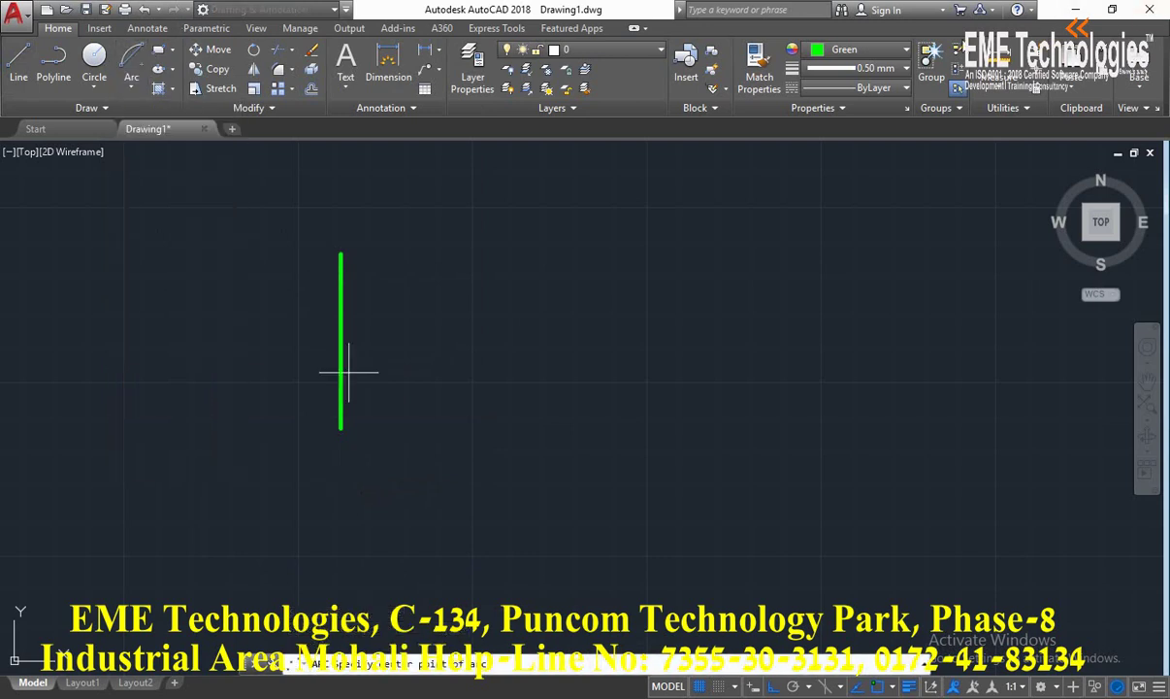
click(859, 50)
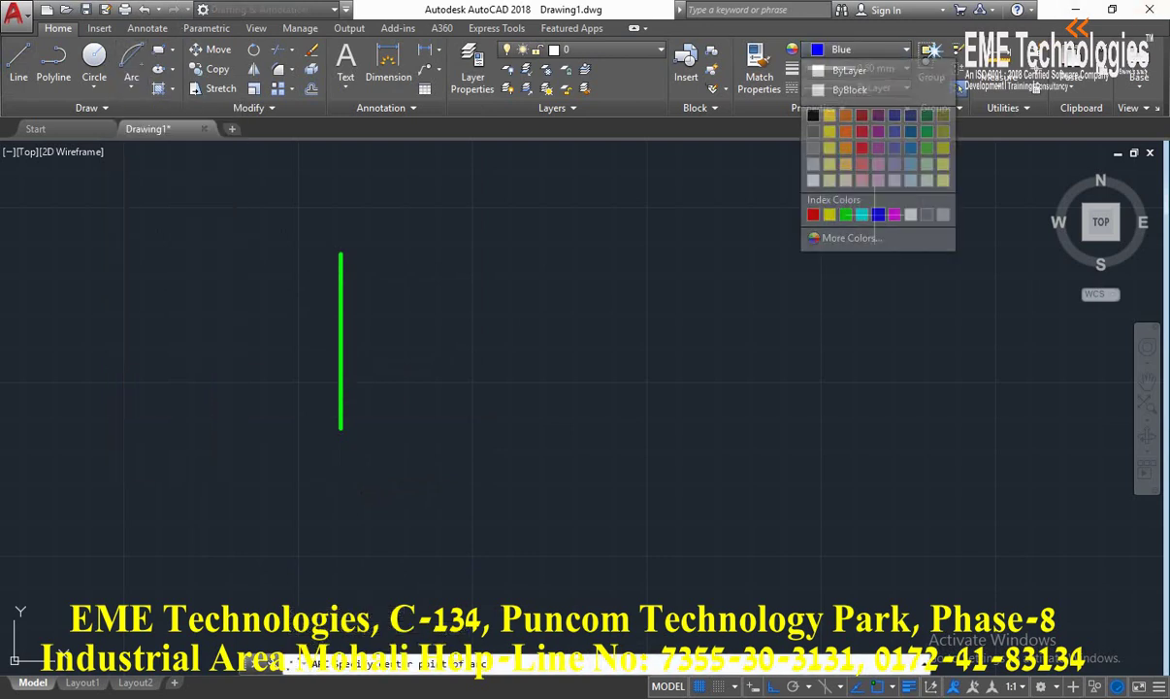
click(878, 217)
key(Escape)
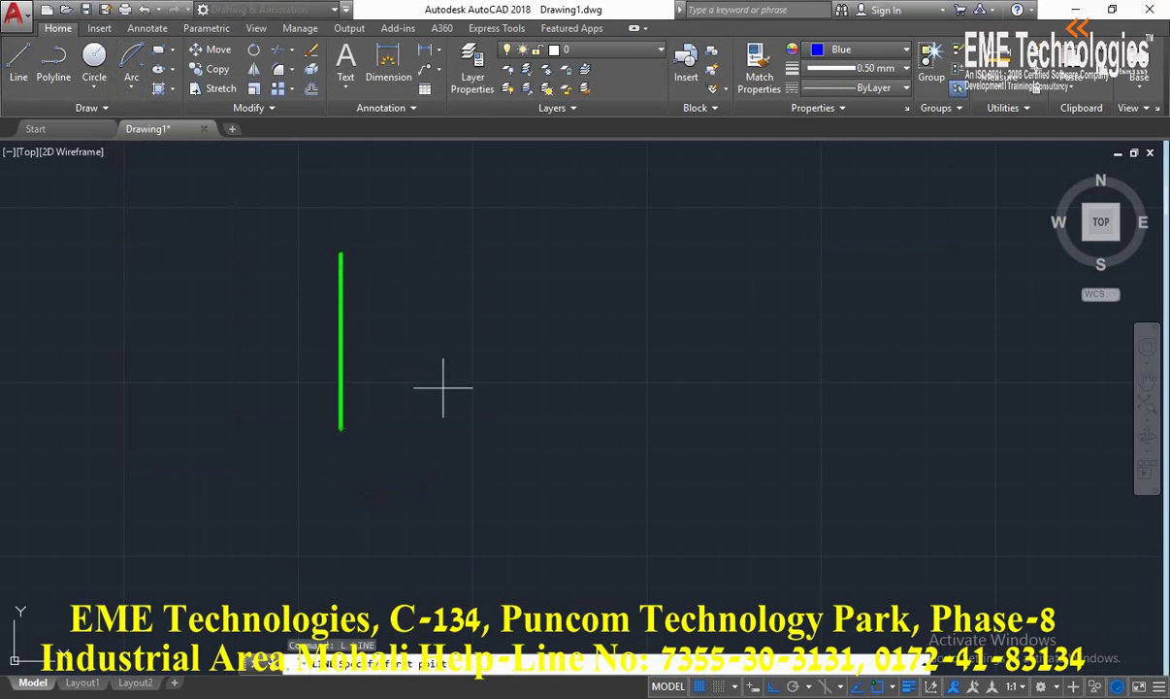
Step: Try a Center, Start, Length arc about the green line's midpoint, starting at its top end, with a chord length of 55
click(131, 88)
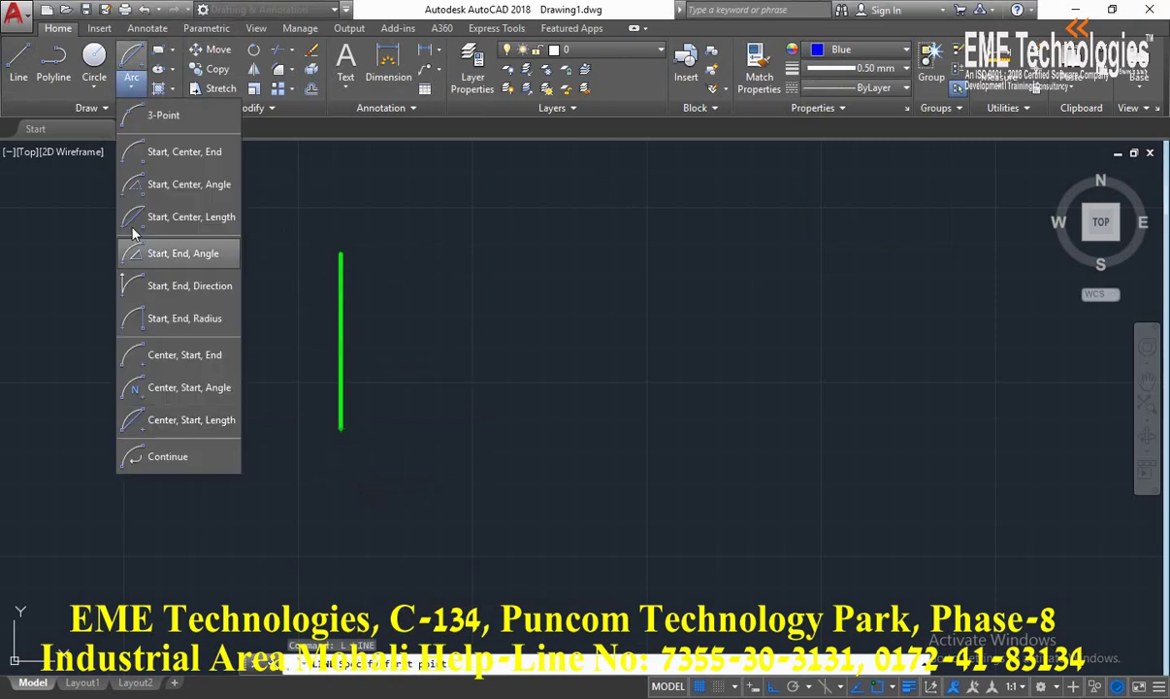
click(163, 424)
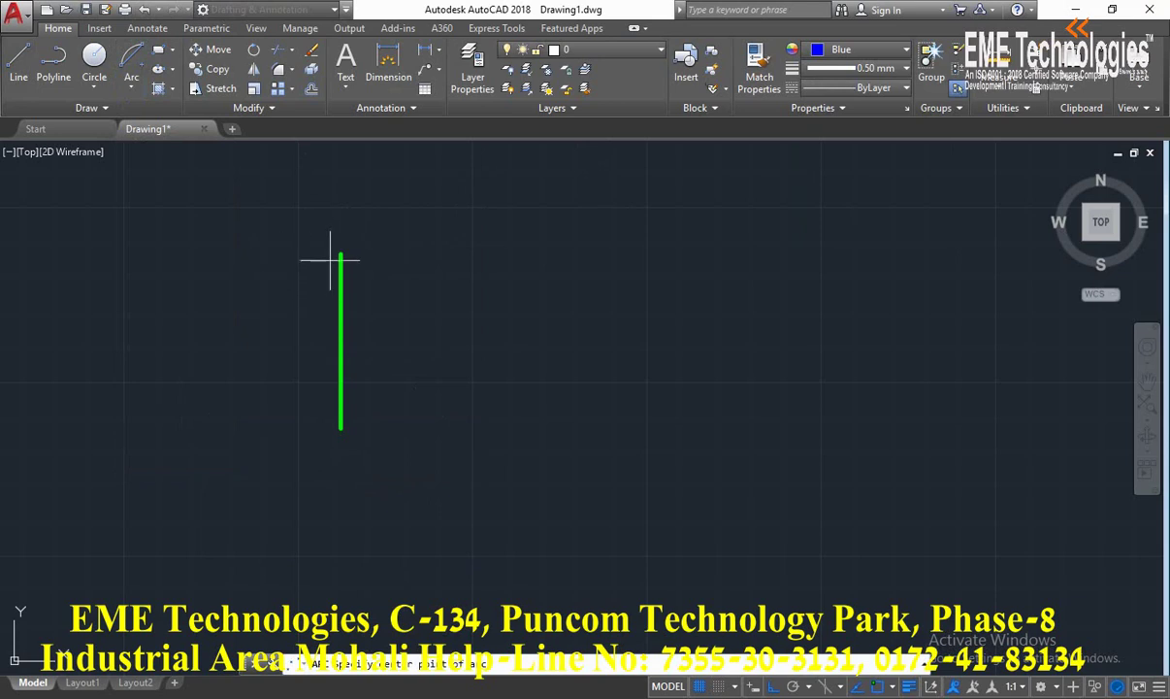
click(341, 340)
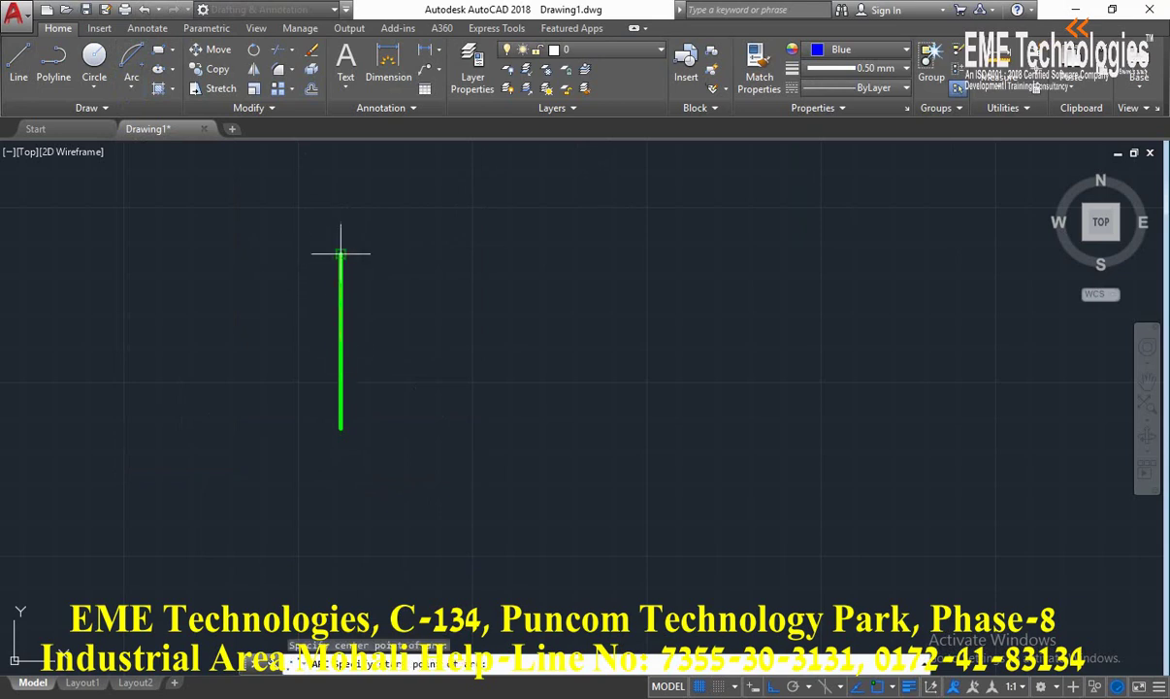
click(341, 255)
text(l)
key(Return)
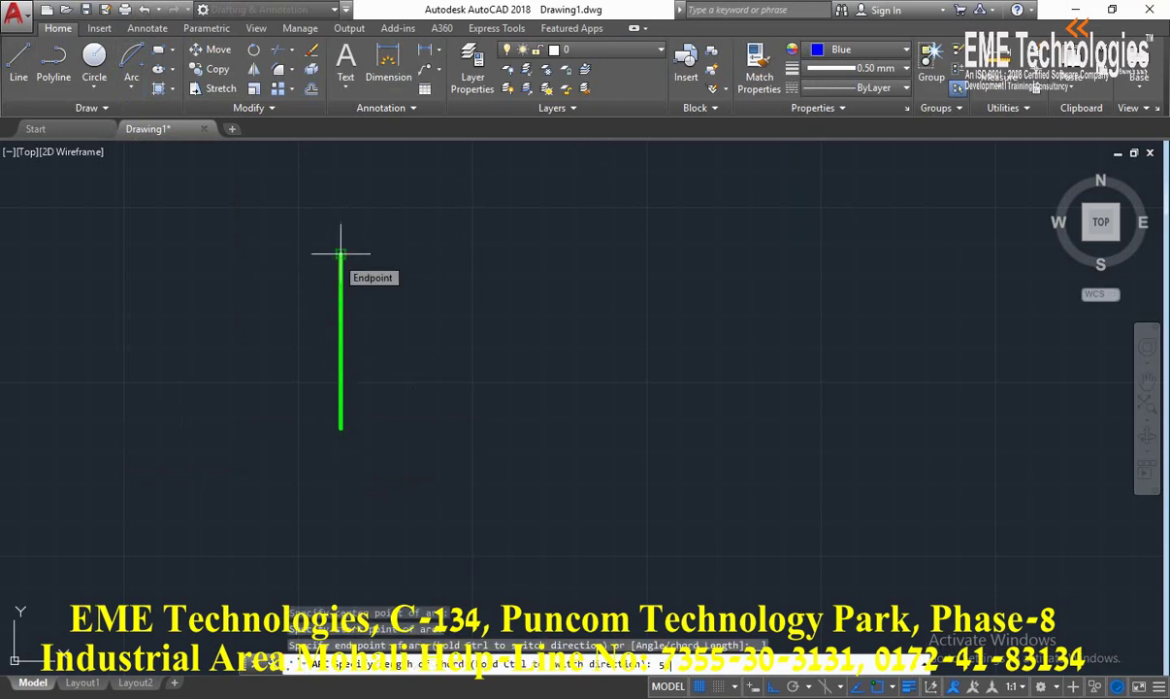
text(55)
key(Return)
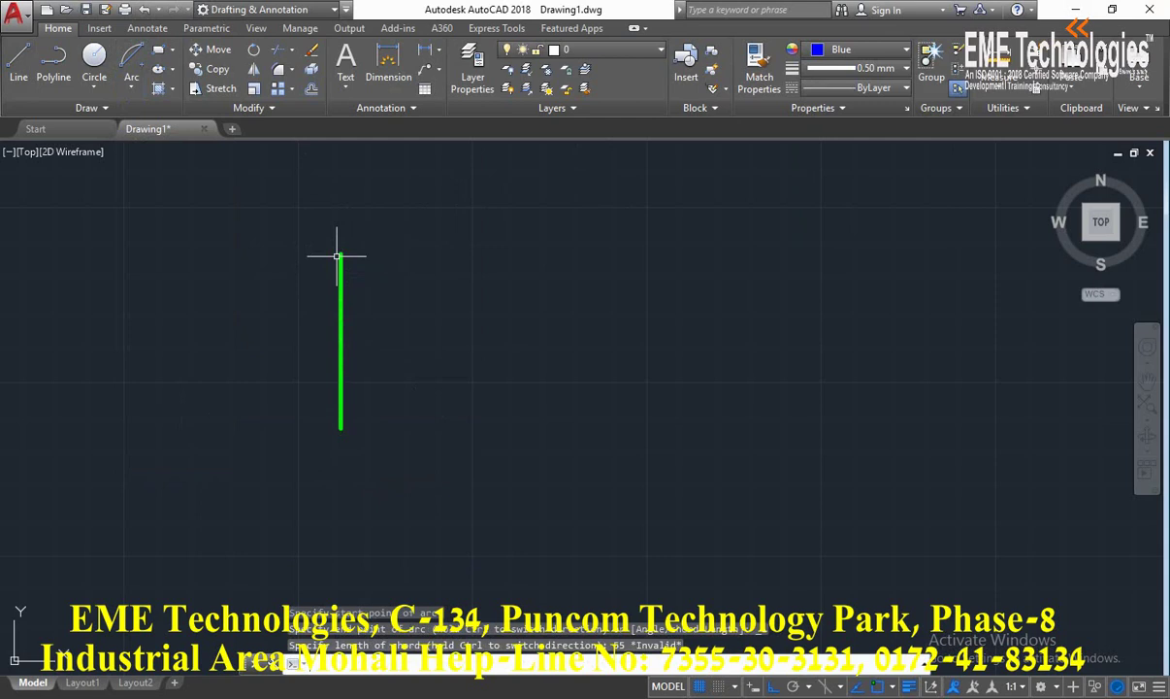
key(Escape)
Step: Try a Center, Start, Length arc about the green line's midpoint, starting at its bottom end, with a chord length of 75
key(Return)
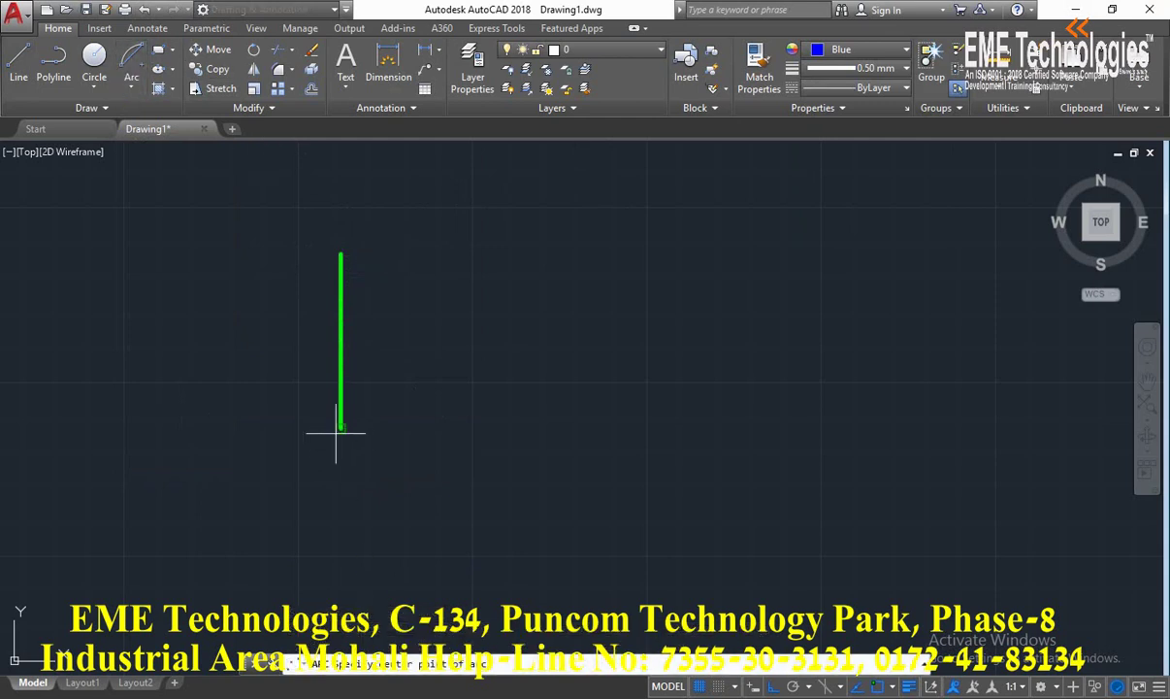
click(341, 340)
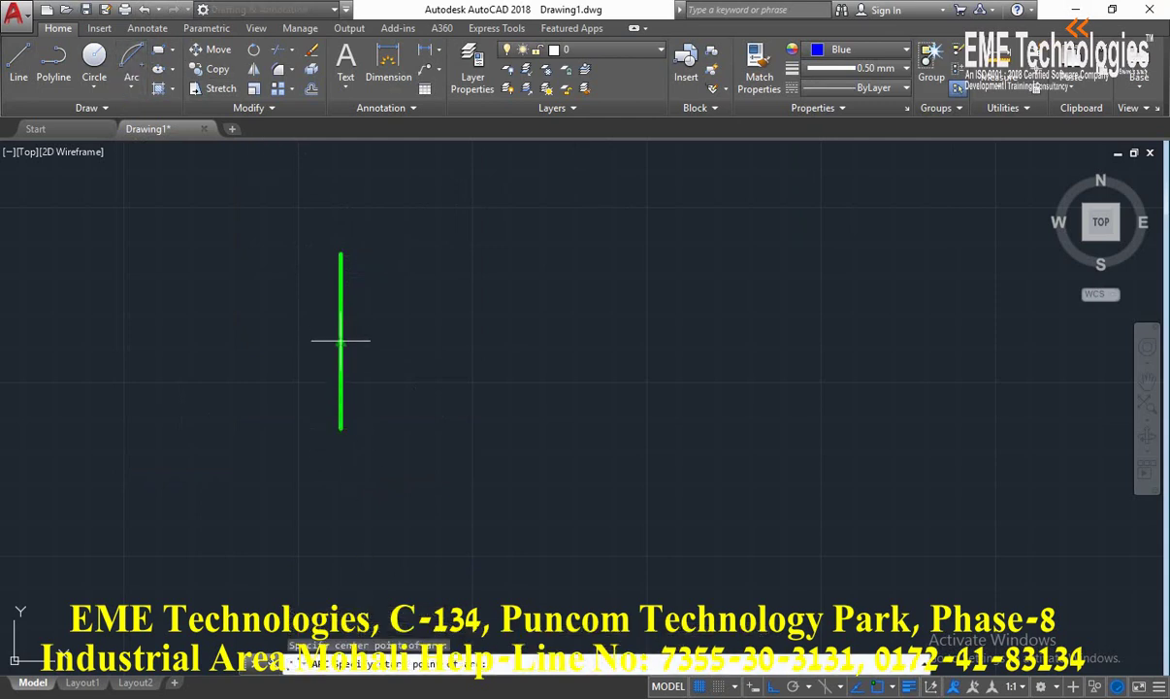
click(340, 428)
text(l)
key(Return)
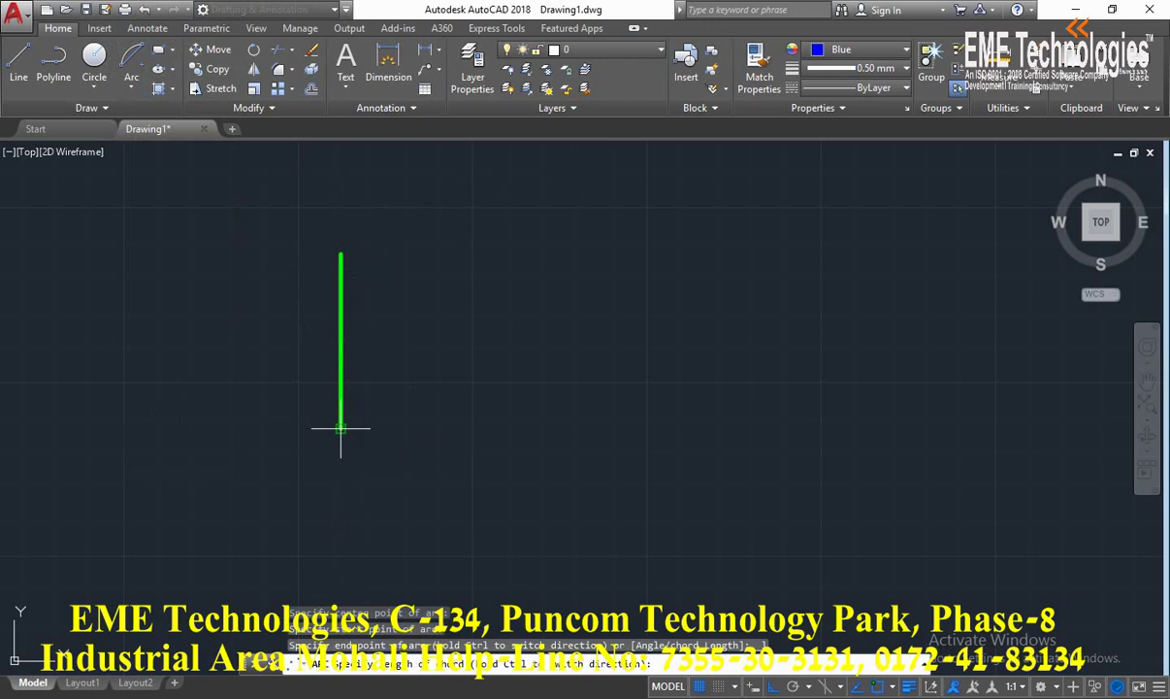
text(7)
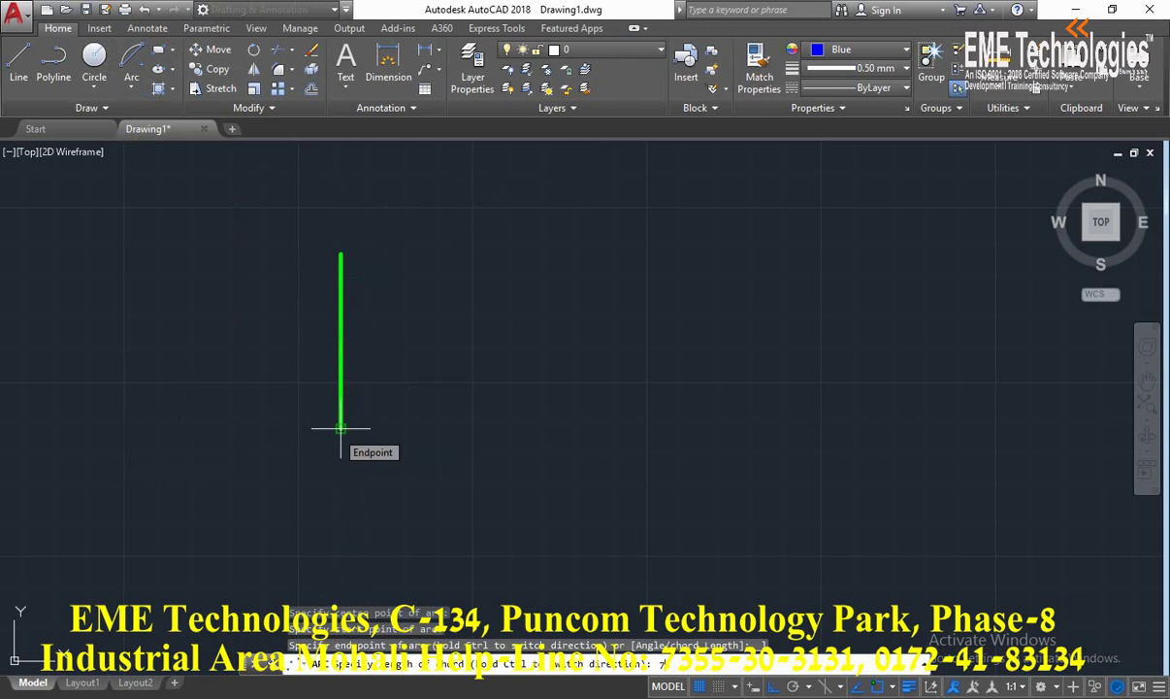
text(5)
key(Return)
key(Escape)
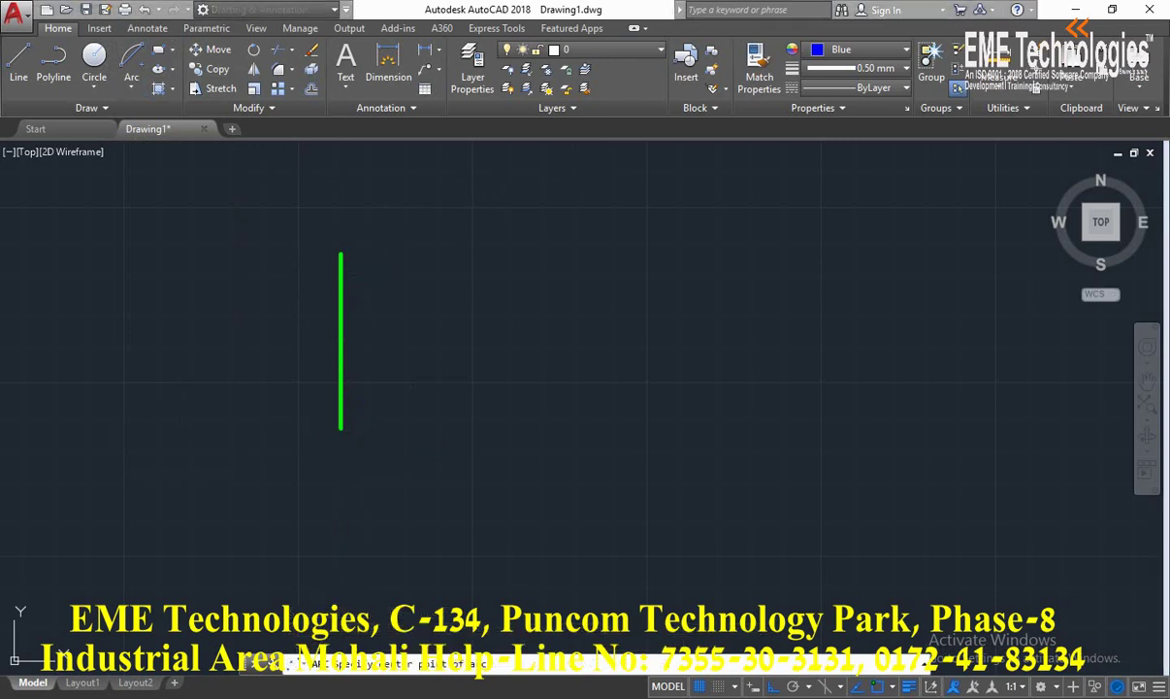
Step: Draw a Center, Start, Length arc about the green line's midpoint, starting at its bottom end, with a chord length of 30
key(Return)
click(340, 348)
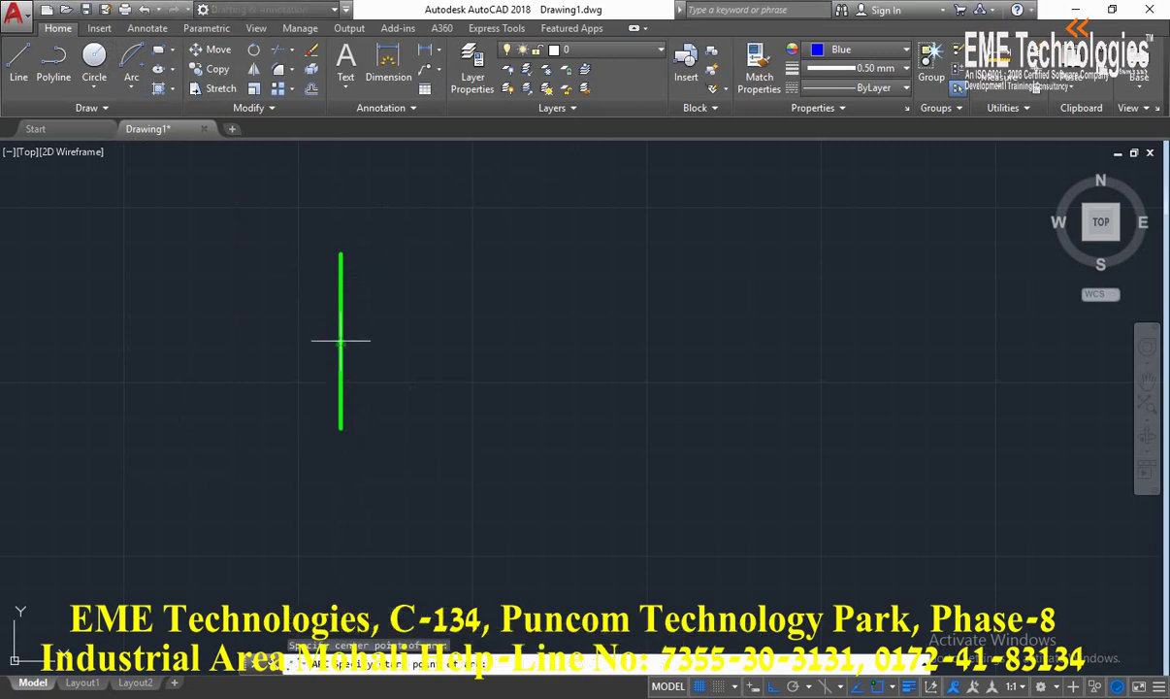
click(340, 428)
text(l)
key(Return)
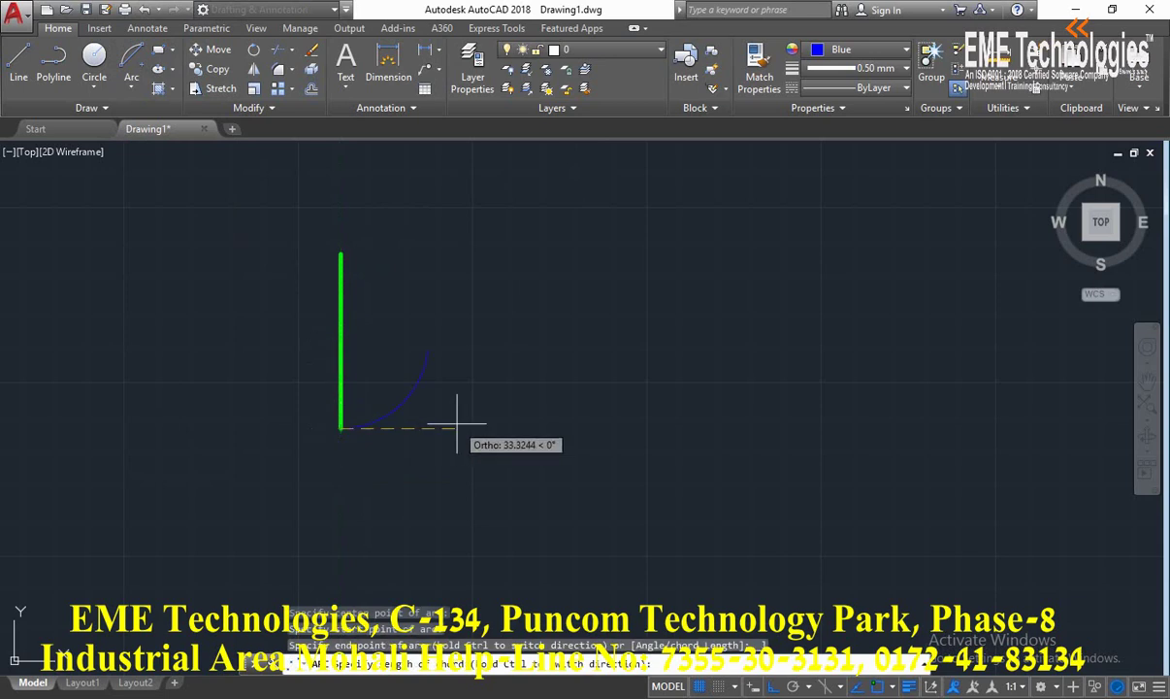
text(30)
key(Return)
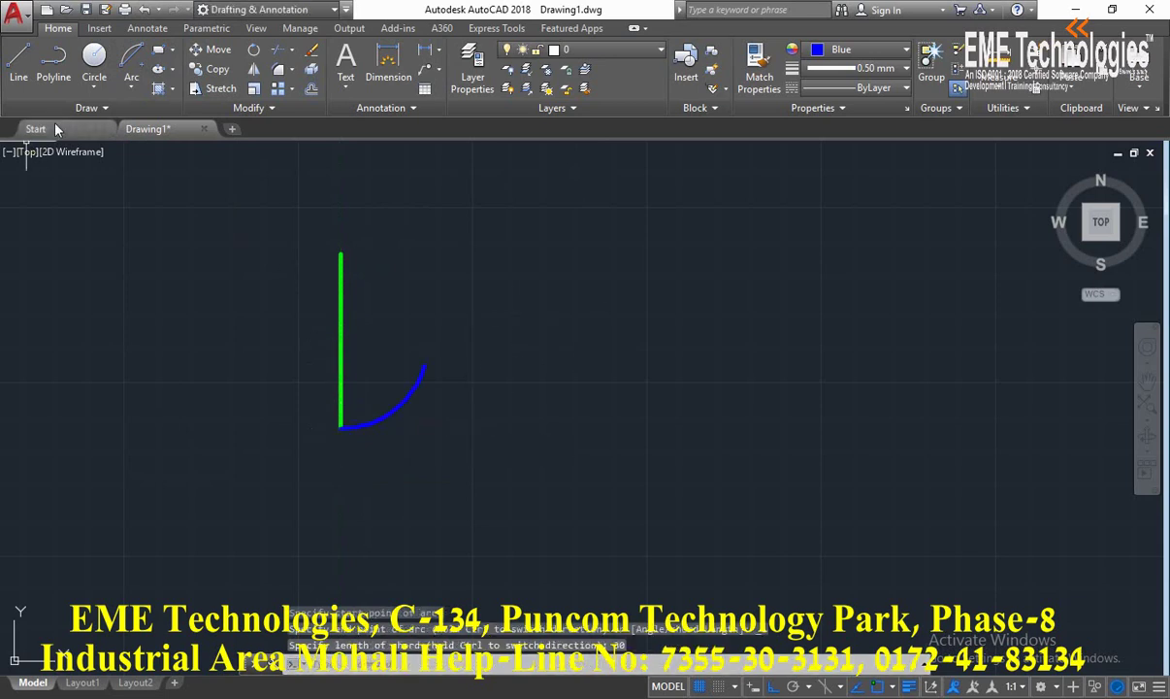
click(119, 95)
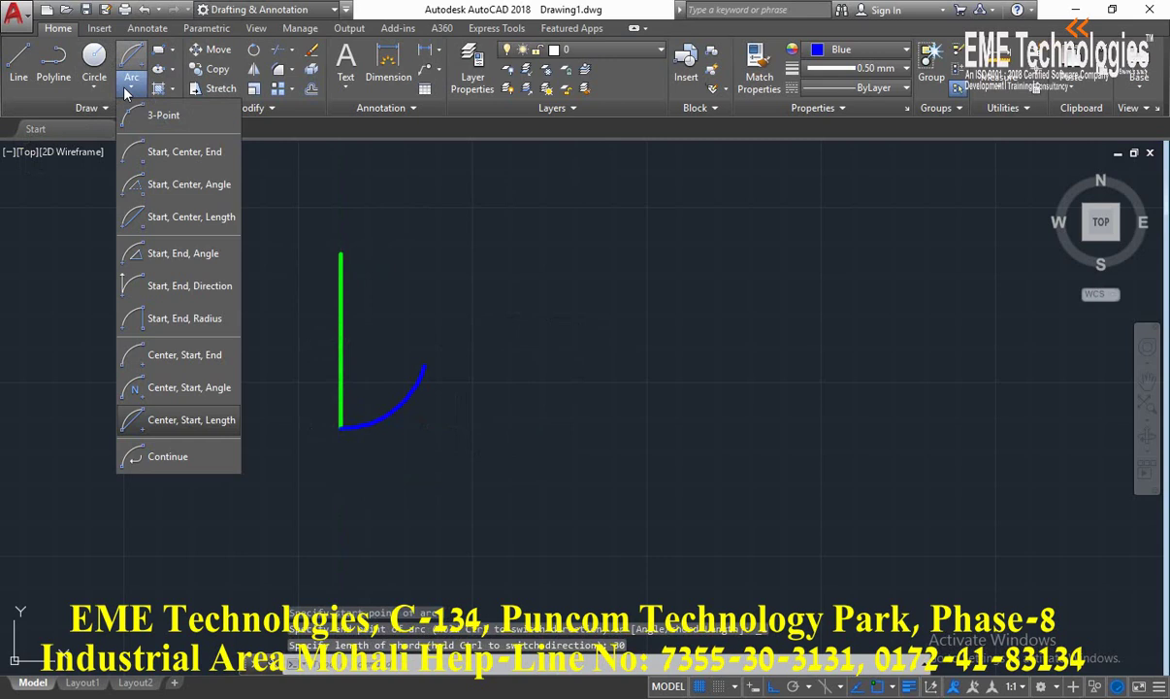
click(155, 395)
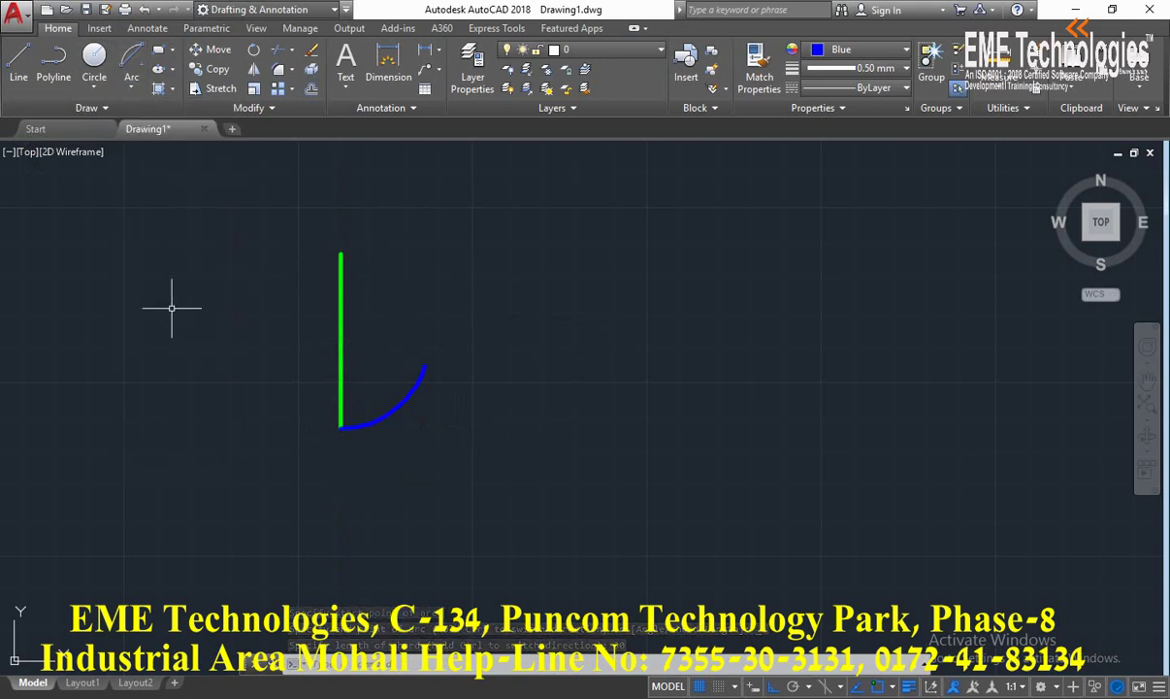
Step: Draw an open three-sided line outline in an empty area, going 50 units left, 30 down and 50 back to the right
click(1147, 380)
drag(982, 387, 576, 390)
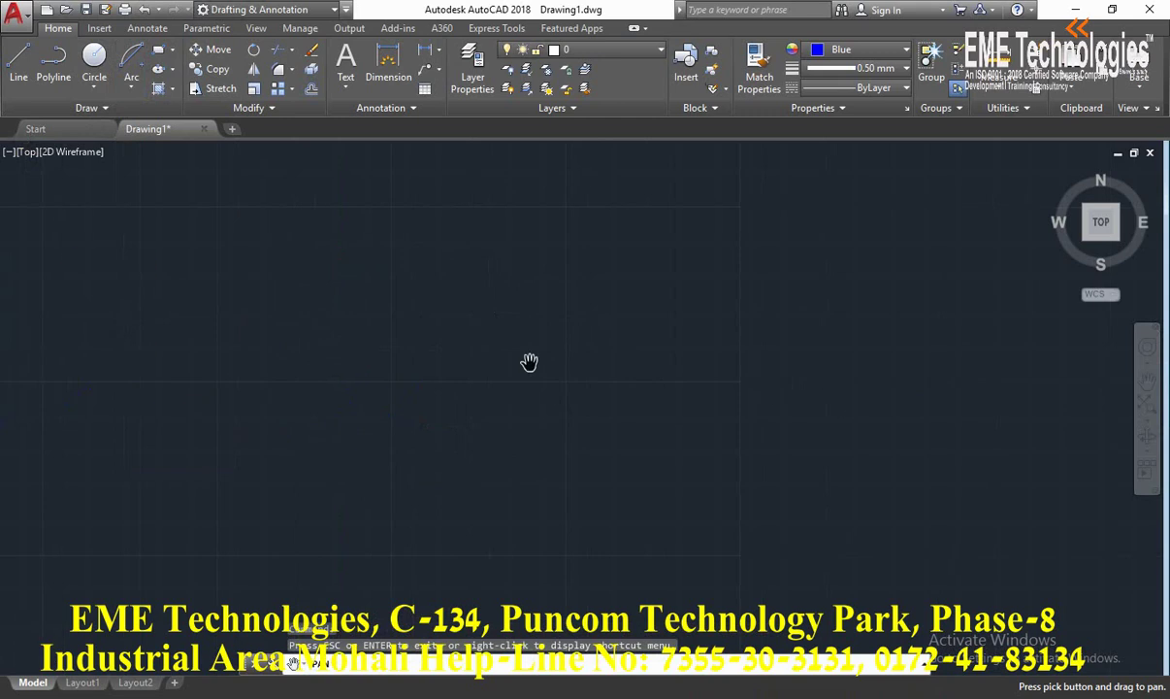
click(18, 64)
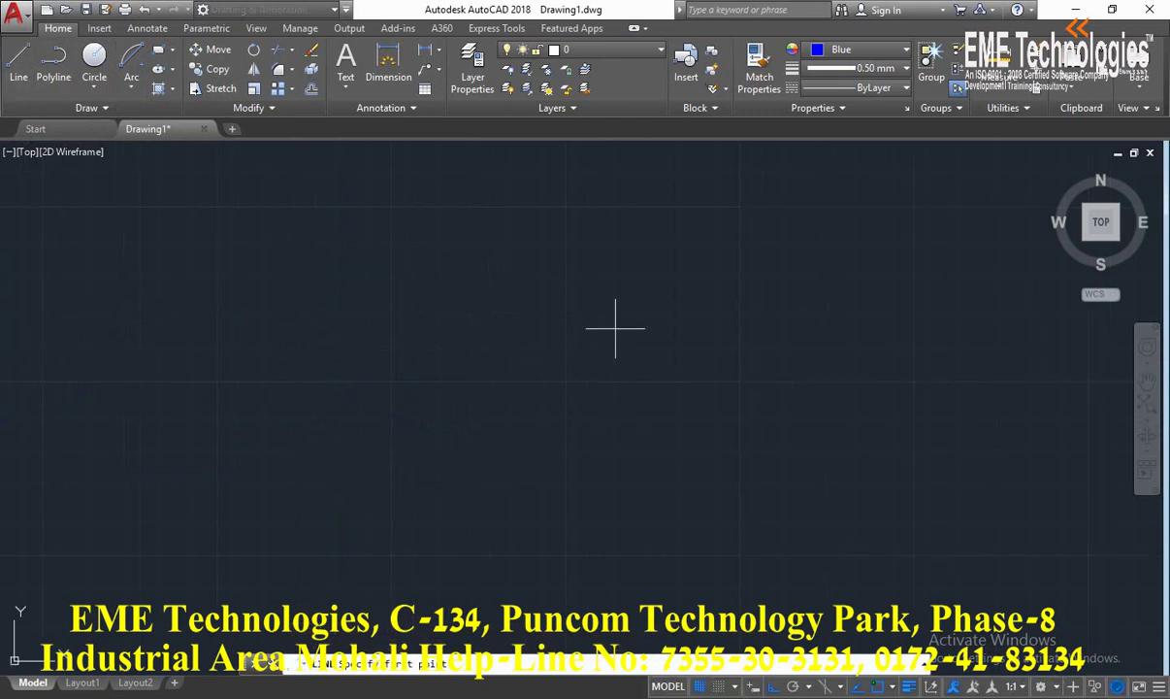
click(125, 89)
click(574, 310)
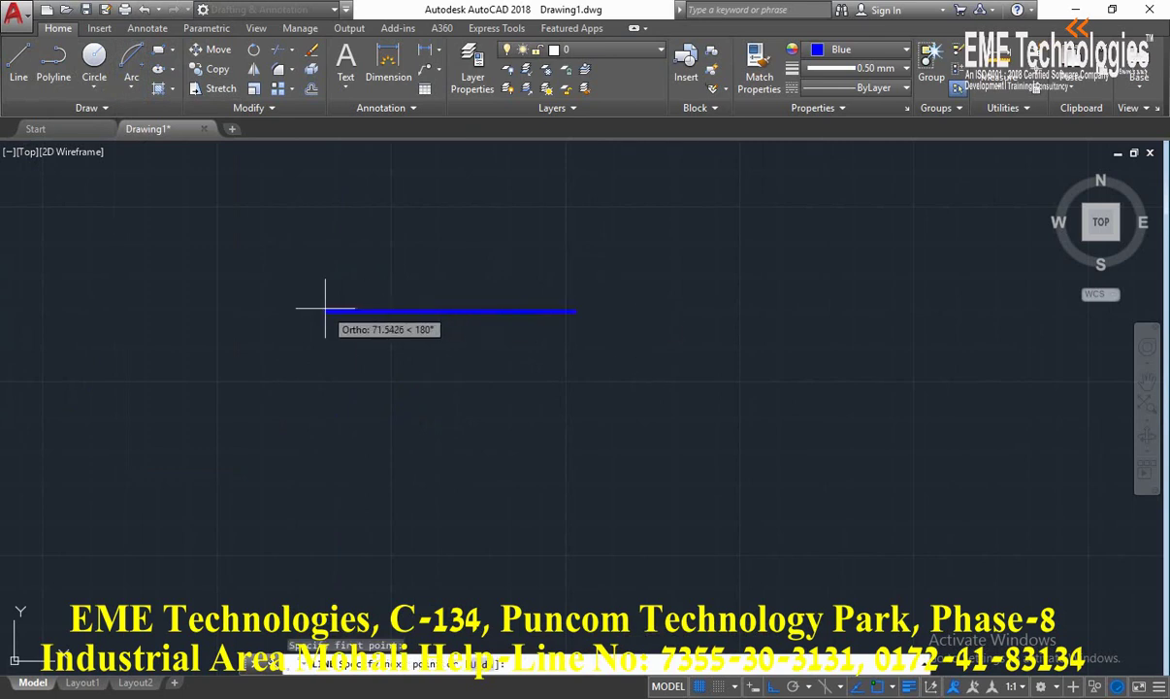
click(326, 311)
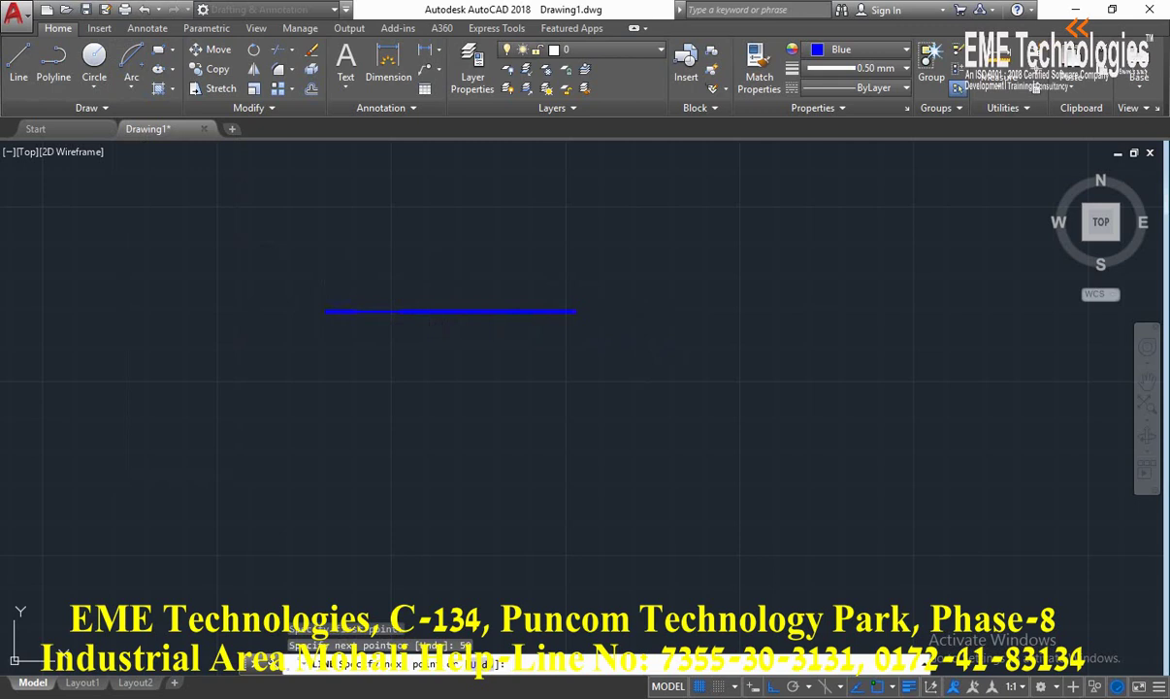
text(3)
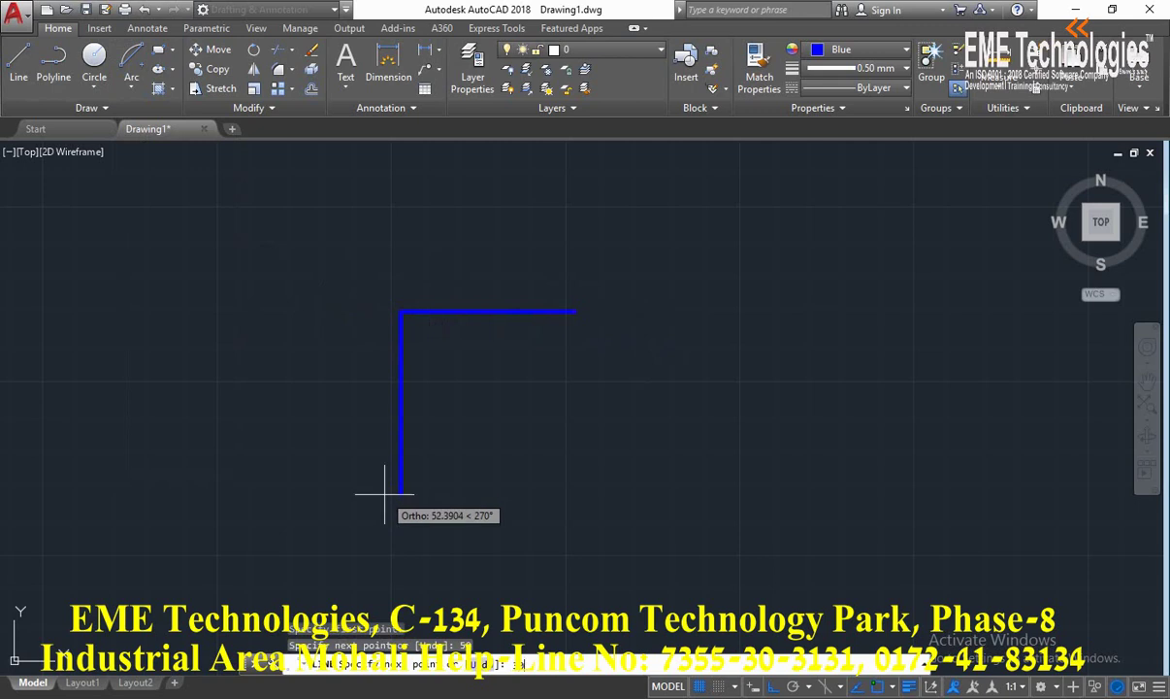
text(0)
key(Return)
text(5)
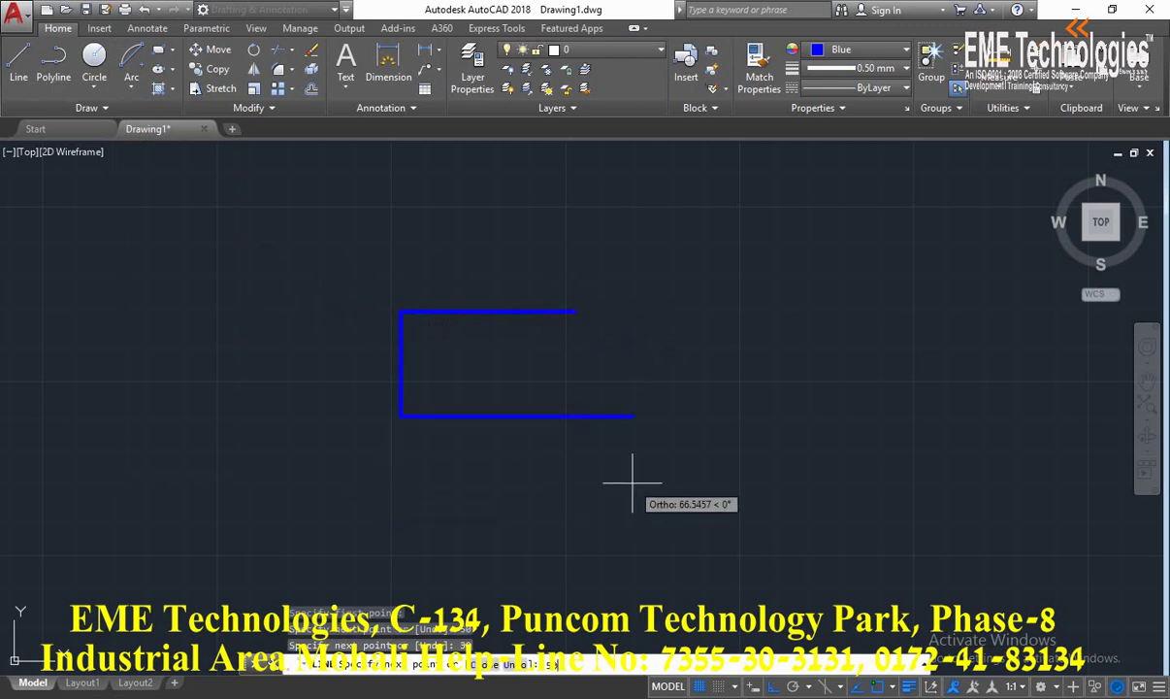
text(0)
key(Return)
key(Escape)
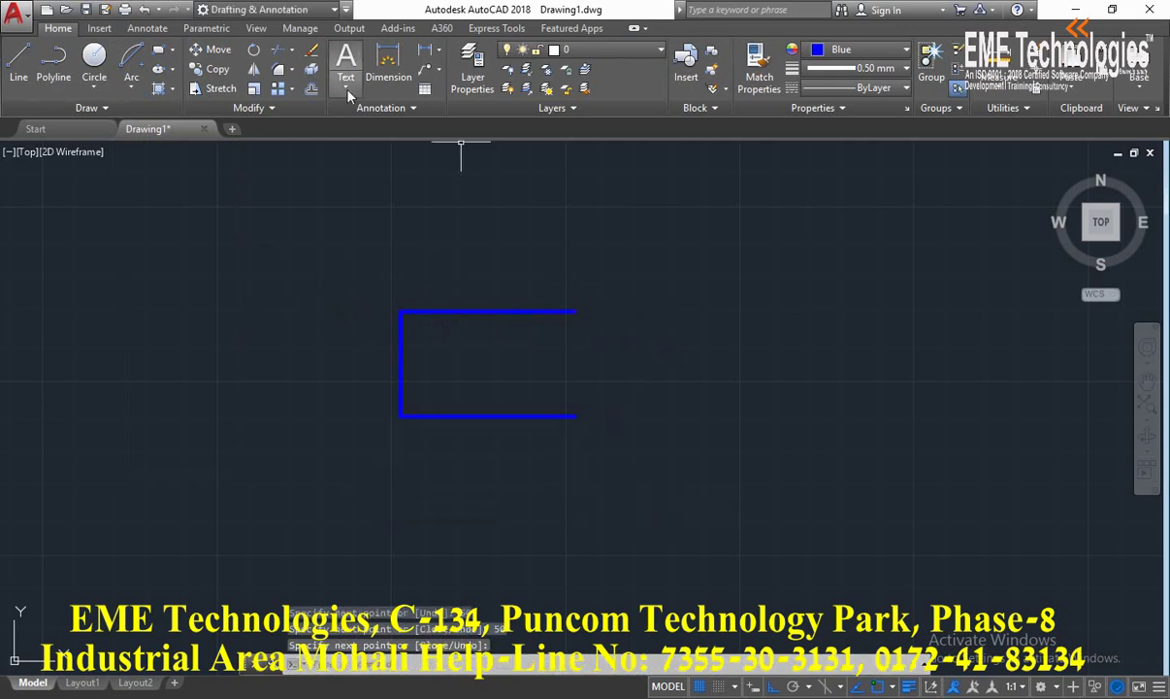
Step: Close the outline's open side with a Cyan Continue arc from the lower line's right end to the upper line's right end
click(132, 87)
click(199, 455)
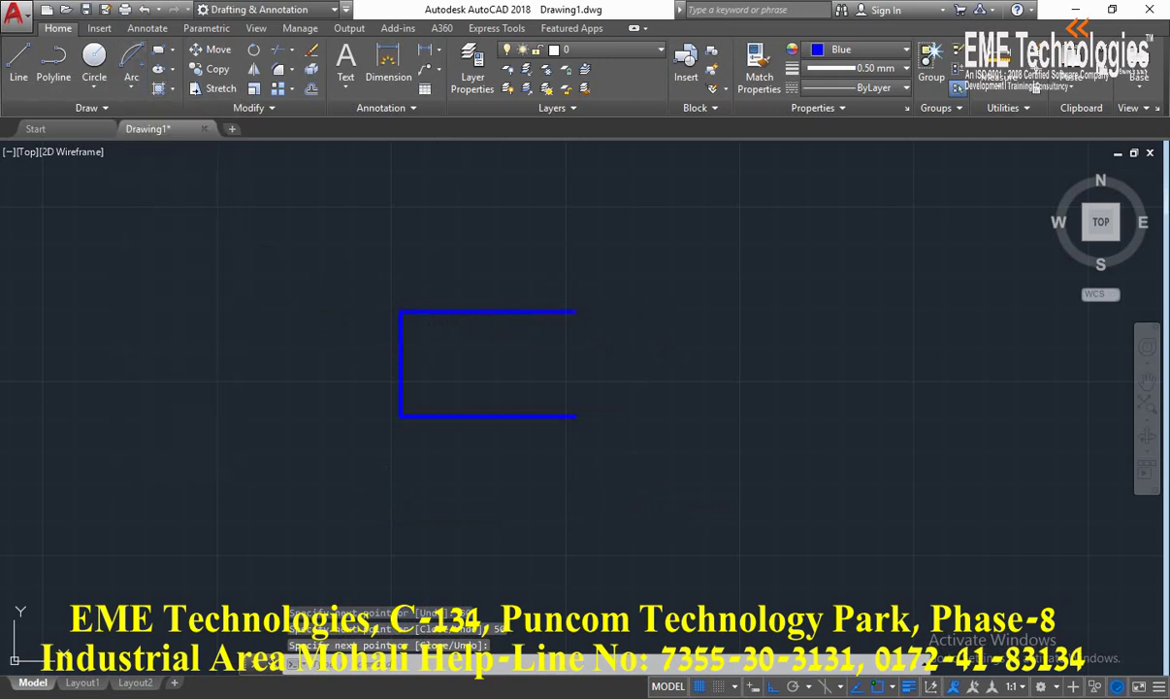
click(904, 51)
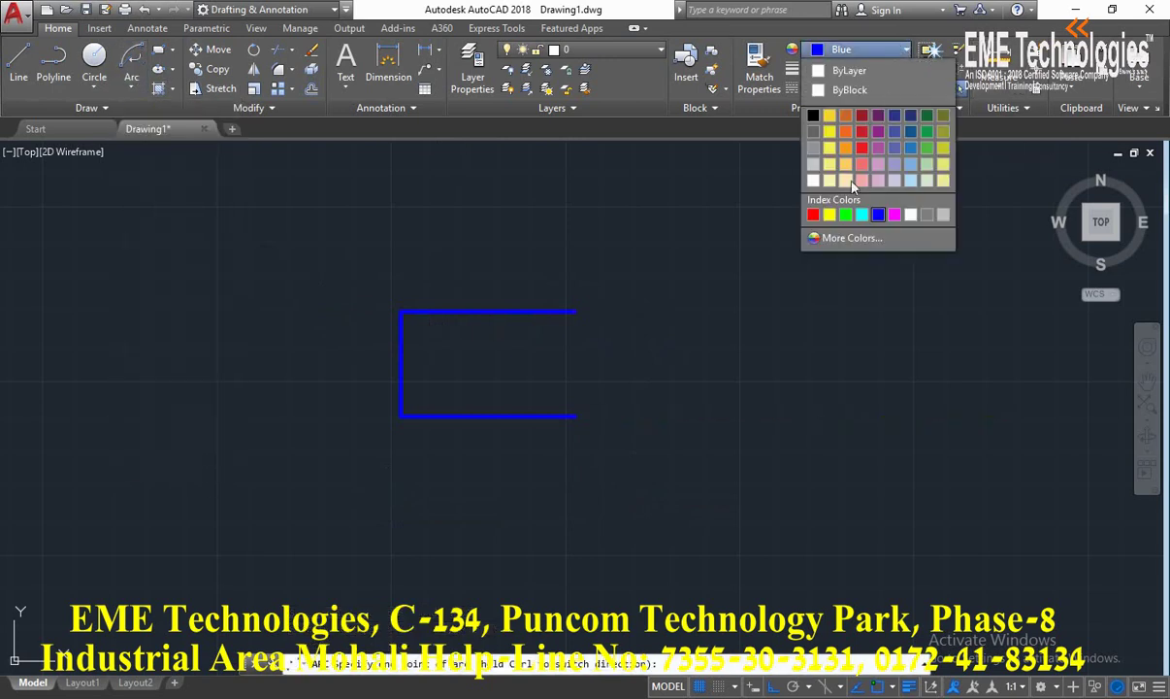
click(861, 215)
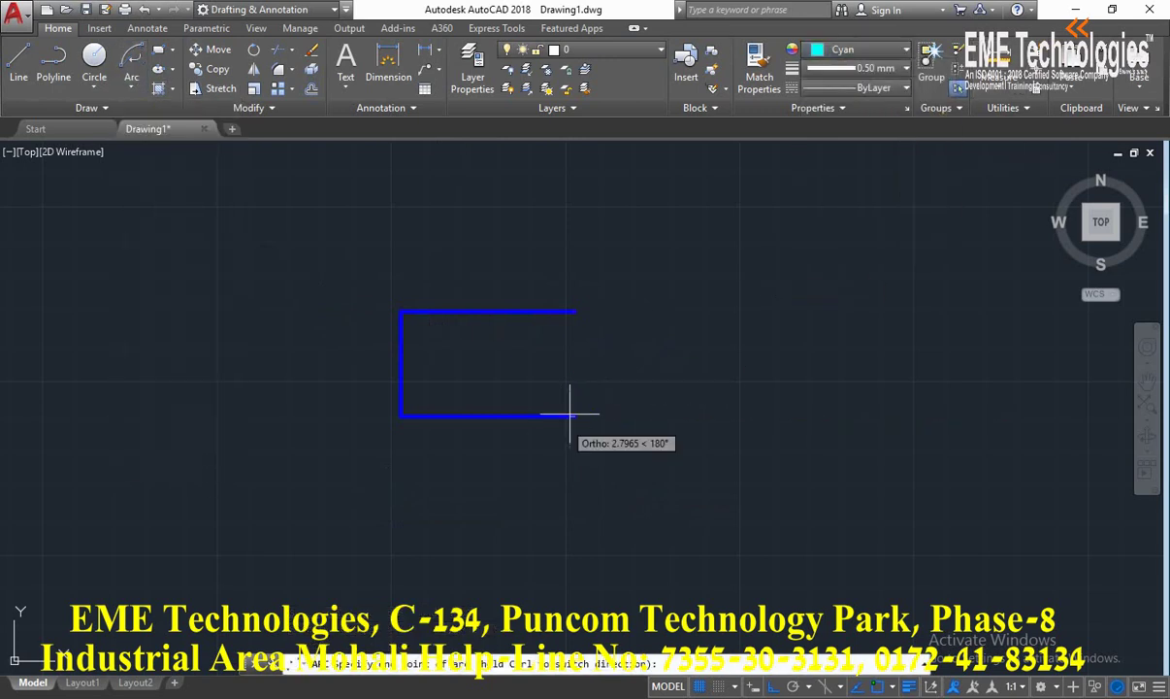
click(572, 312)
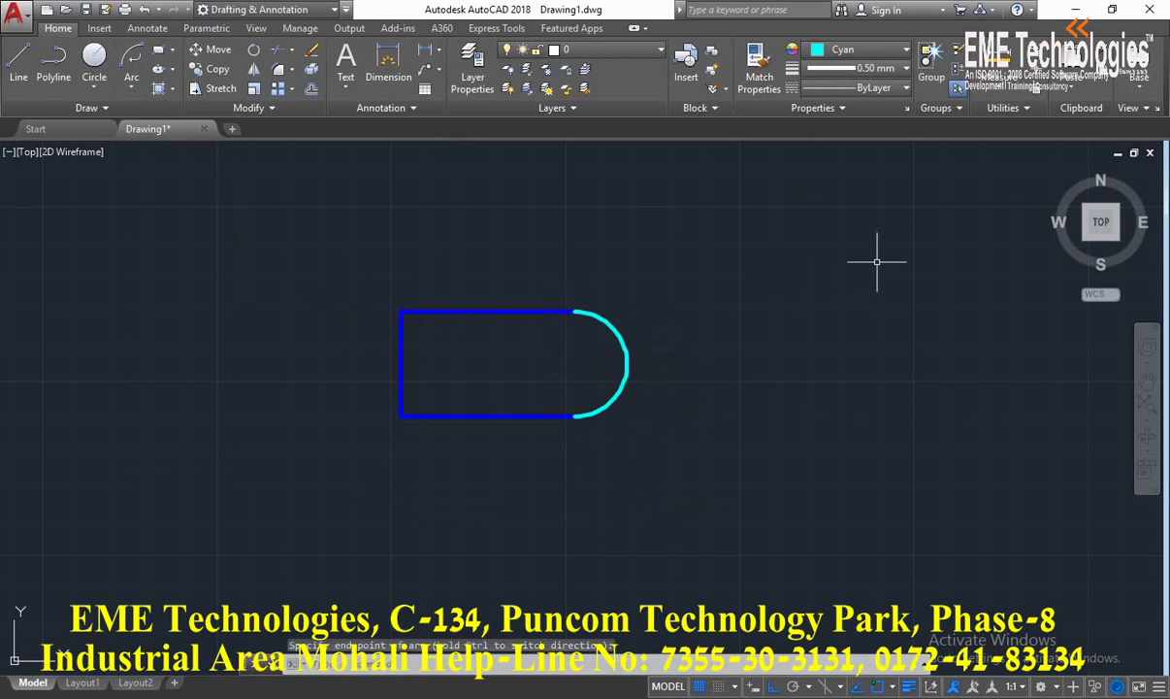
middle_drag(679, 298, 649, 314)
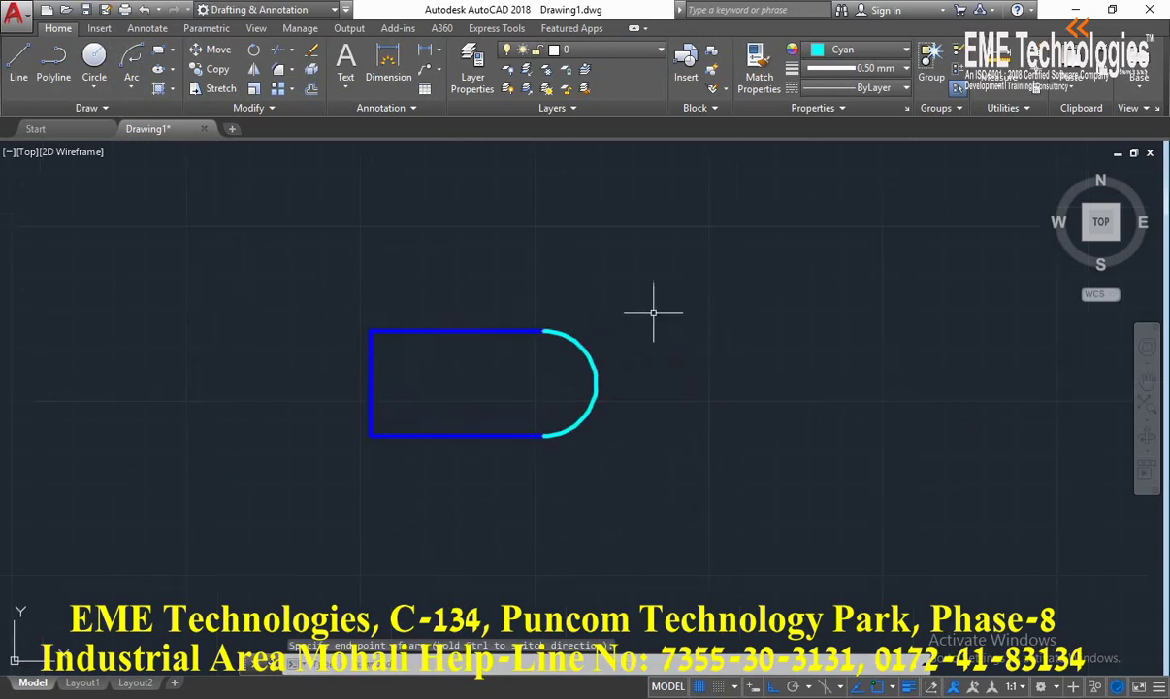